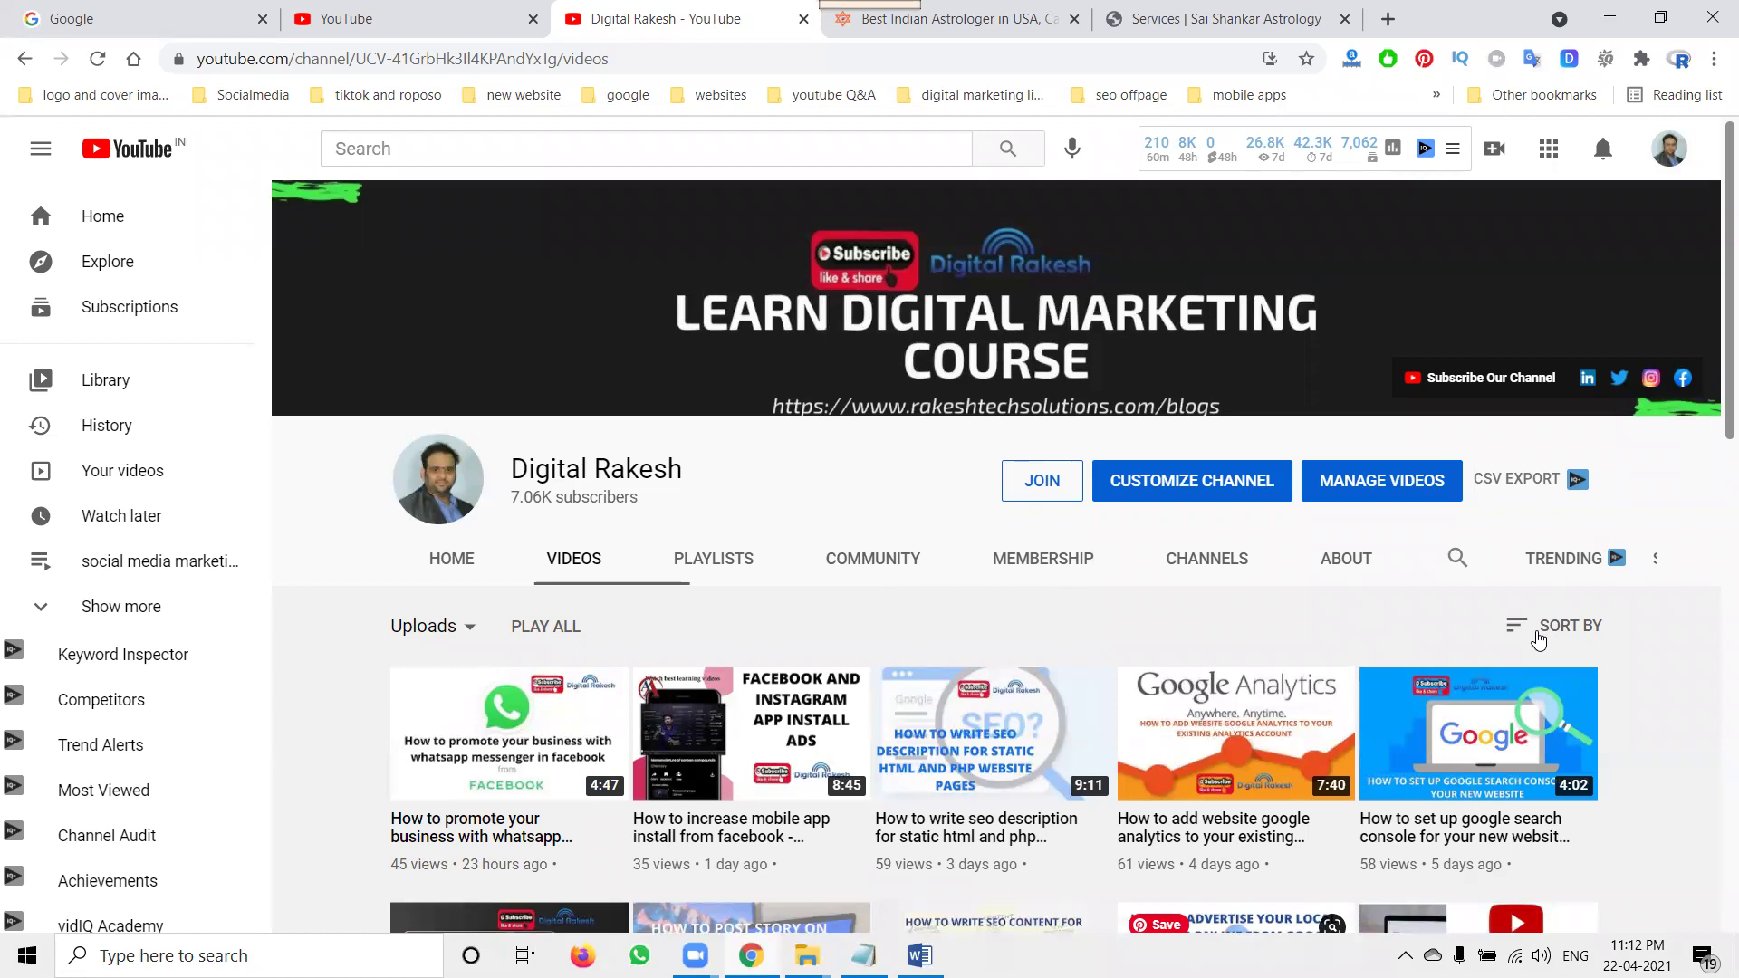
Switch from YouTube to the 'Best Indian Astrologer' Sai Shankar Astrology browser tab
click(941, 20)
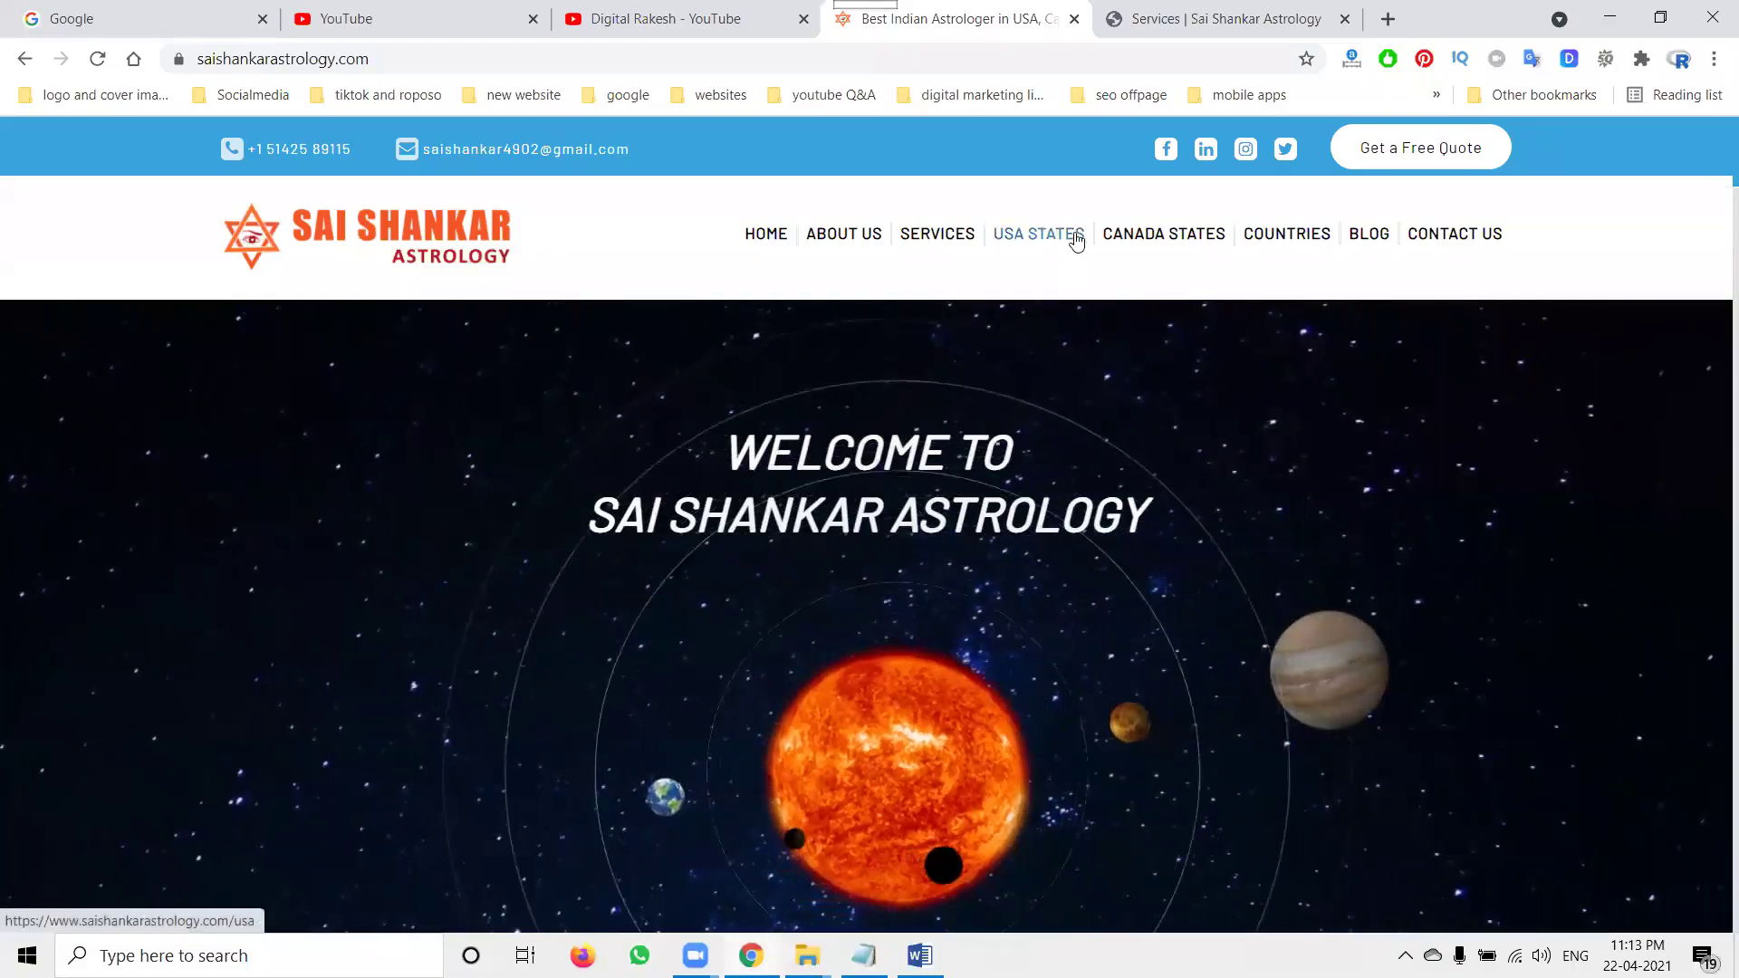
View the public CANADA STATES page, then open the admin Canada > States list
click(1114, 233)
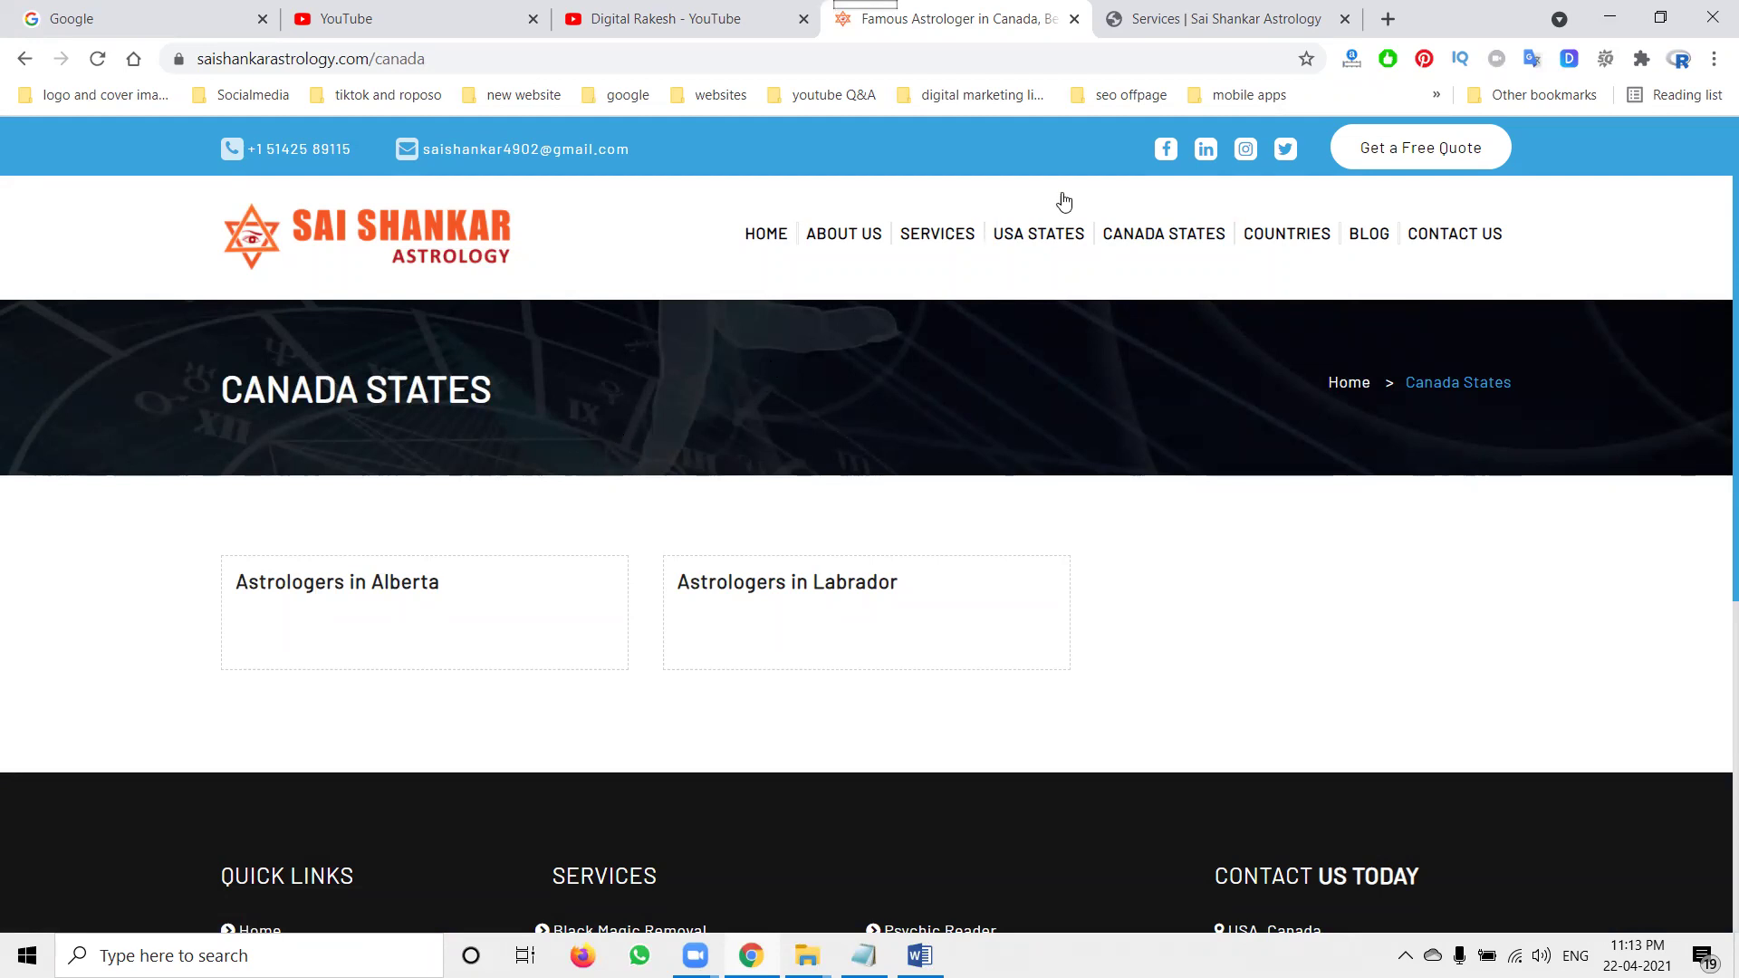
click(1179, 18)
mouse_move(24, 385)
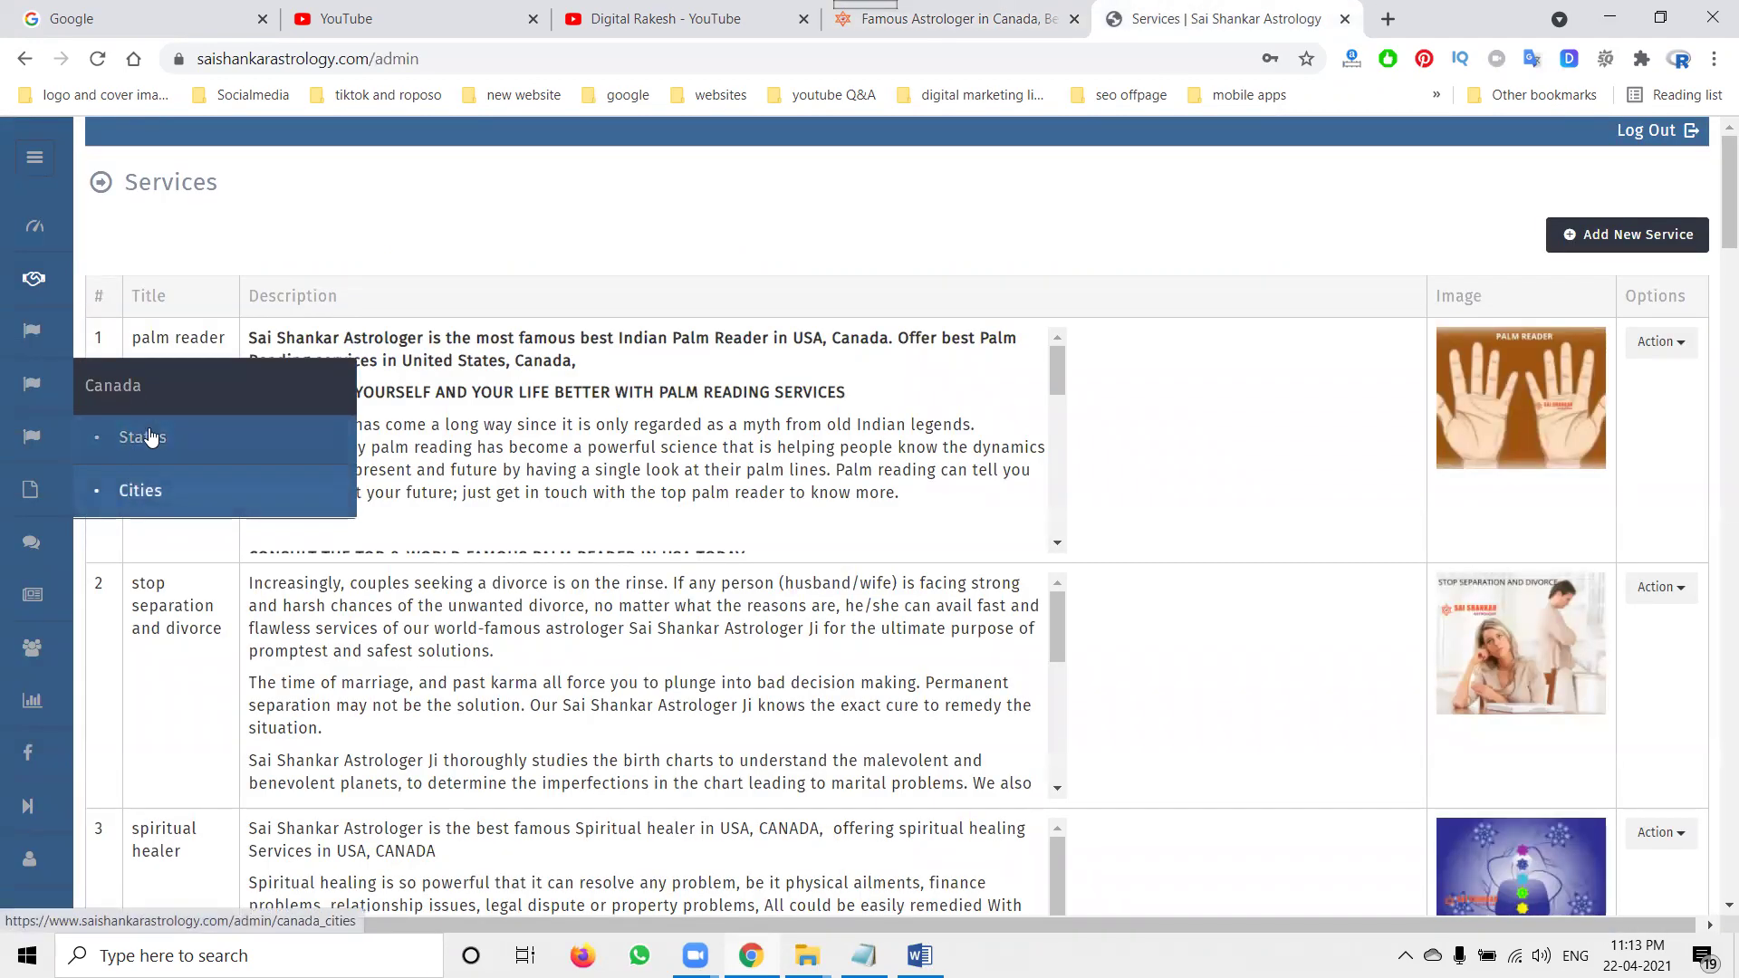
click(143, 451)
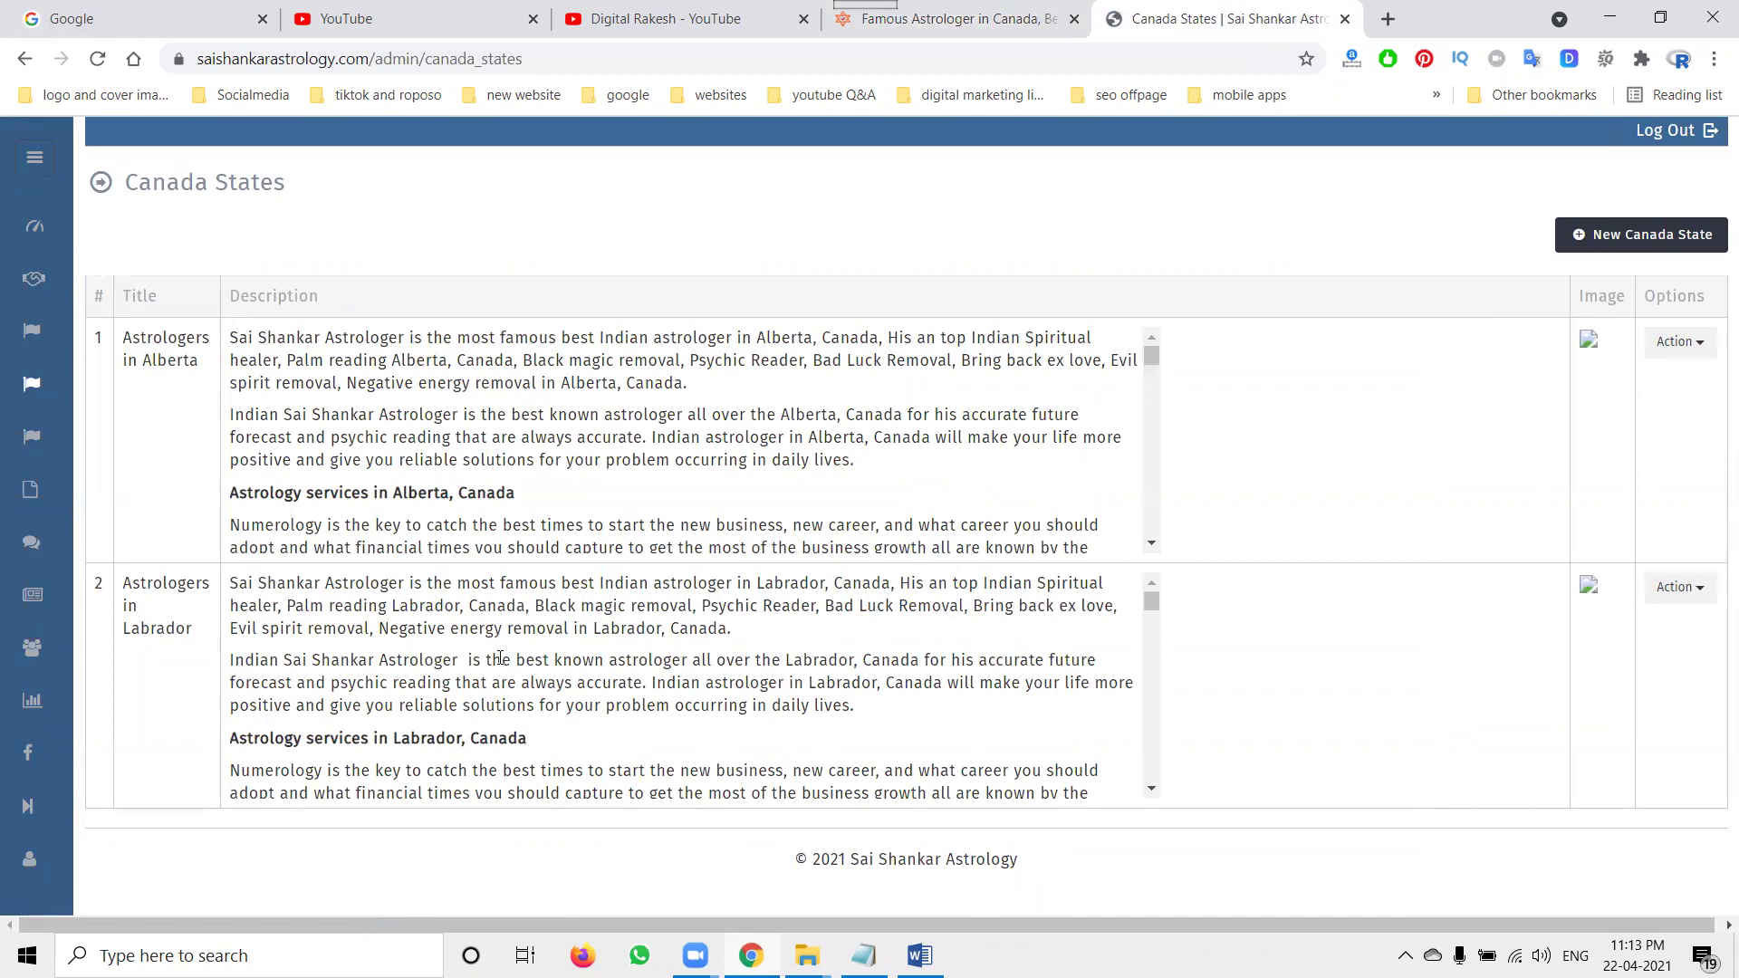
Copy the 'Astrologer in Labrador' line from the Word list of Canada States page names
click(917, 955)
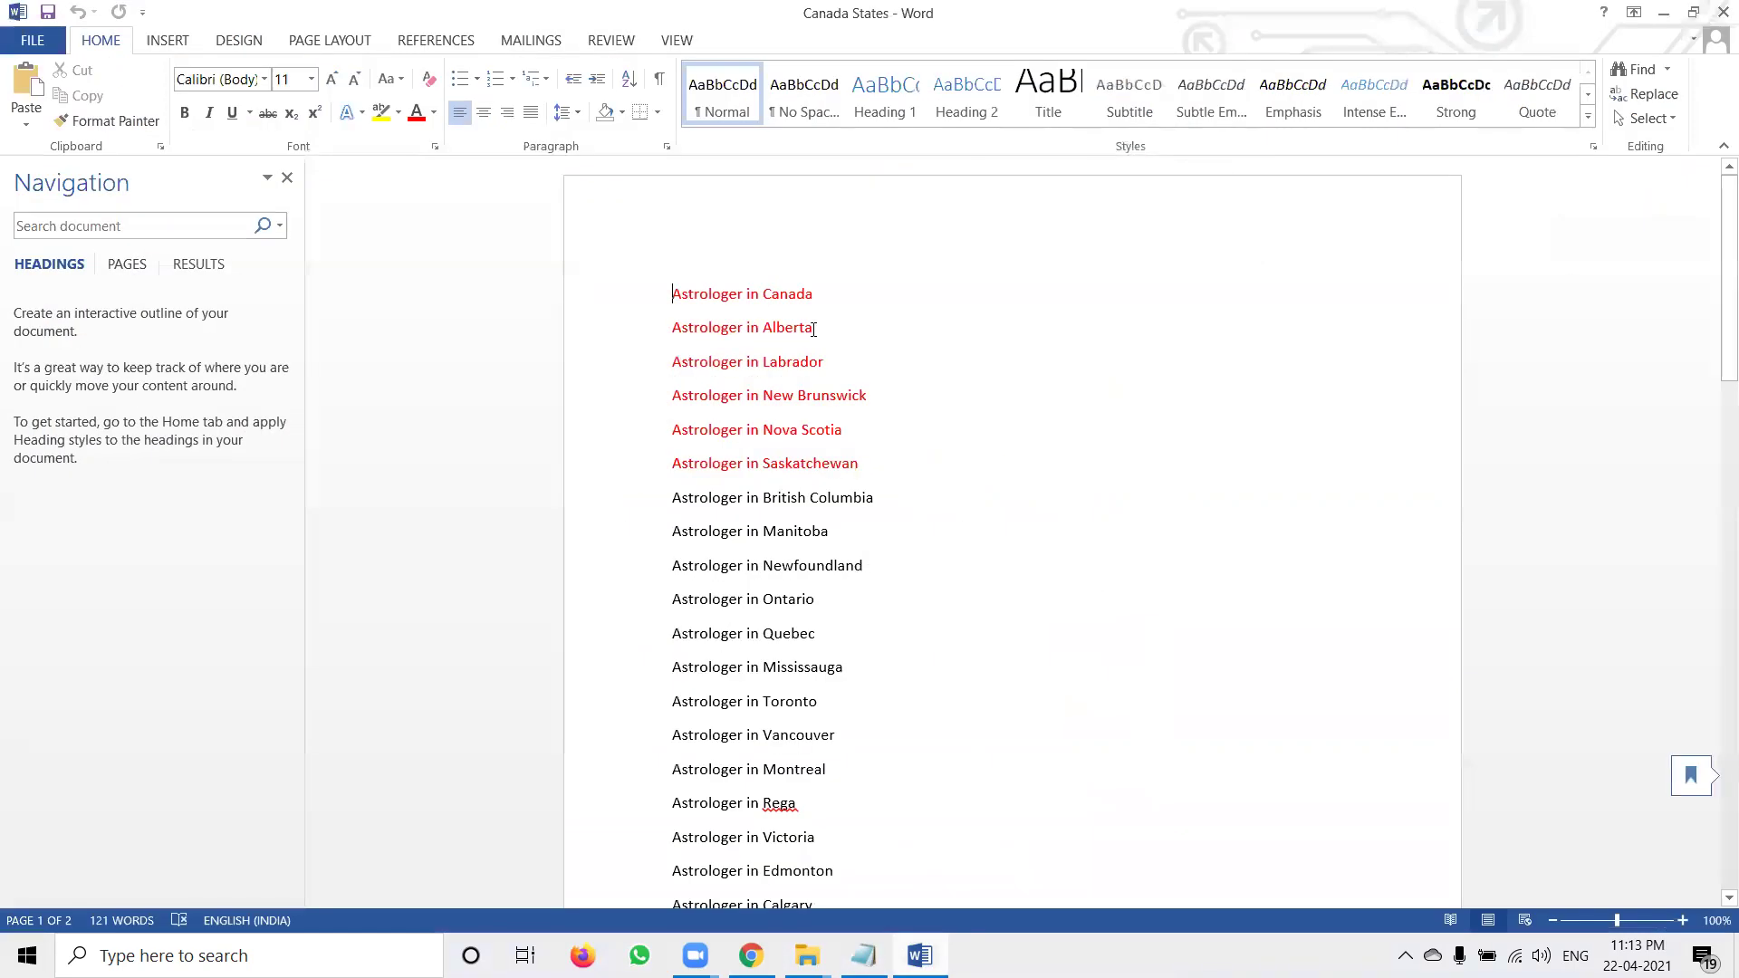
scroll(794, 306, down, 8)
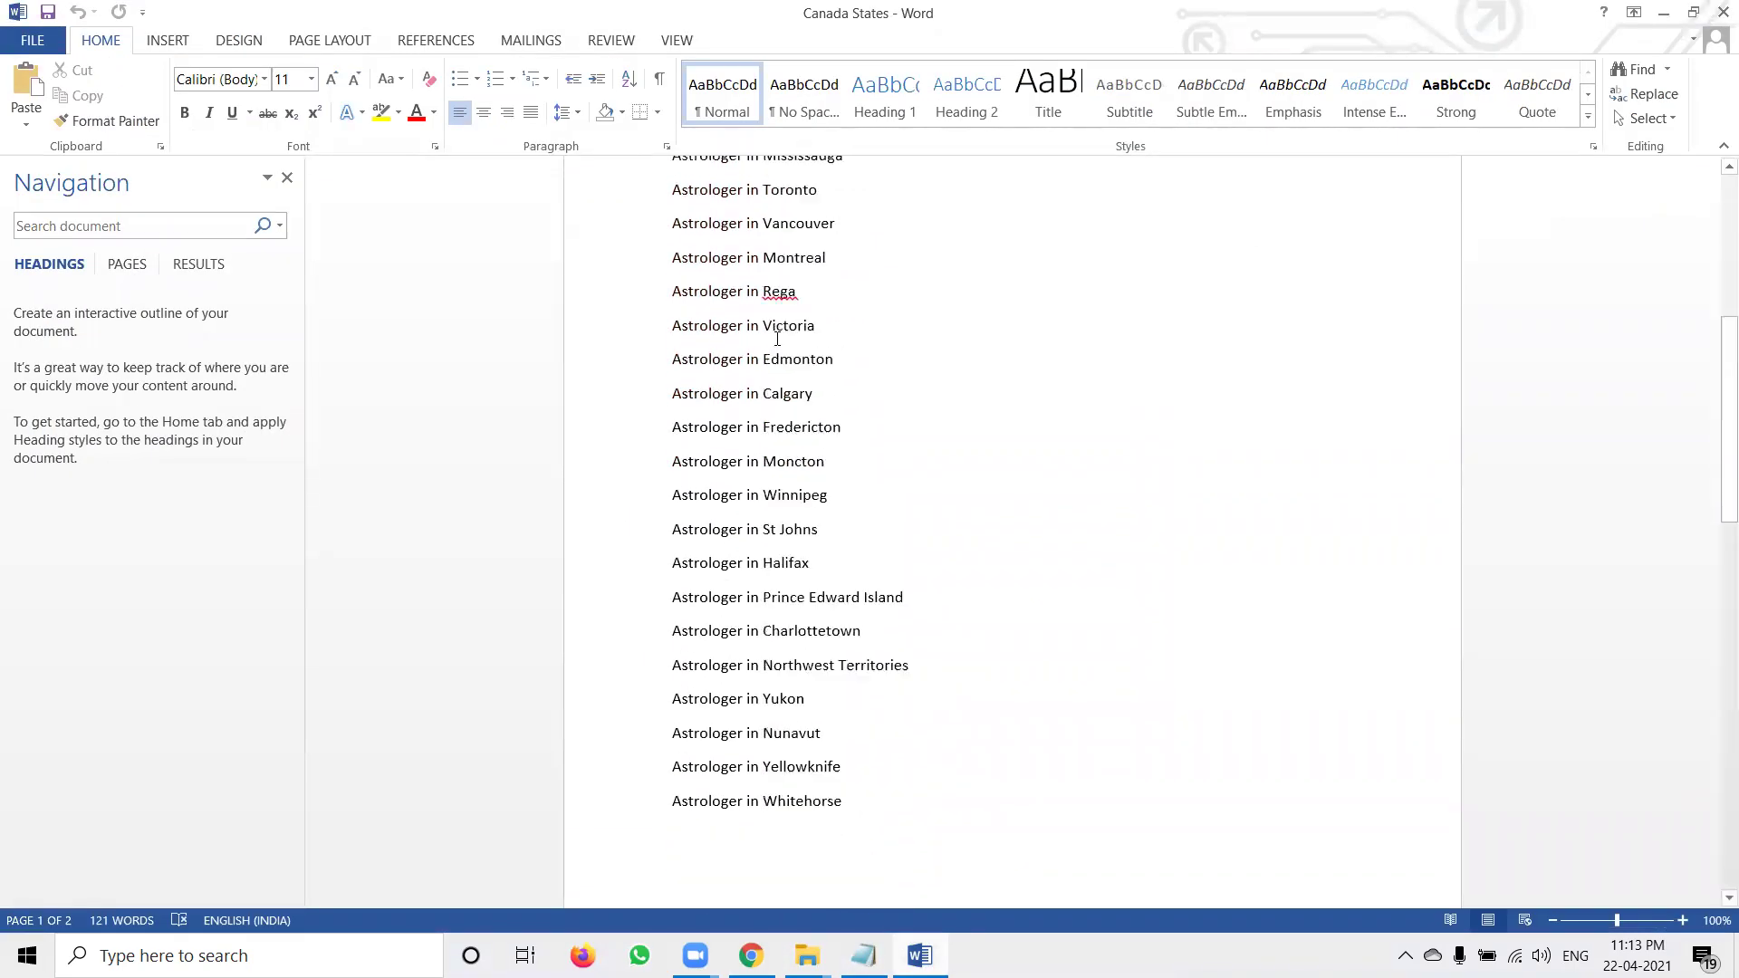
scroll(777, 339, down, 2)
scroll(777, 339, up, 5)
scroll(777, 338, up, 5)
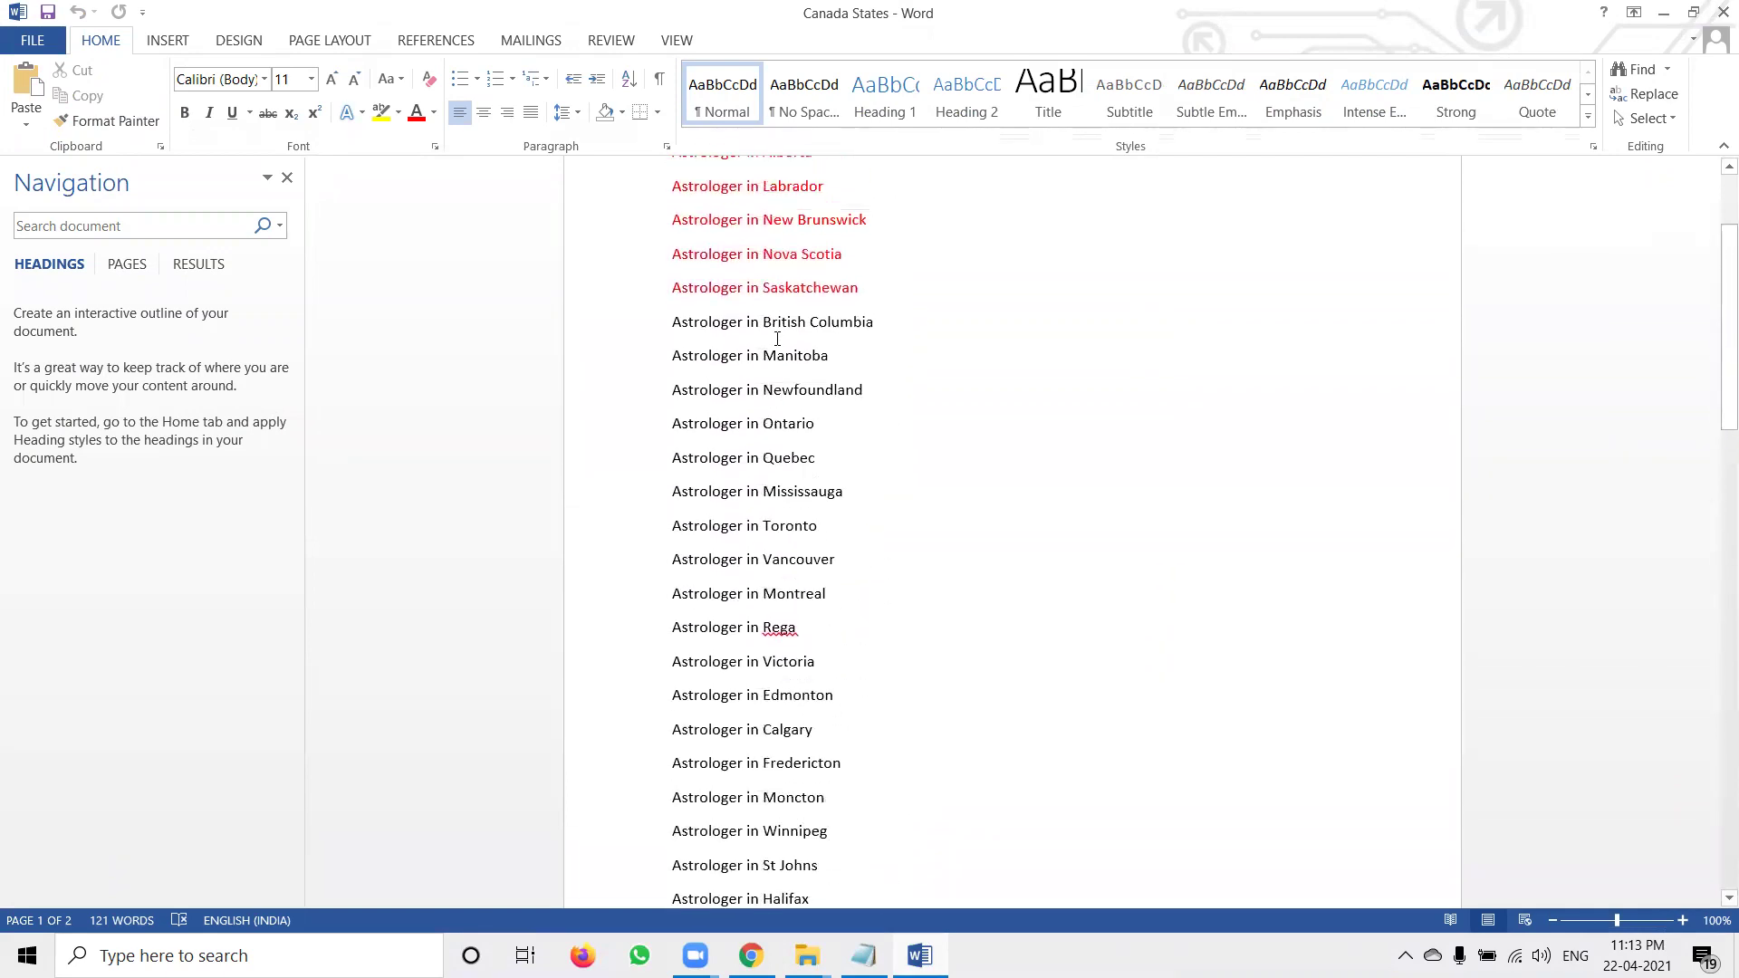
click(620, 373)
key(ctrl+c)
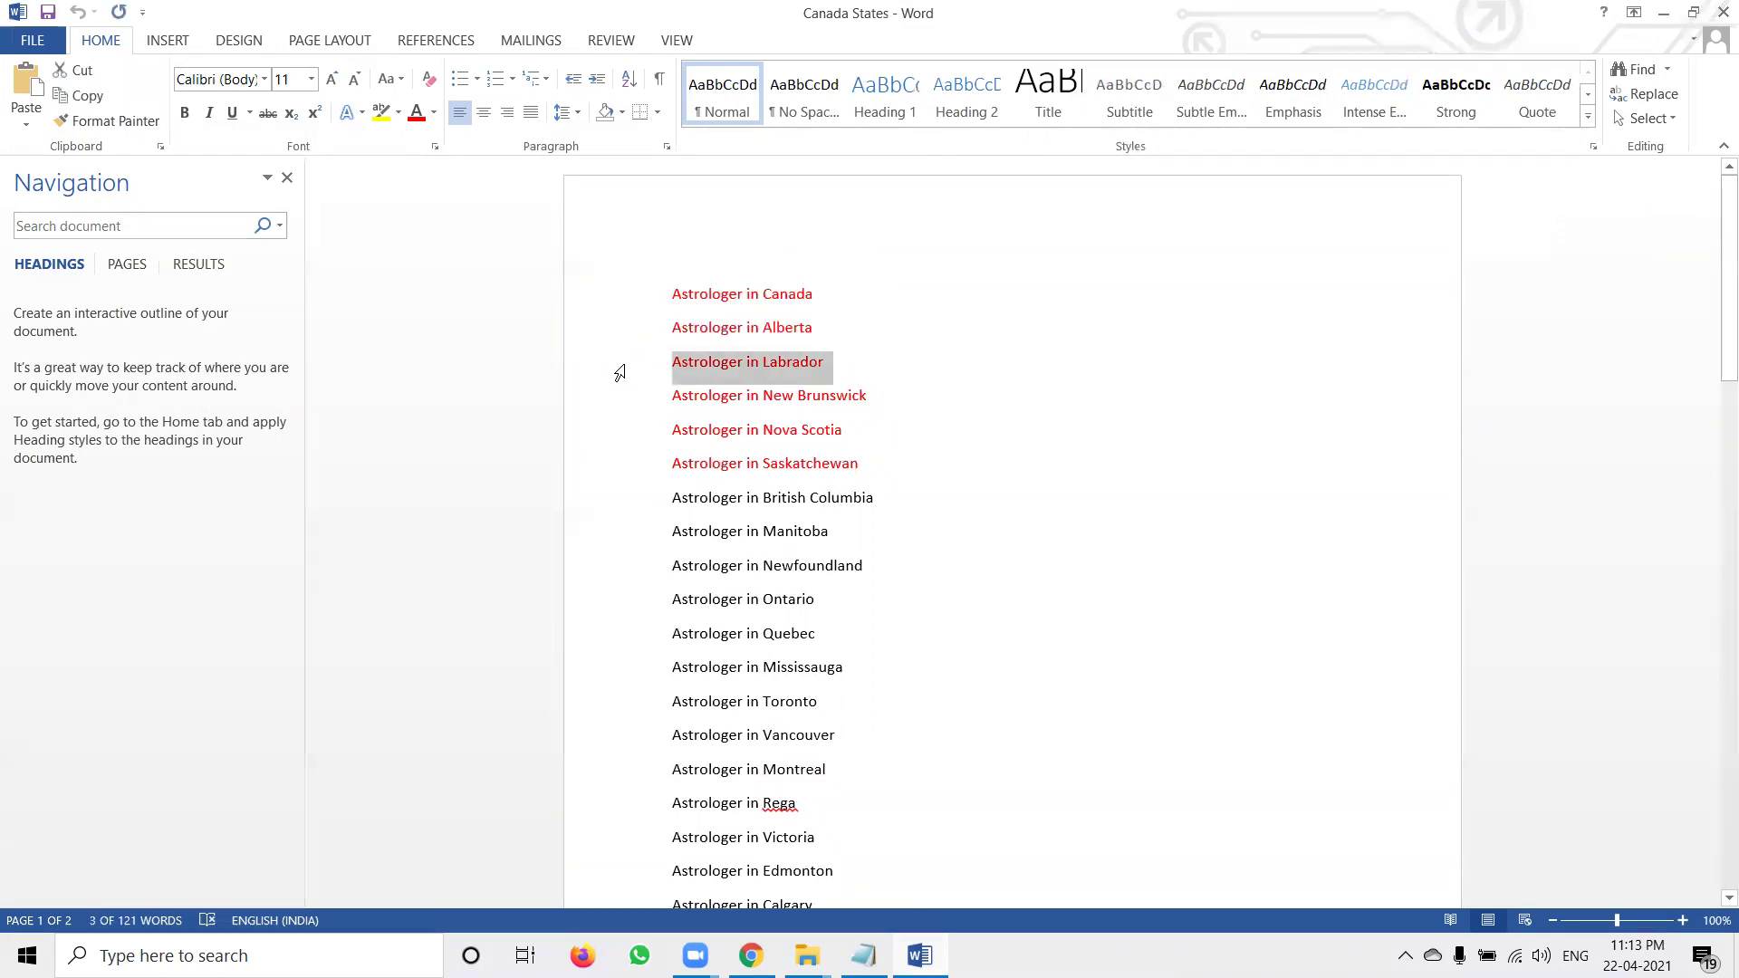
key(alt+Tab)
Start a new Canada State entry titled 'Astrologer in Labrador'
click(1593, 235)
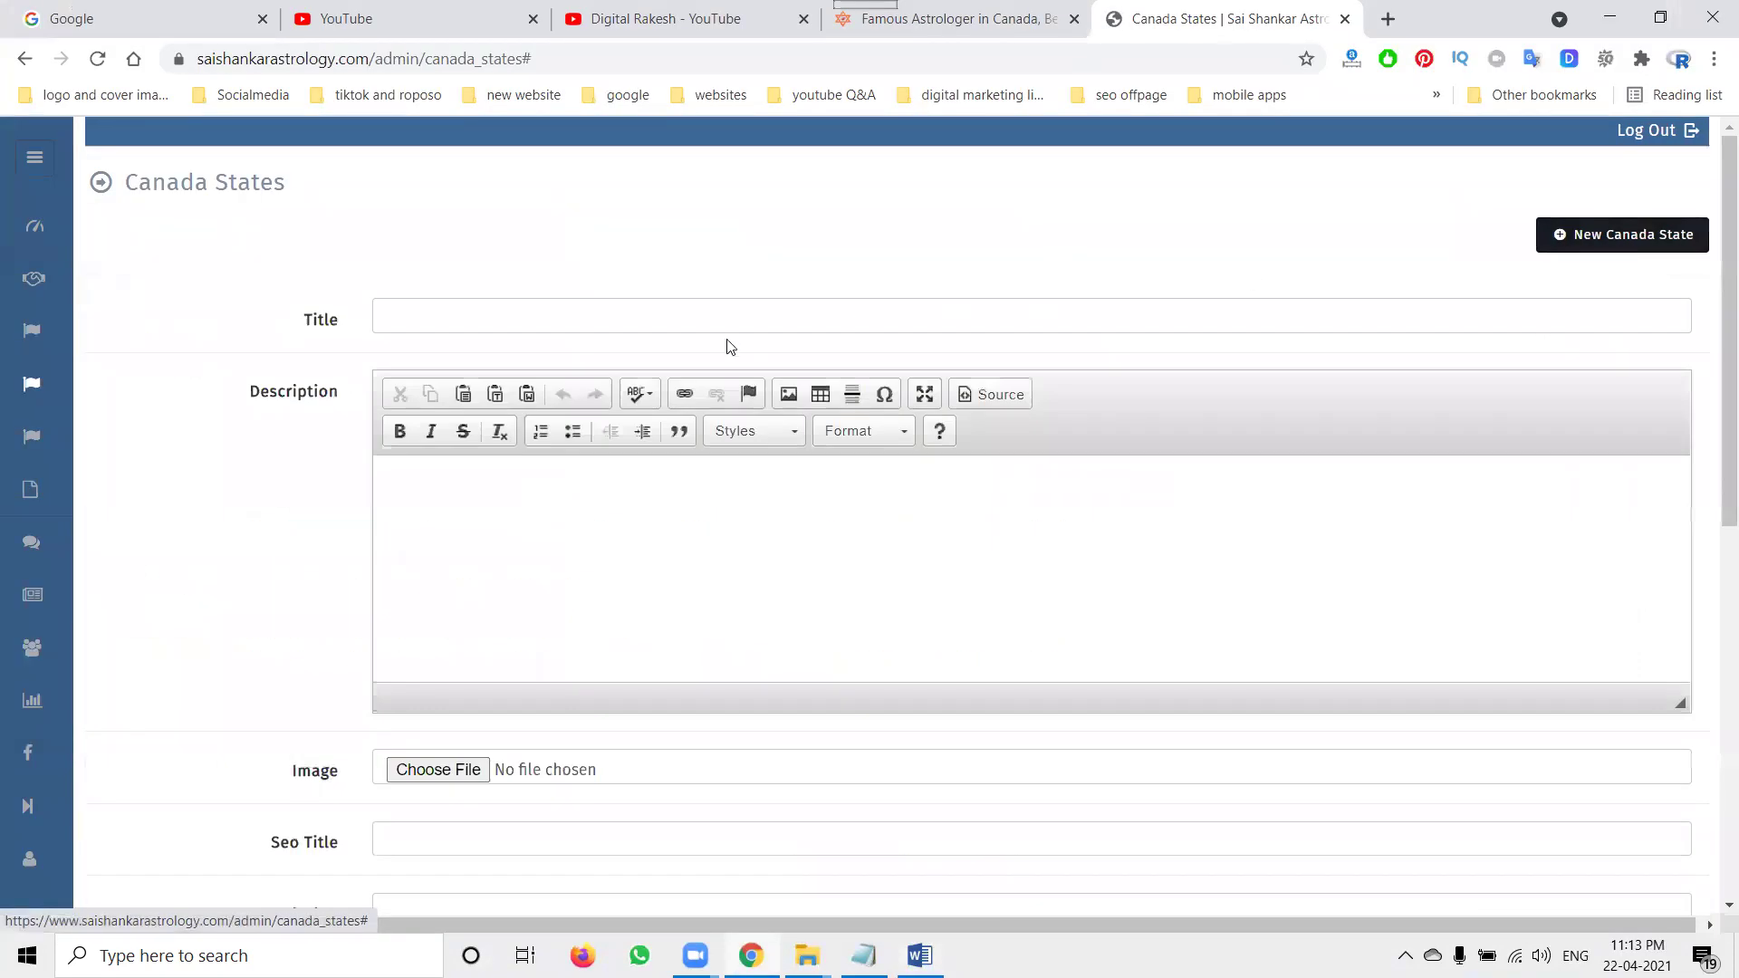
click(667, 318)
key(ctrl+v)
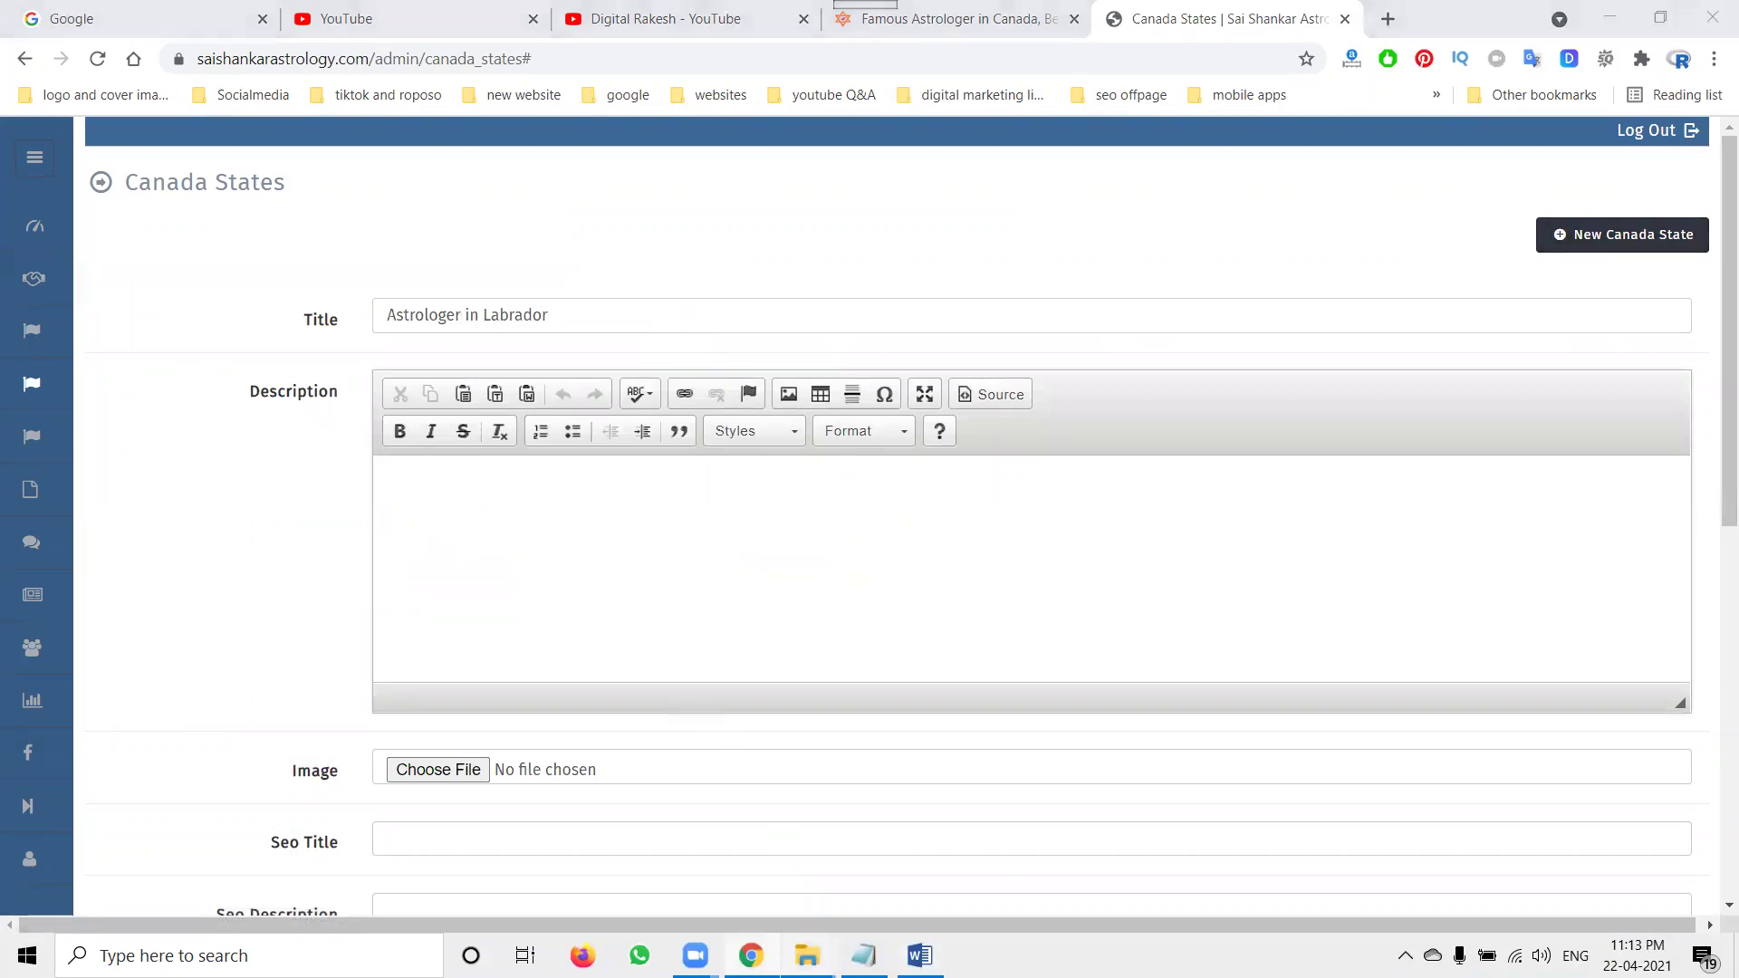
mouse_move(807, 955)
click(690, 876)
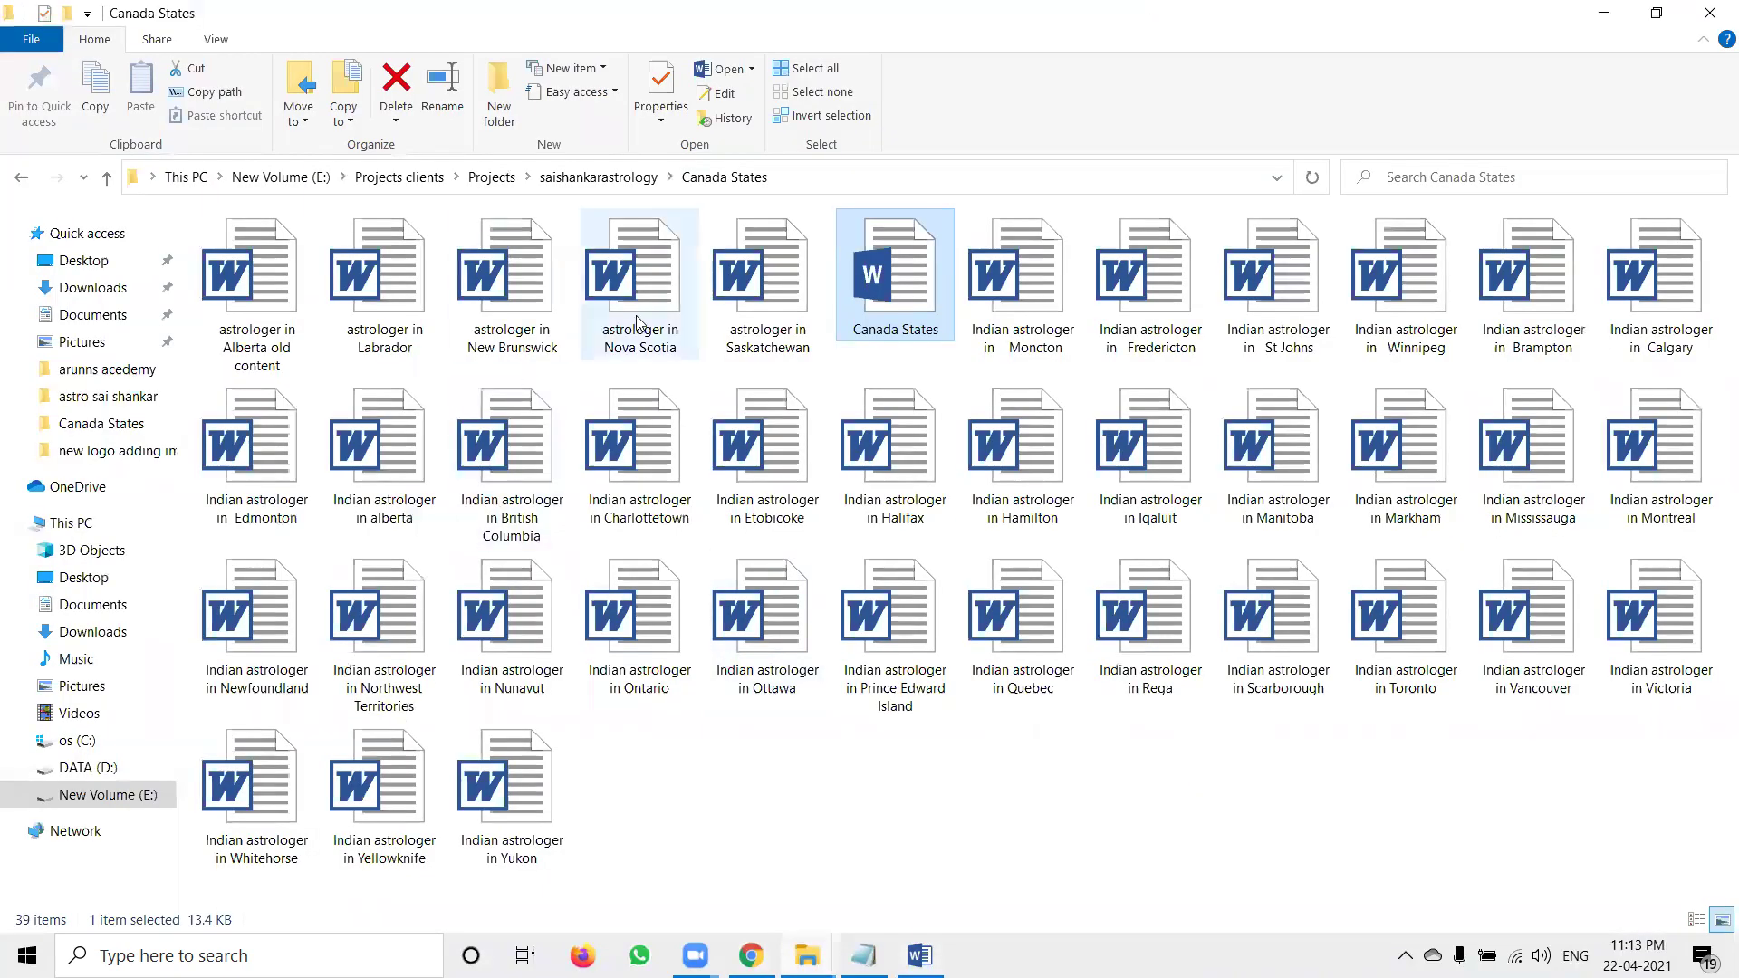
Open the 'astrologer in Labrador' Word document from the Canada States folder
click(368, 306)
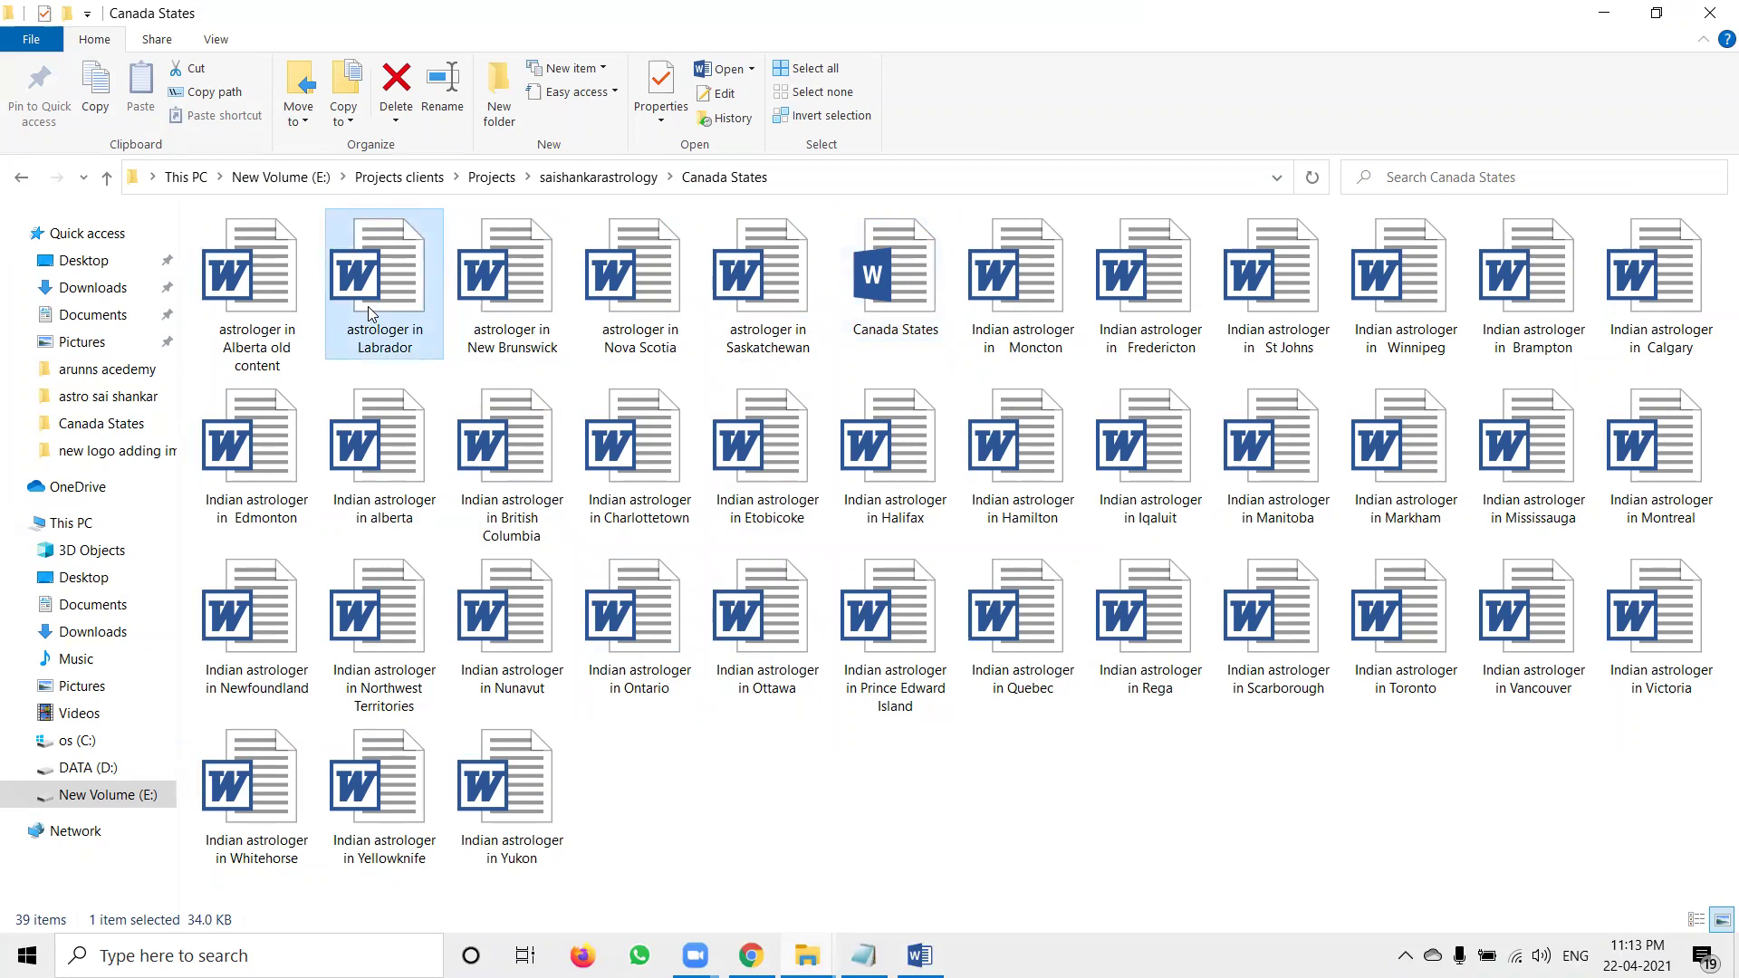
double_click(376, 306)
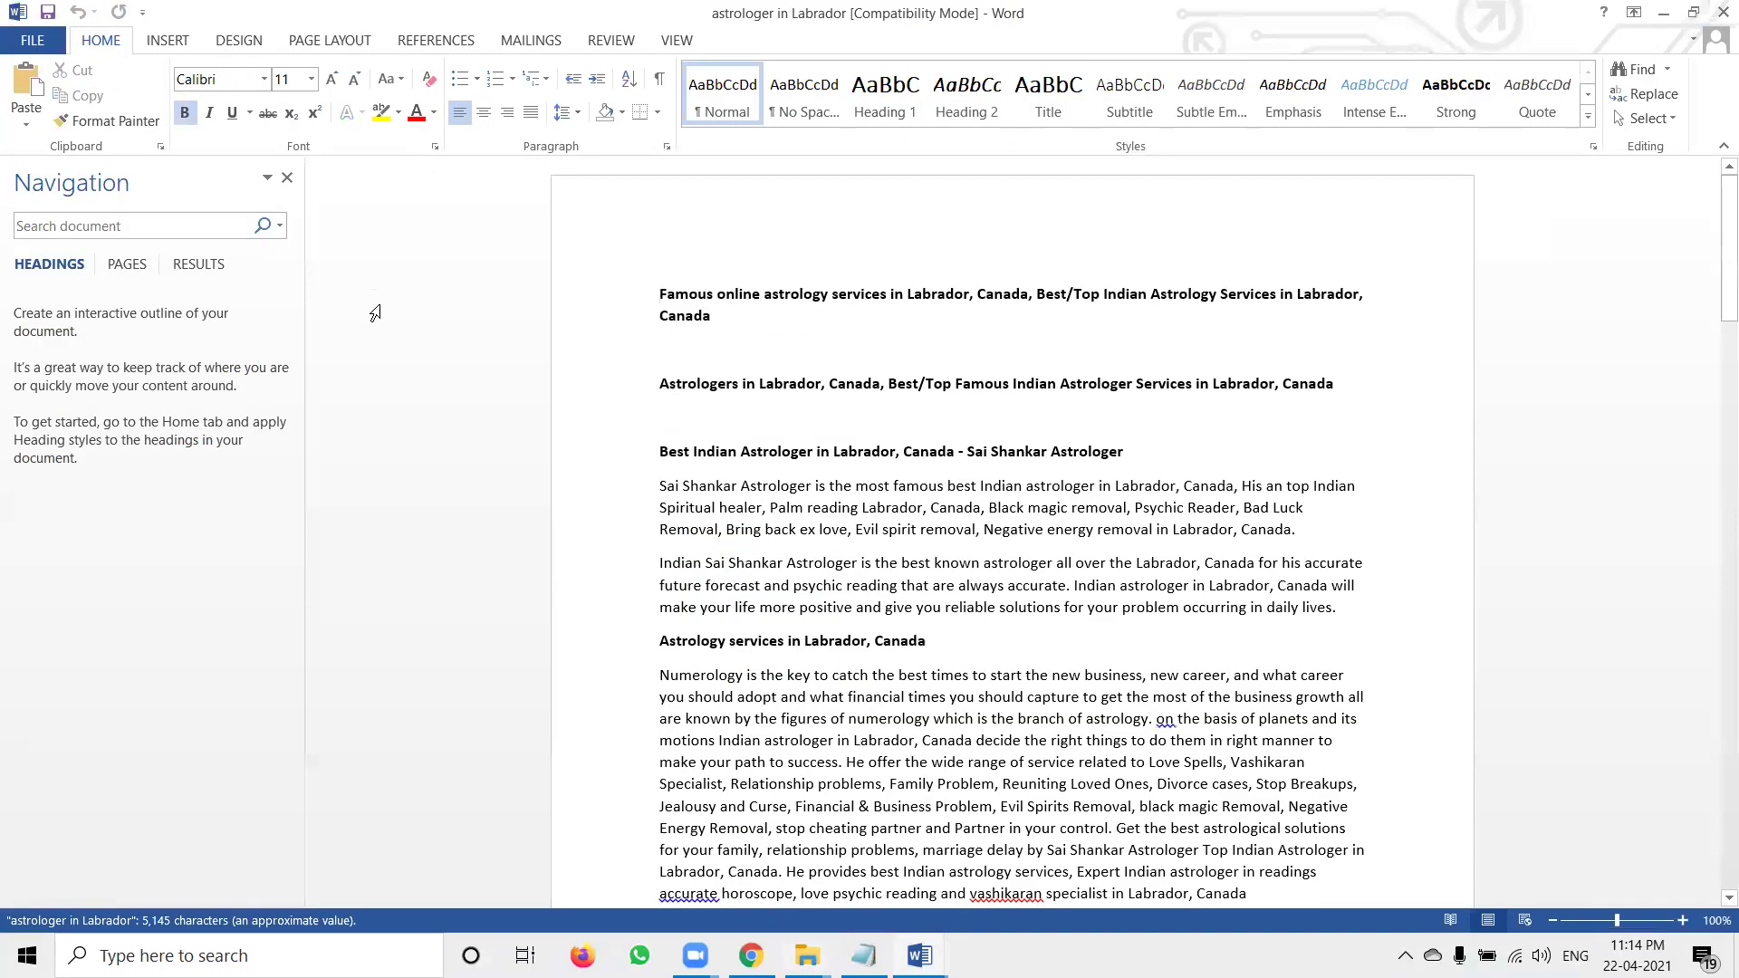
Fill Seo Title with the 'Astrologers in Labrador' heading from the Word document
click(605, 385)
key(ctrl+c)
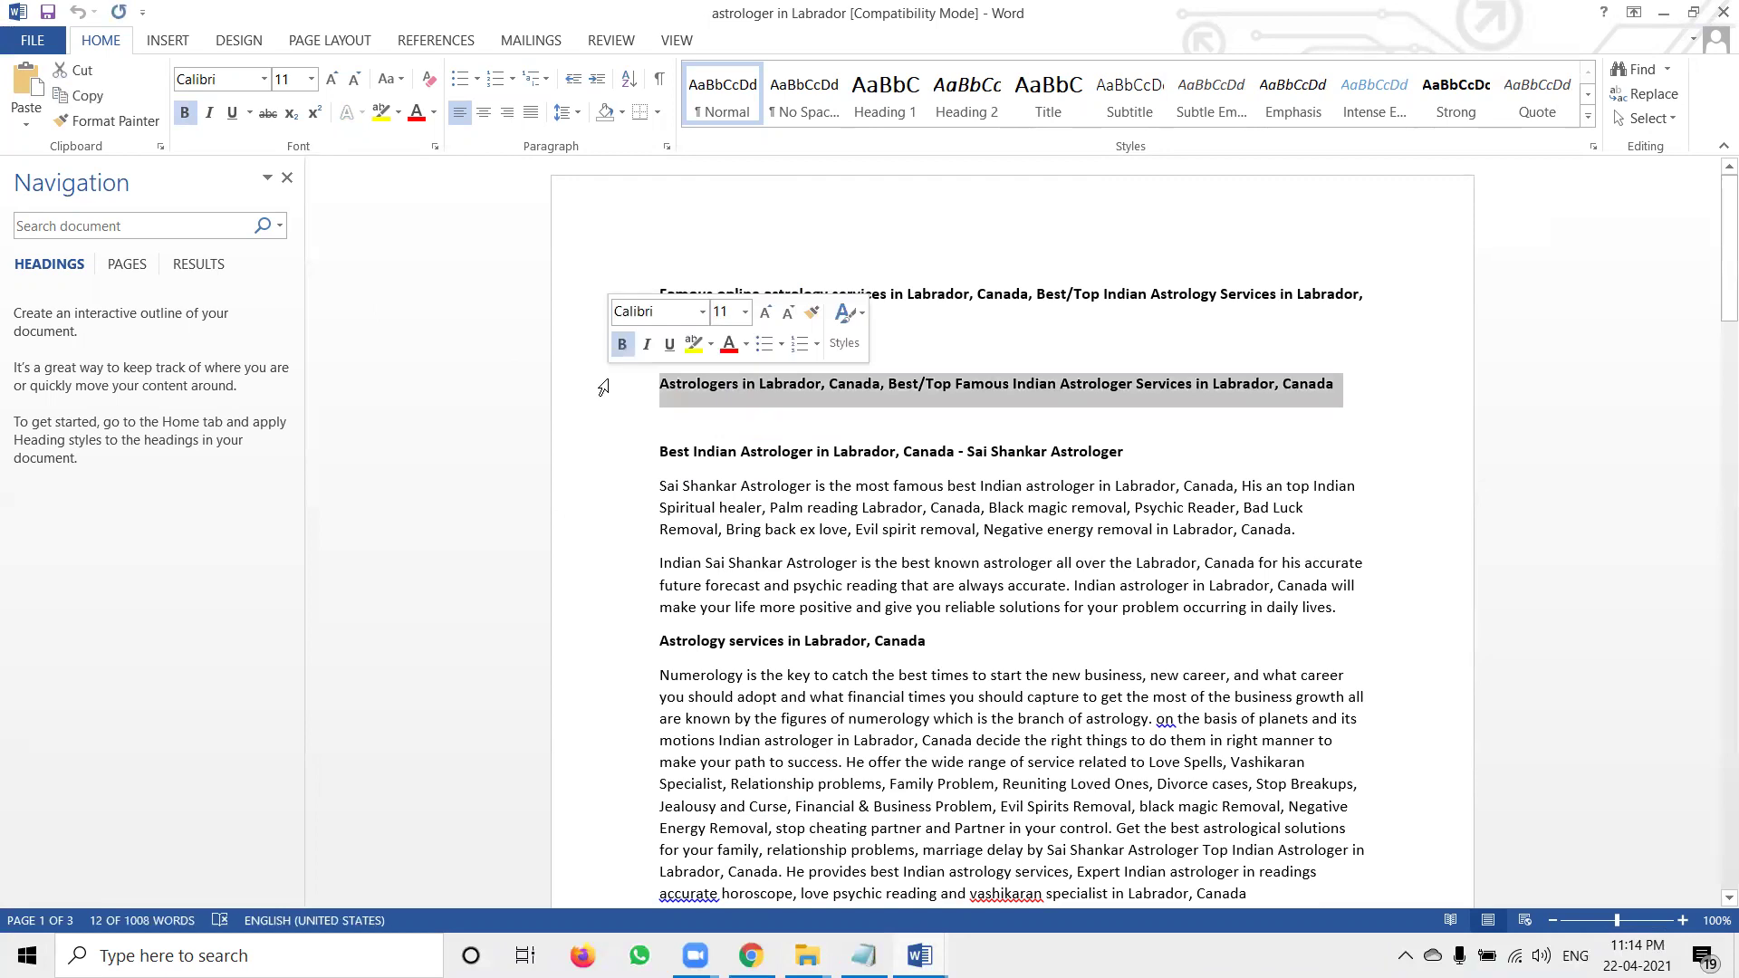
key(alt+Tab)
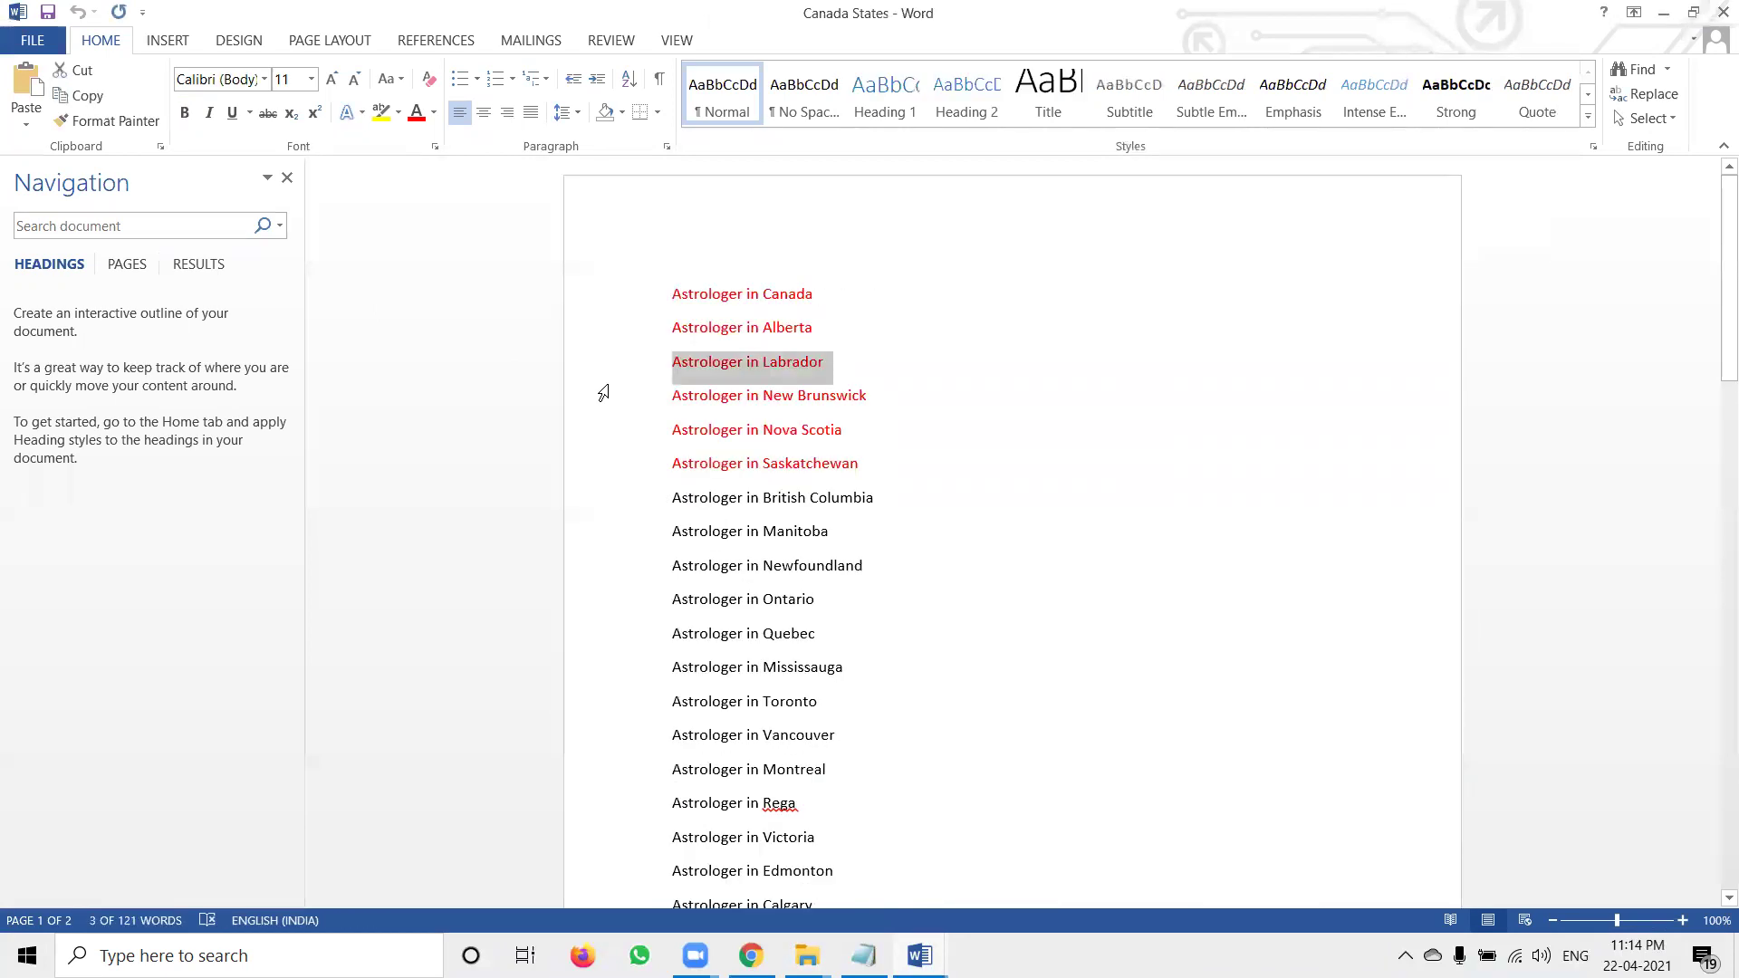
key(alt+Tab)
key(alt+Tab)
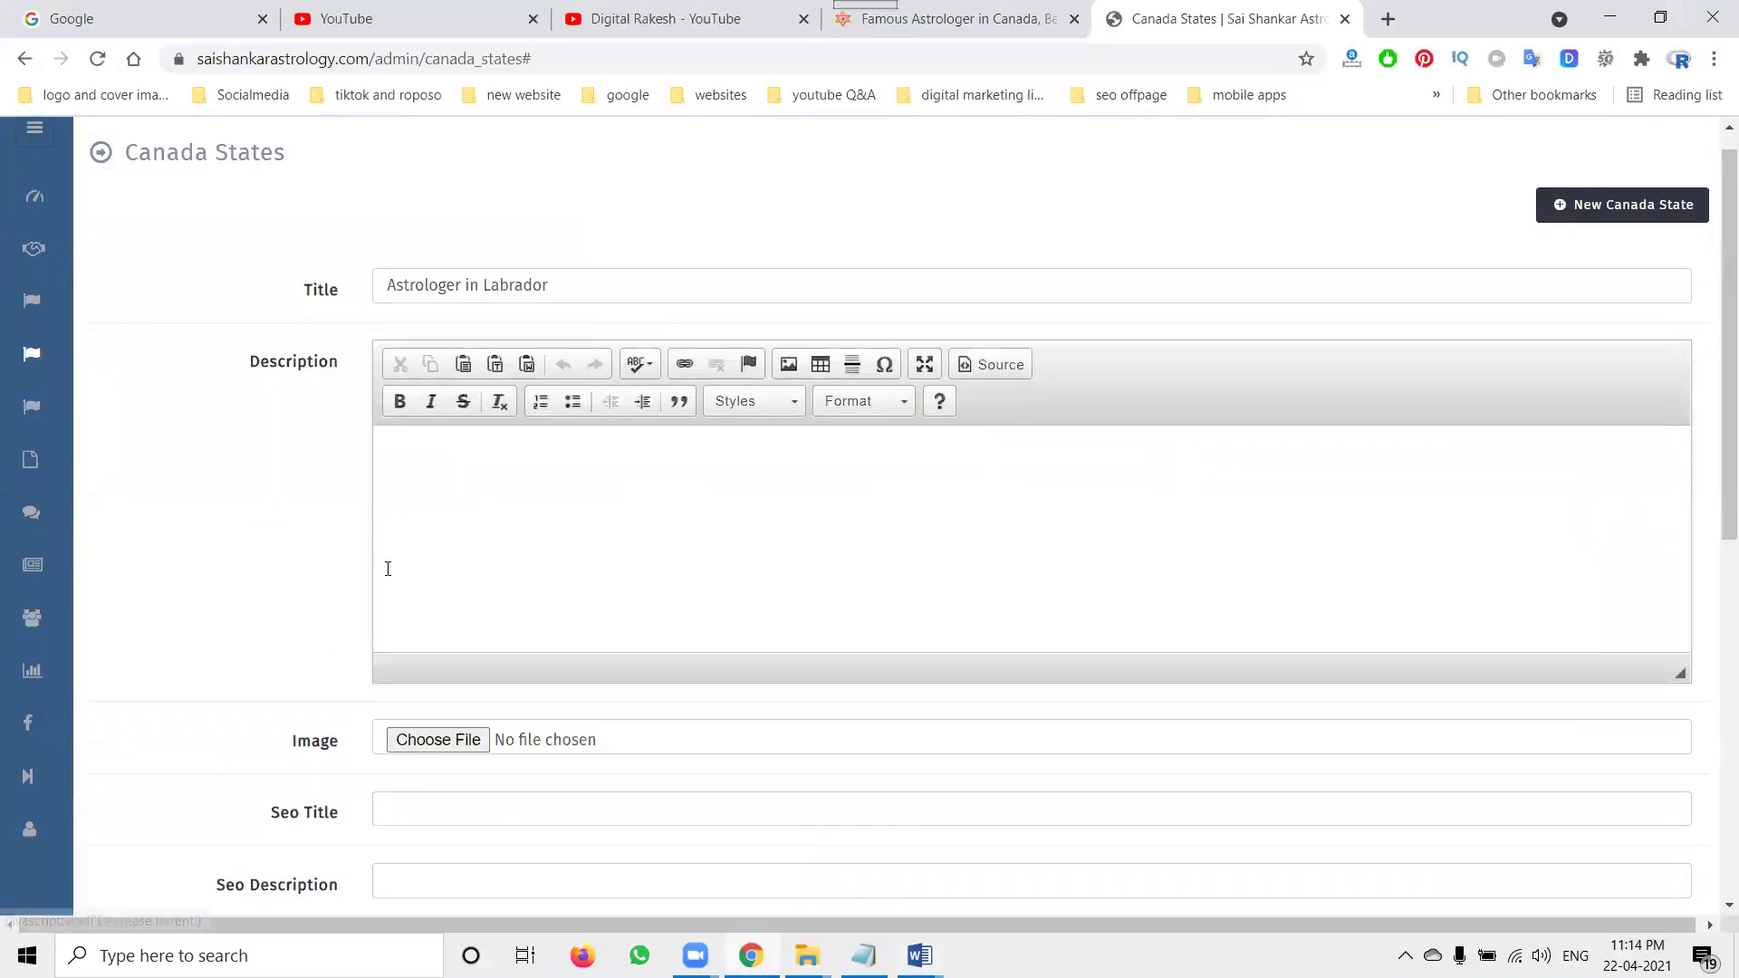
scroll(388, 567, down, 2)
click(413, 616)
key(ctrl+v)
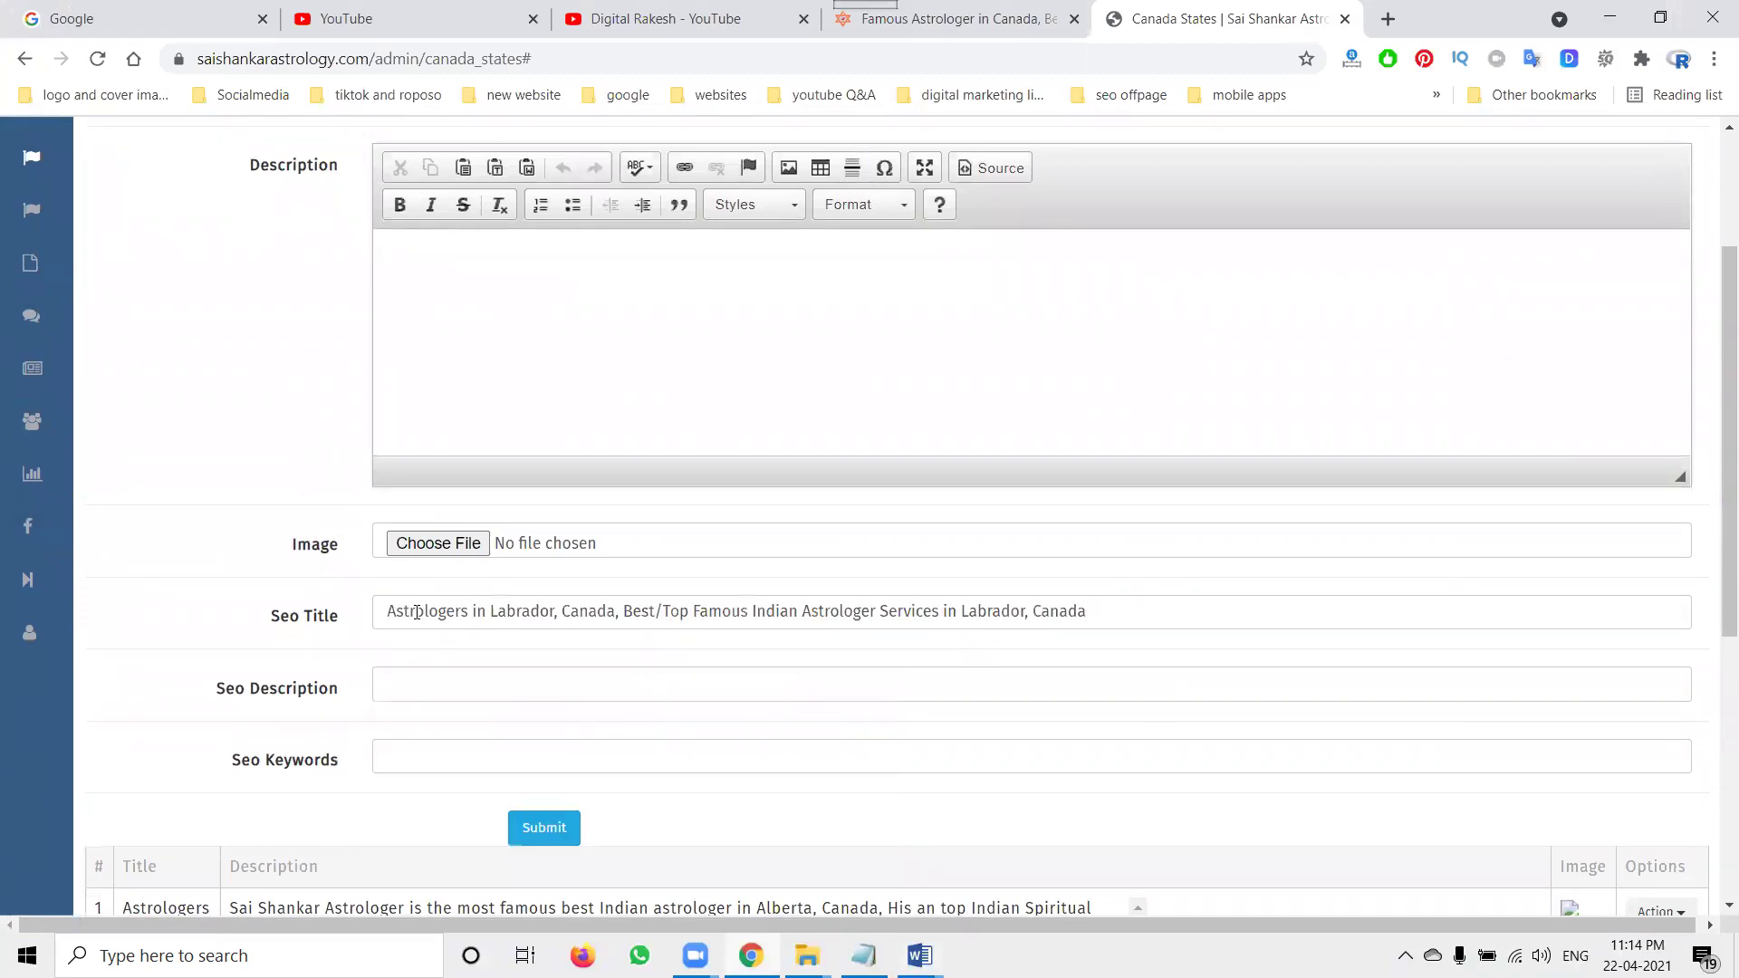
Paste the document's first body paragraph into both Seo Description and Seo Keywords
key(alt+Tab)
key(alt+Tab)
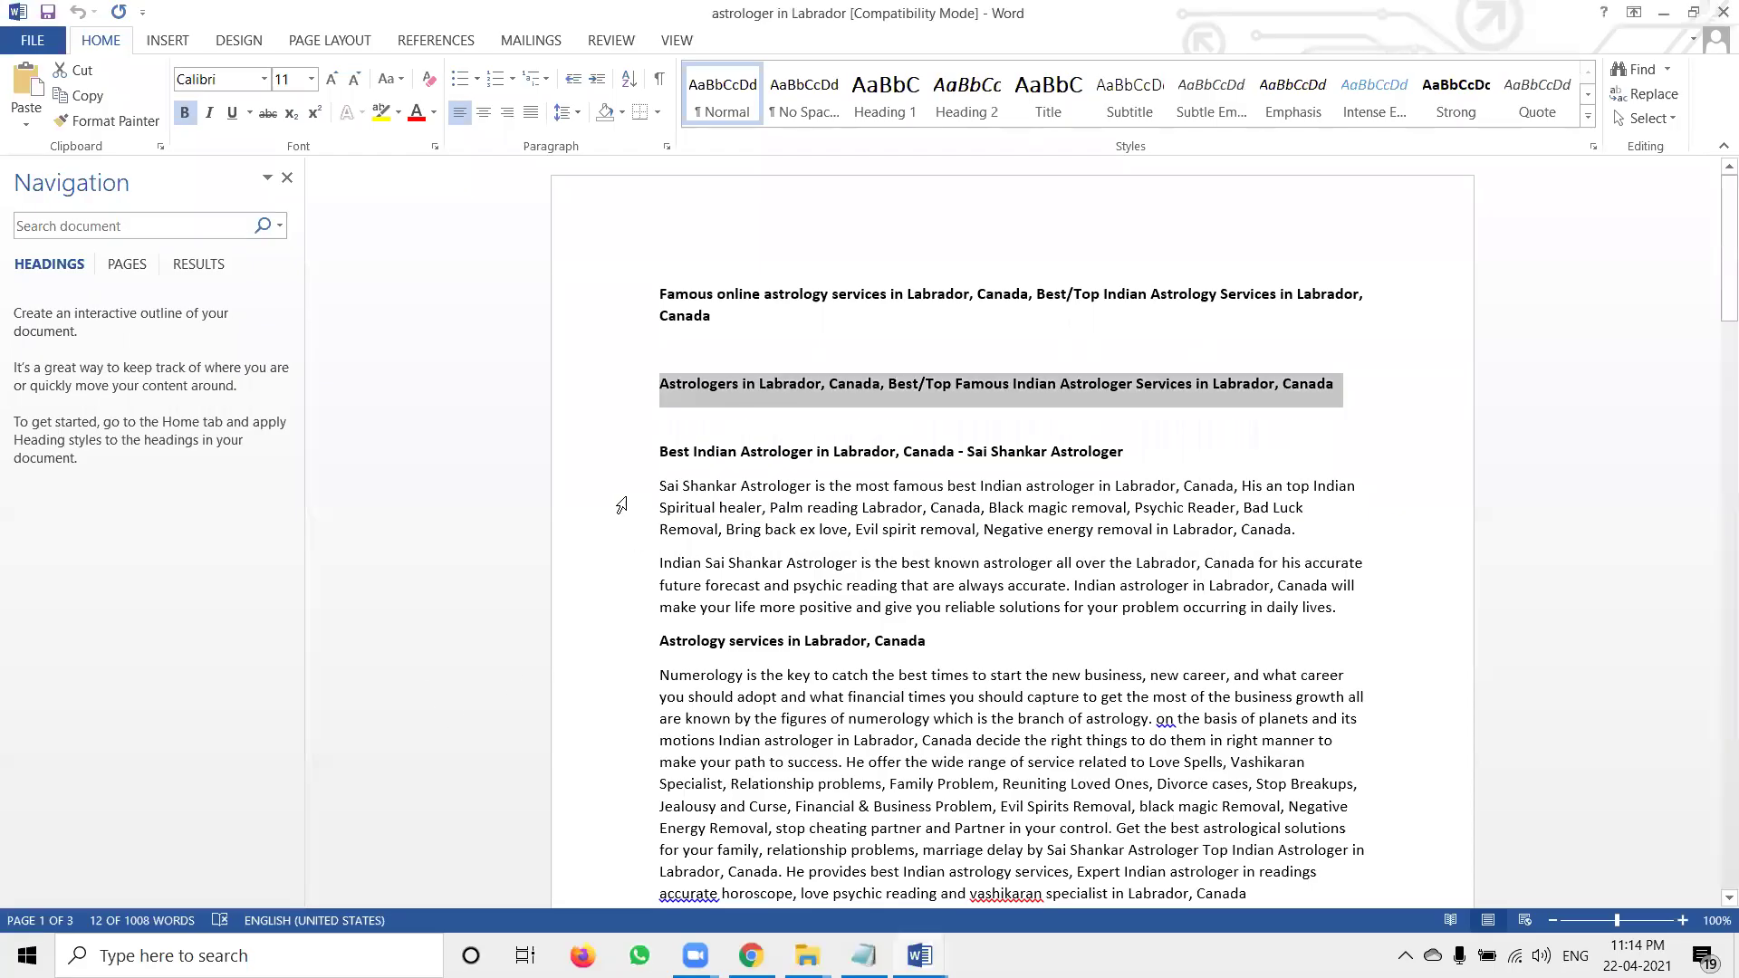
double_click(630, 505)
key(ctrl+c)
key(alt+Tab)
click(594, 679)
key(ctrl+v)
click(562, 762)
key(ctrl+v)
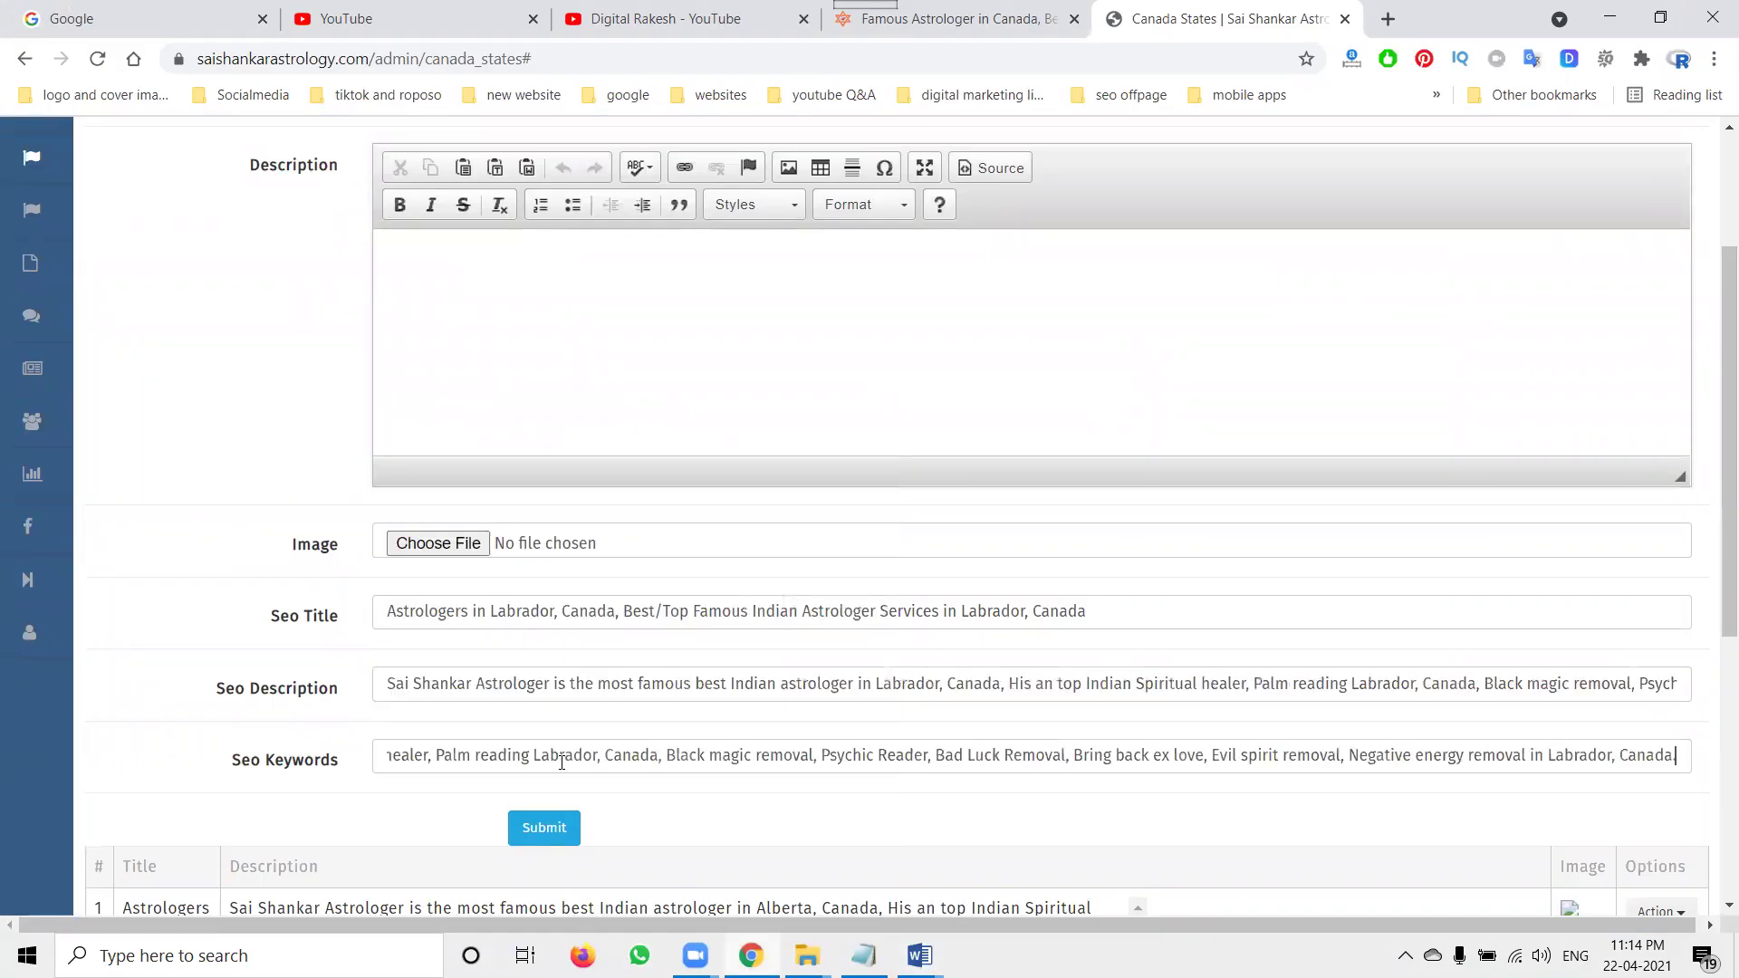
Paste the article from the Best Indian Astrologer heading to the end into Description
key(alt+Tab)
drag(571, 453, 578, 705)
key(ctrl+c)
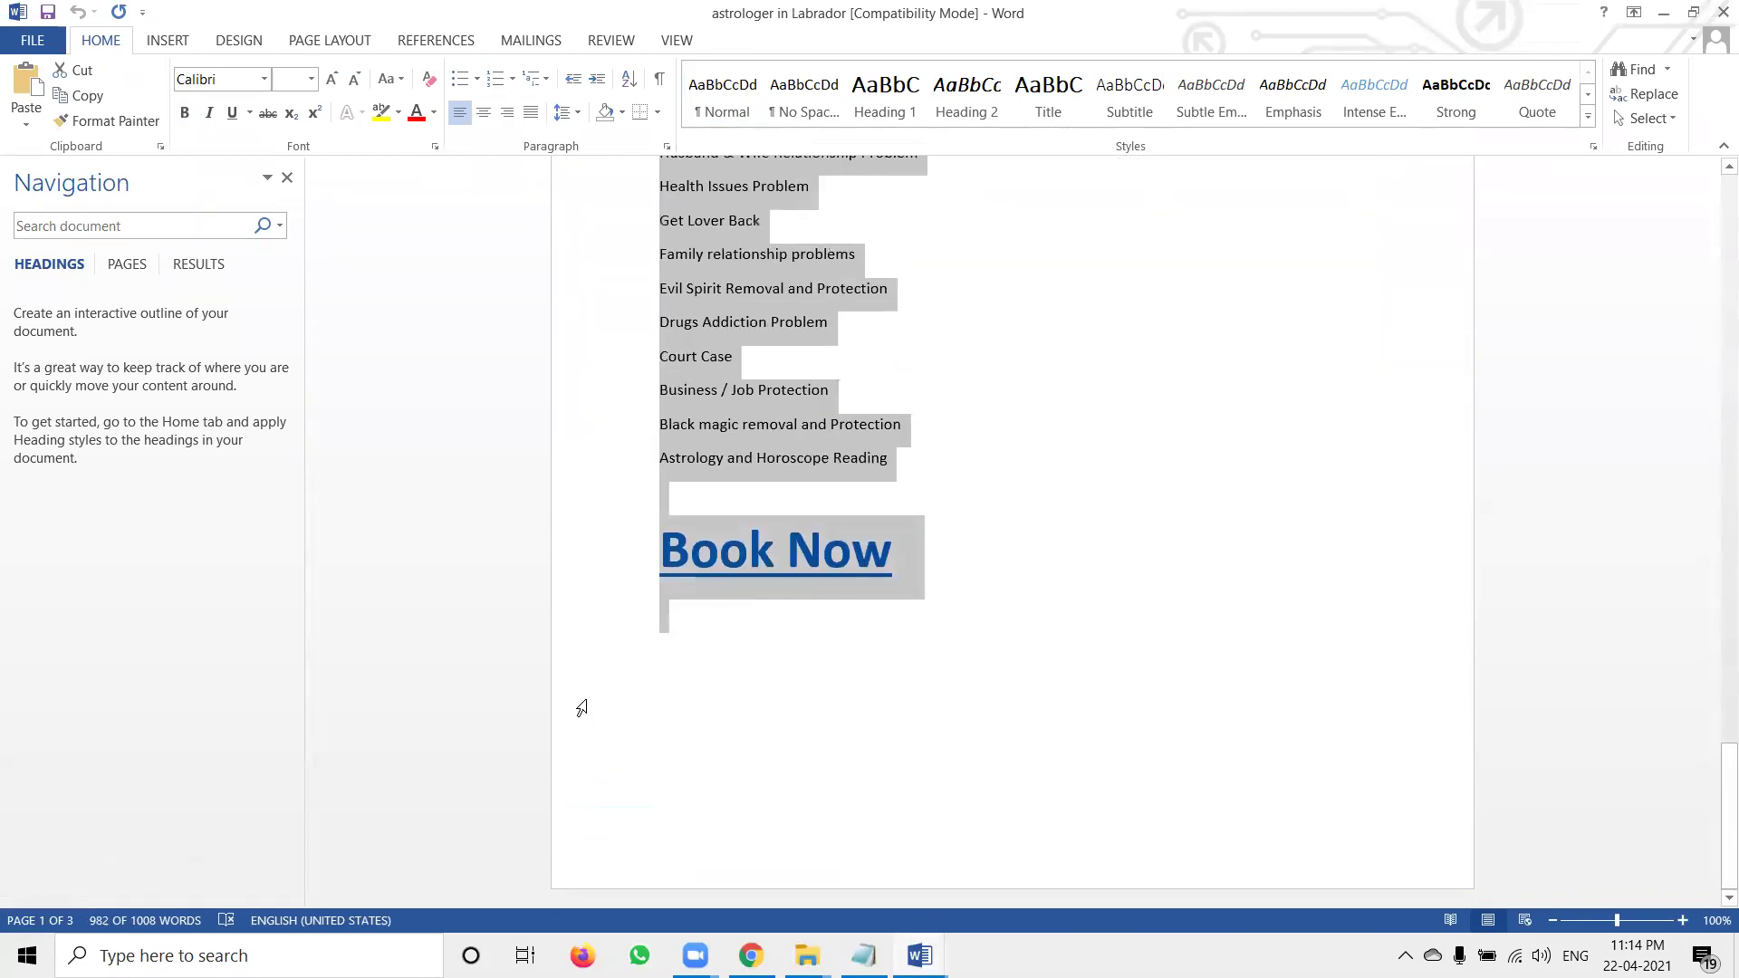
key(alt+Tab)
click(725, 330)
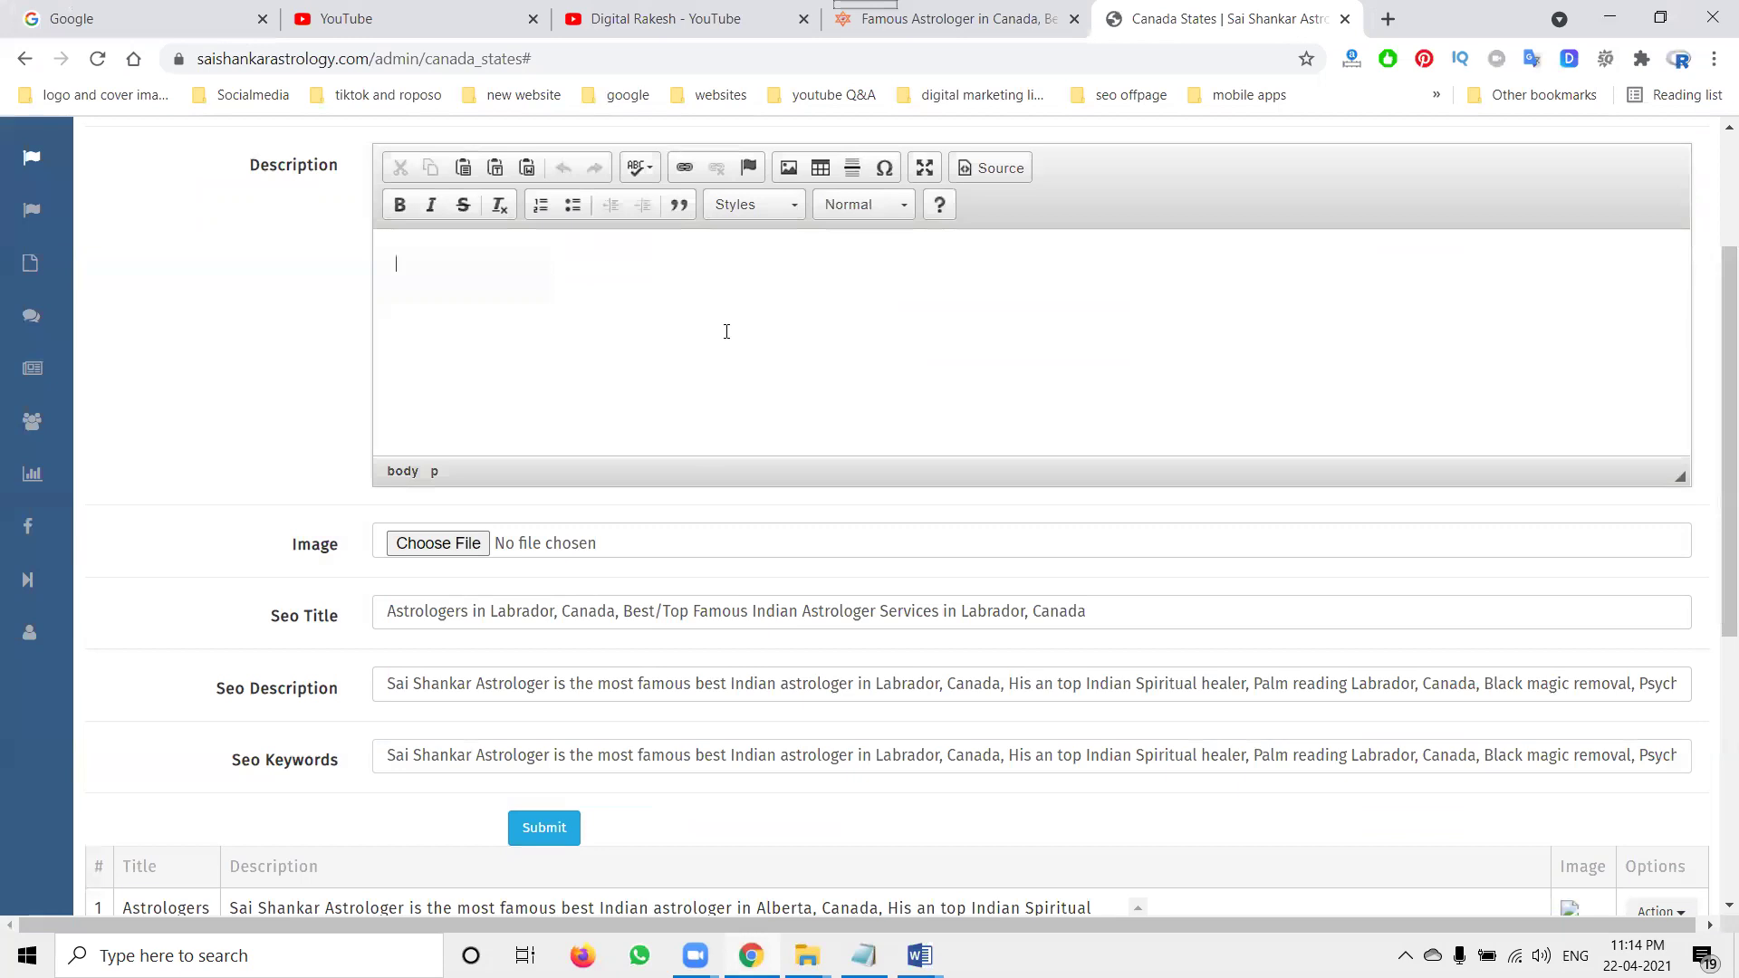
key(ctrl+v)
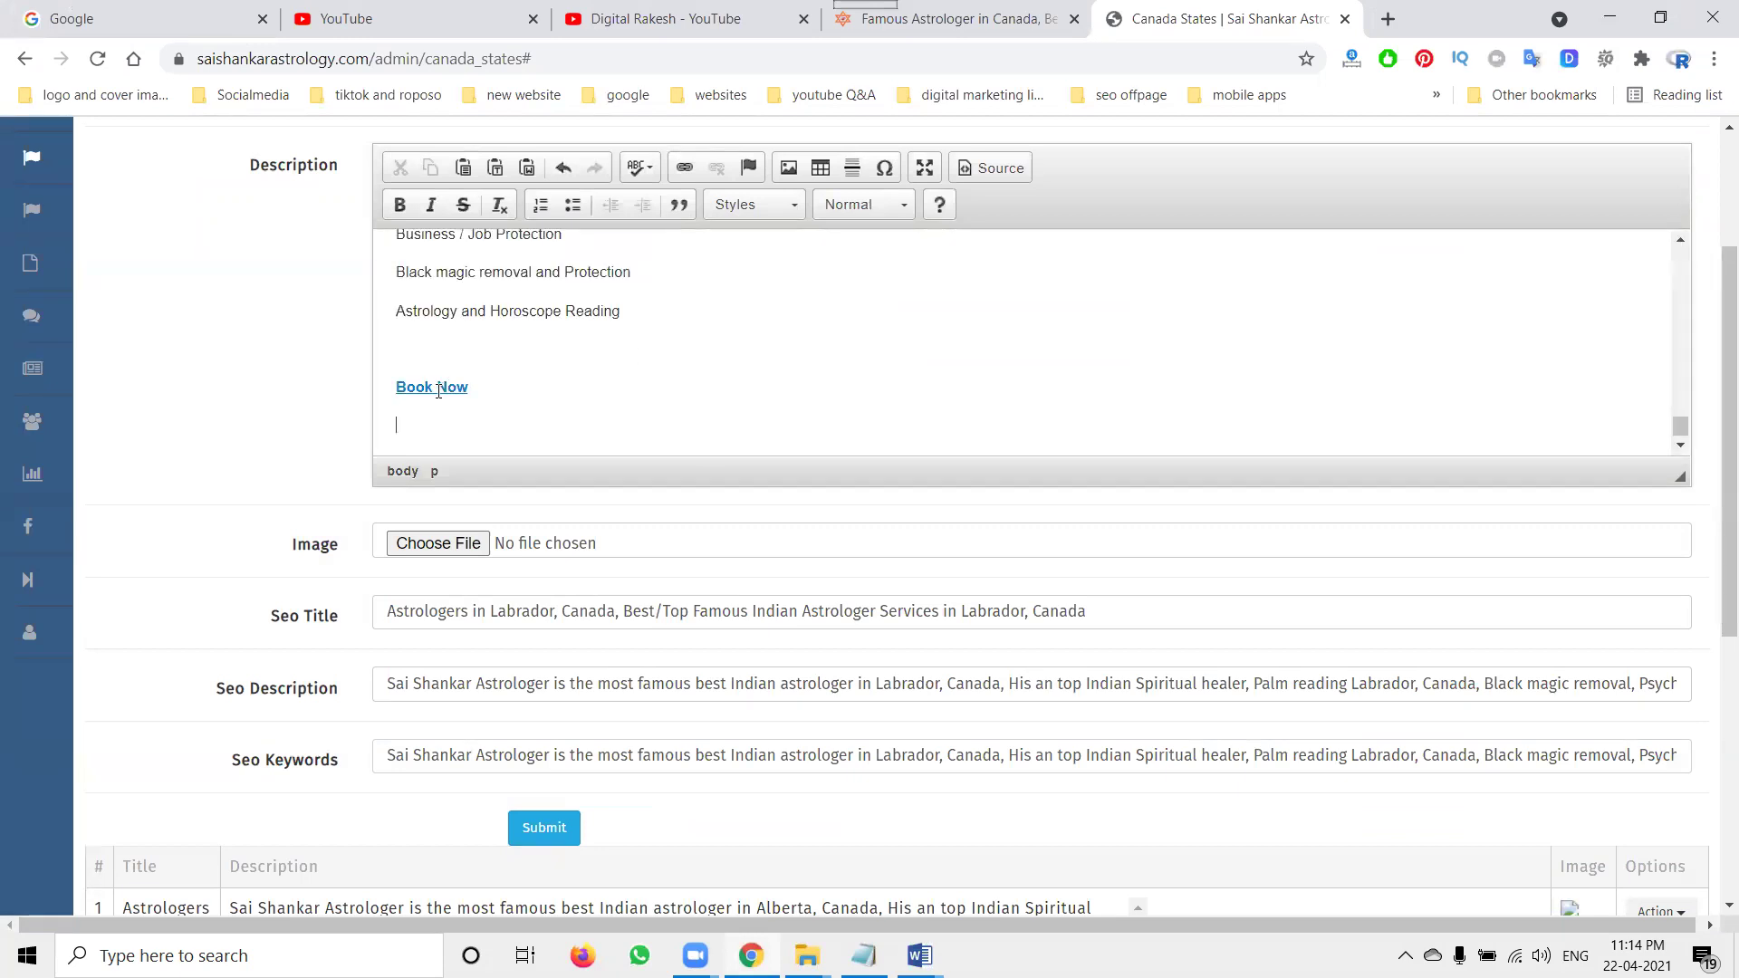
Submit the new Astrologer in Labrador entry
key(alt+Tab)
click(739, 556)
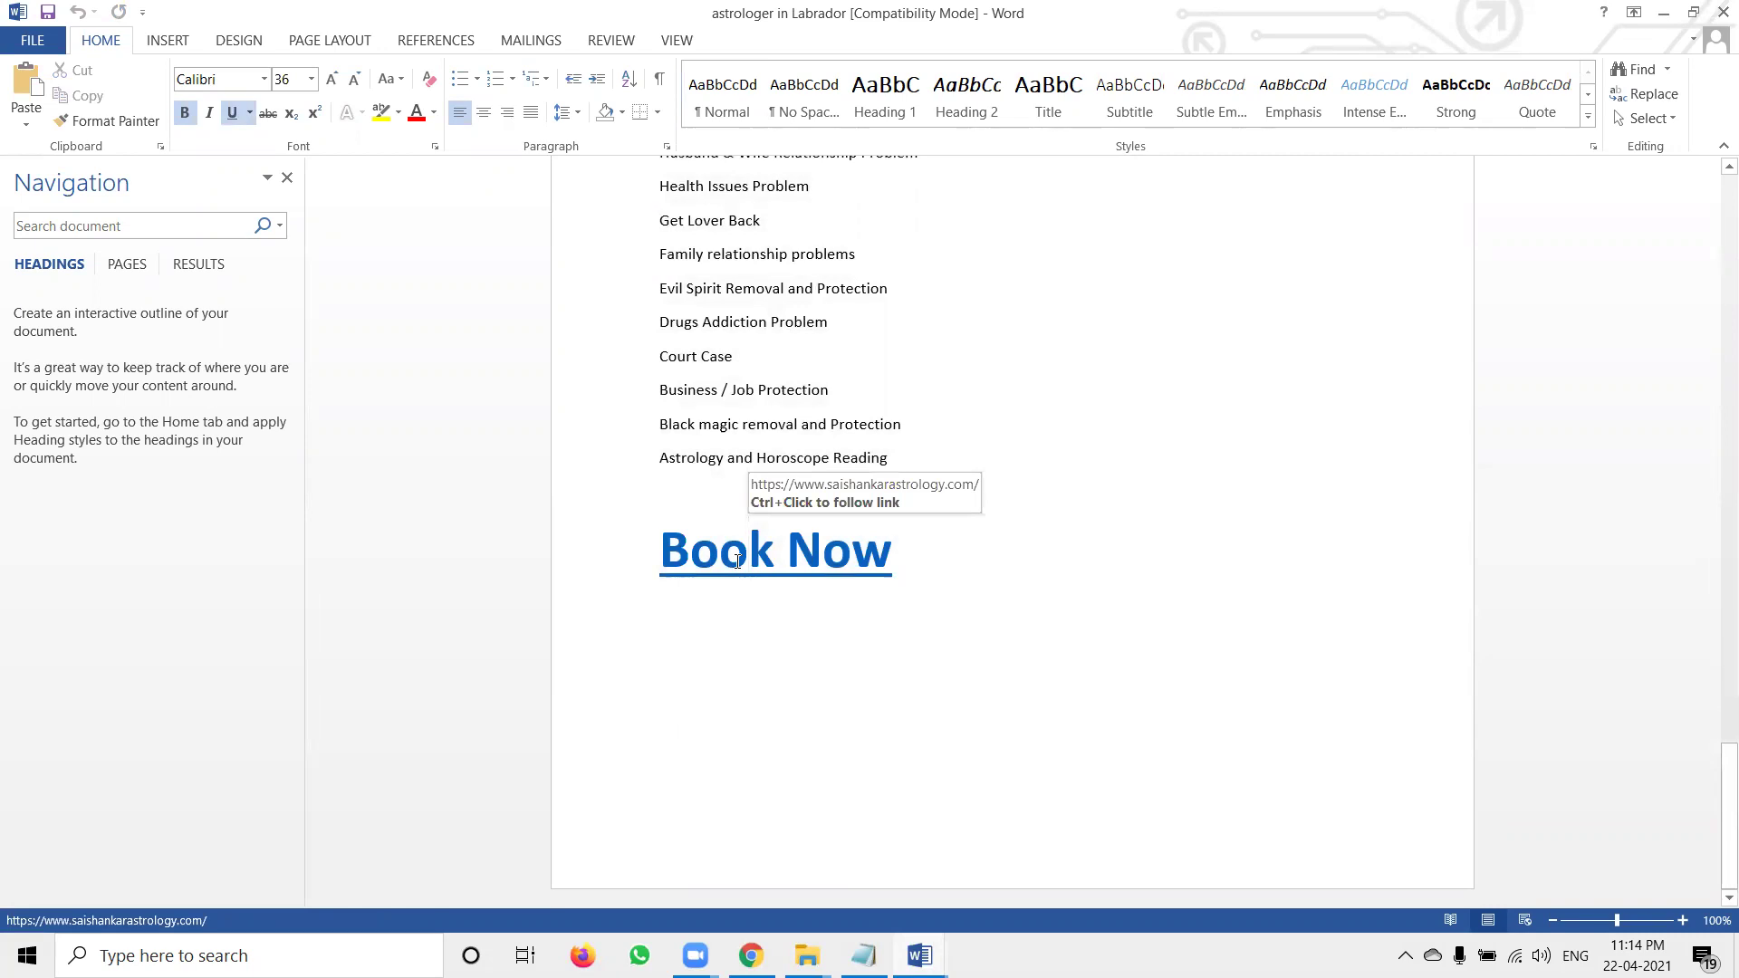
key(alt+Tab)
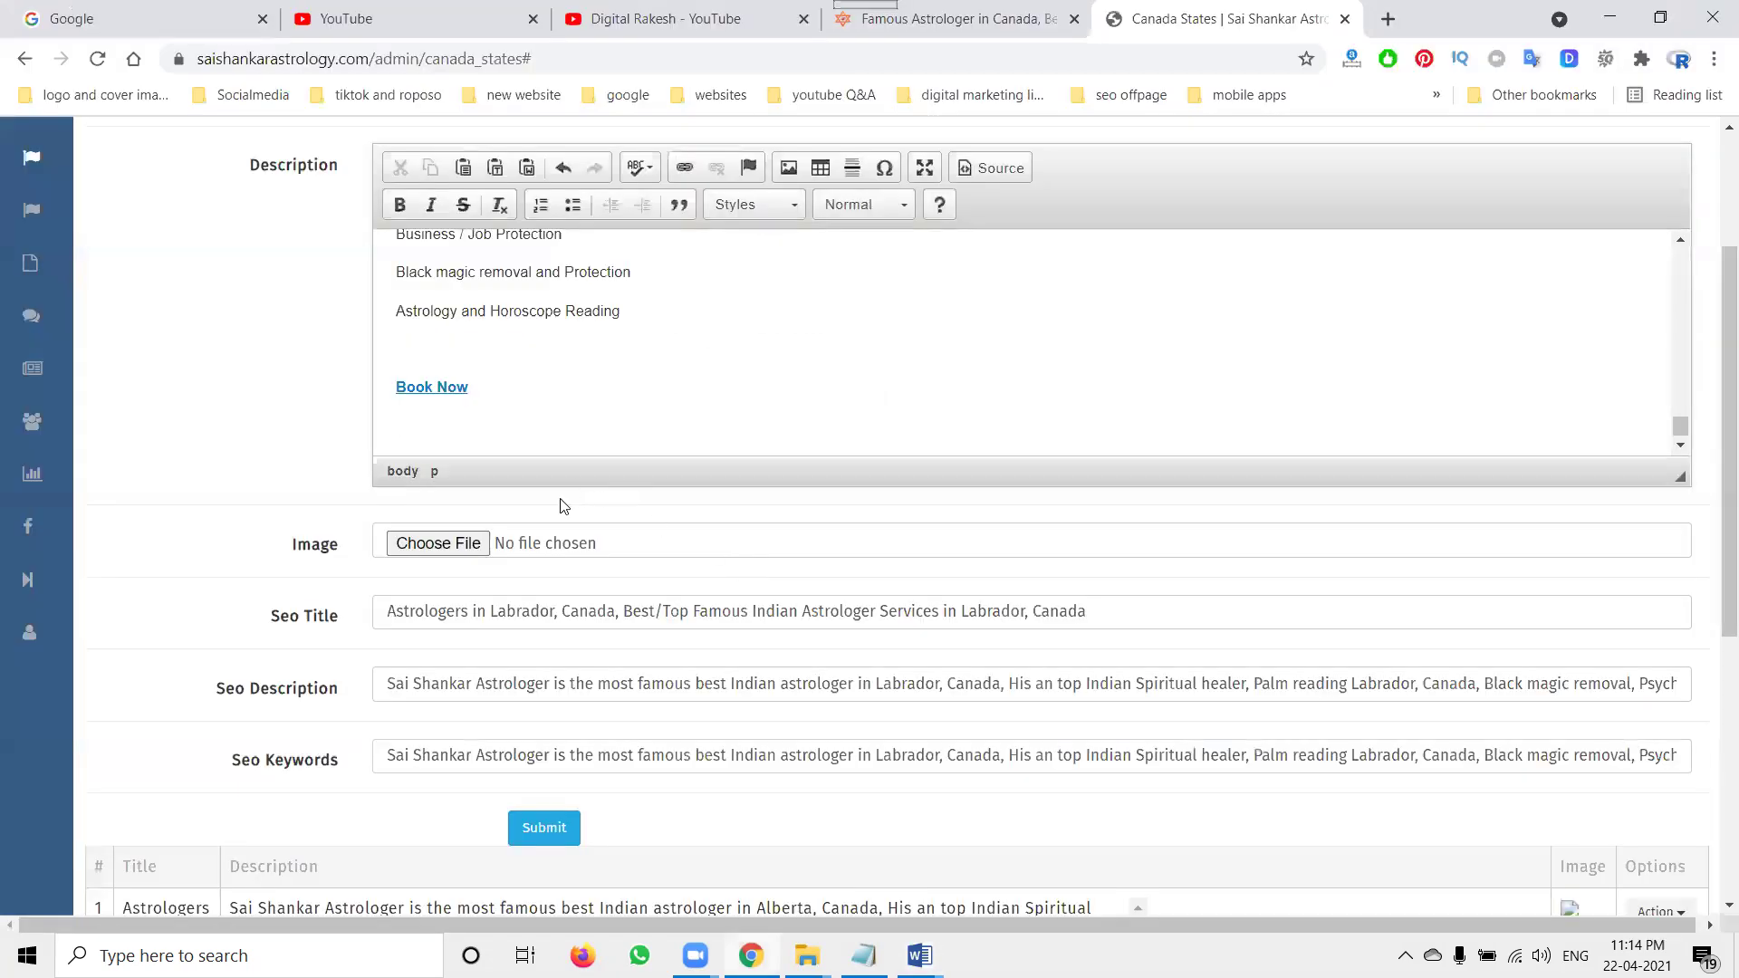
click(531, 826)
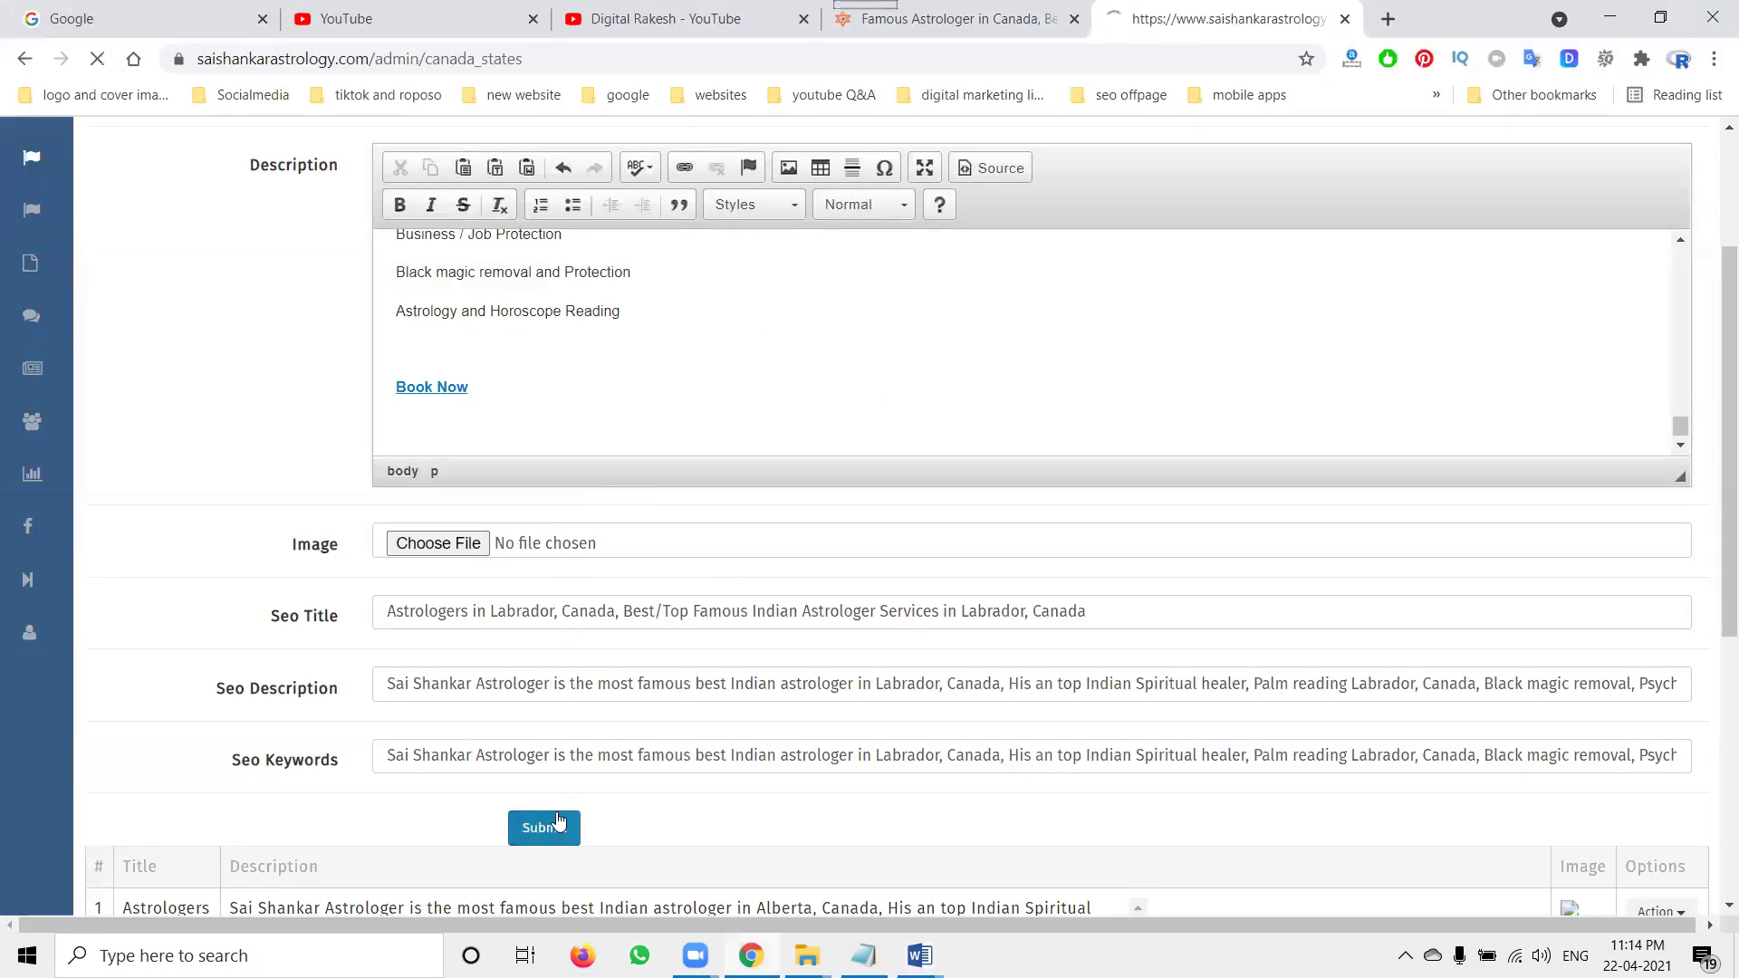
click(956, 18)
Reload the public Canada States page, then select 'Astrologer in New Brunswick' in the Word list
click(98, 58)
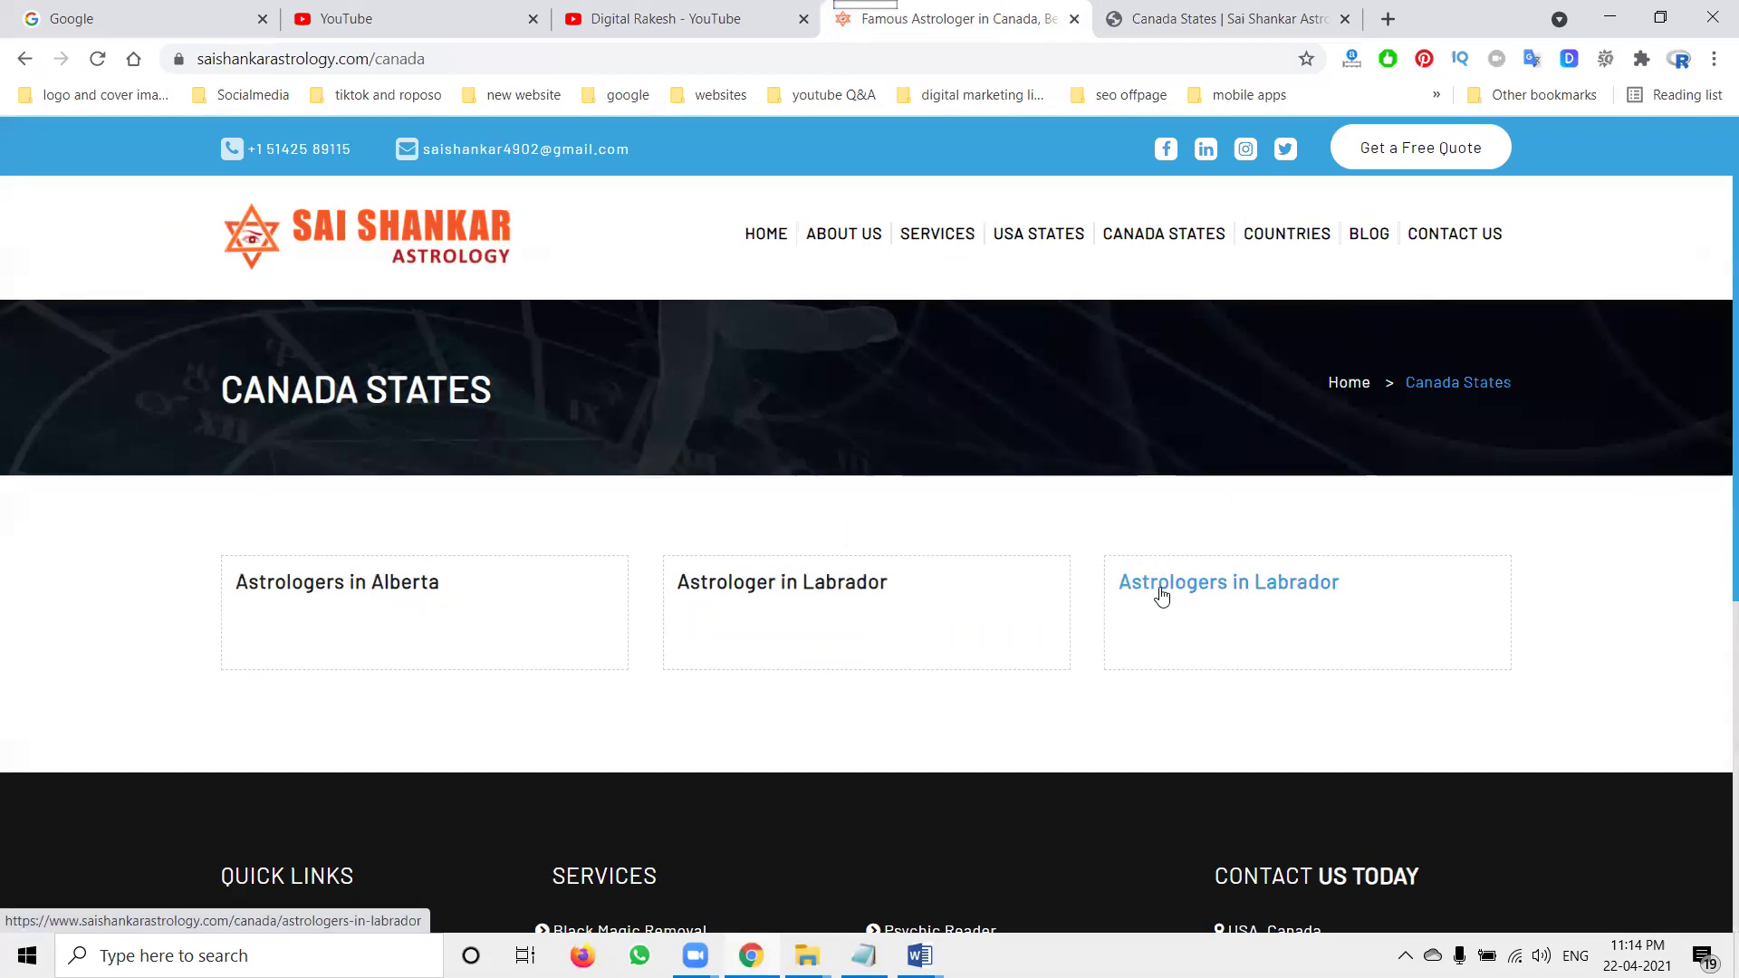
mouse_move(919, 955)
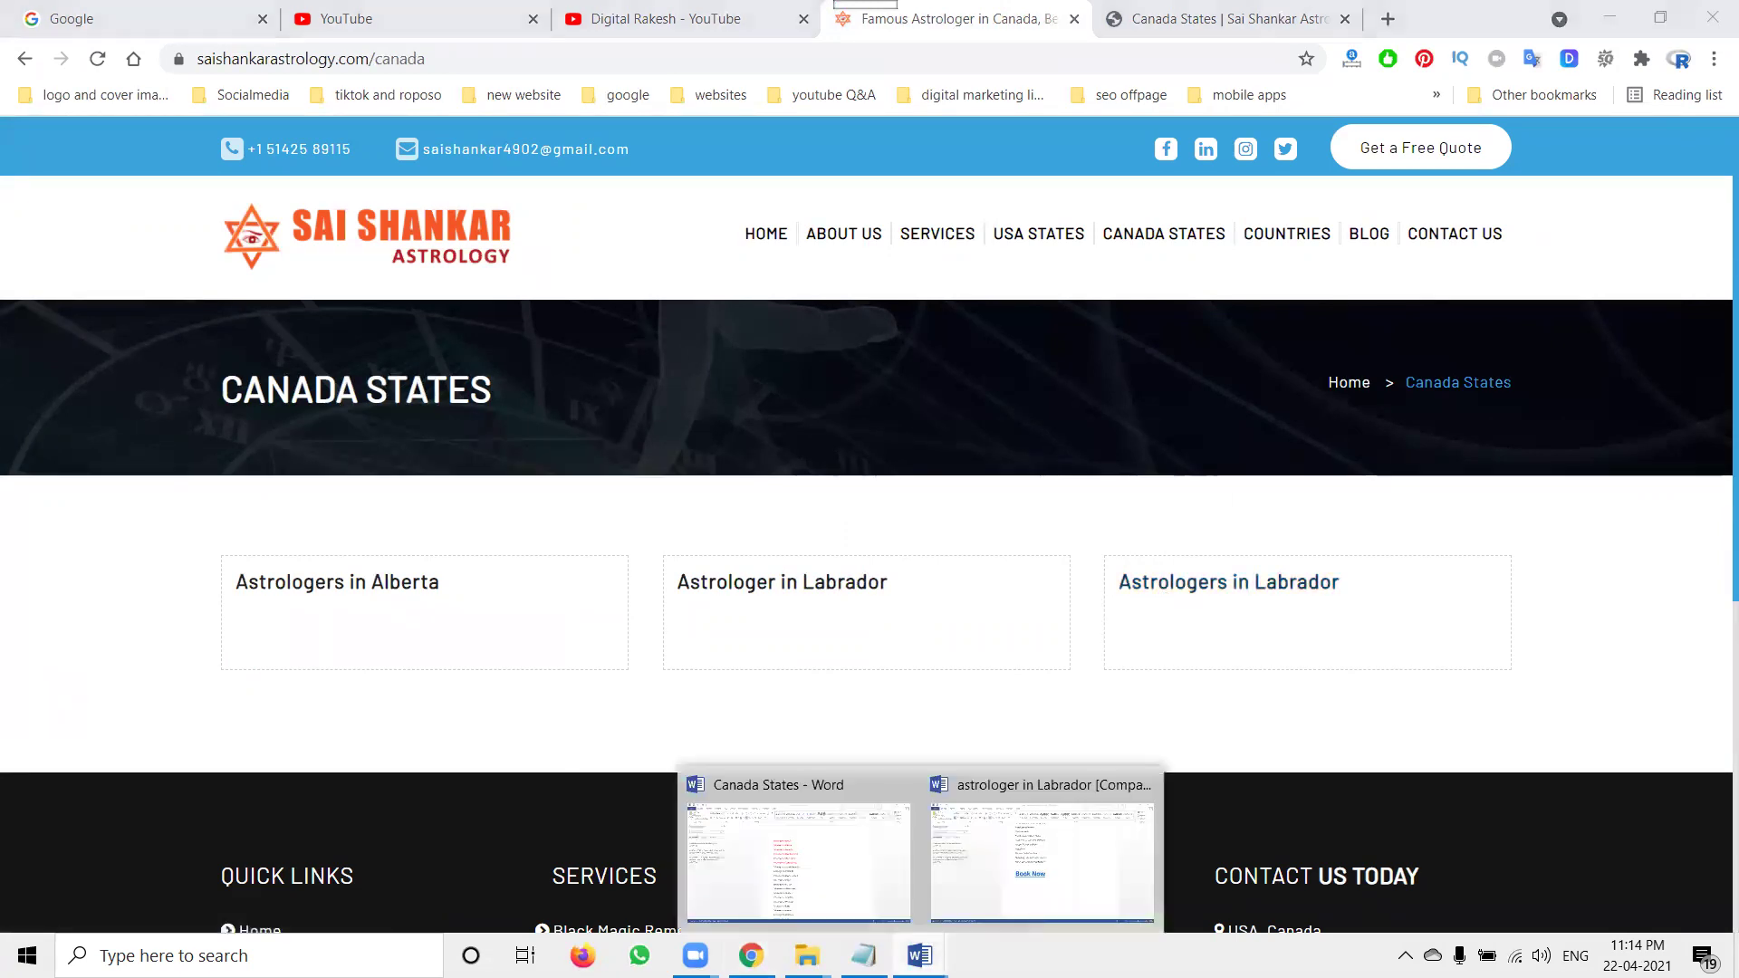
click(815, 842)
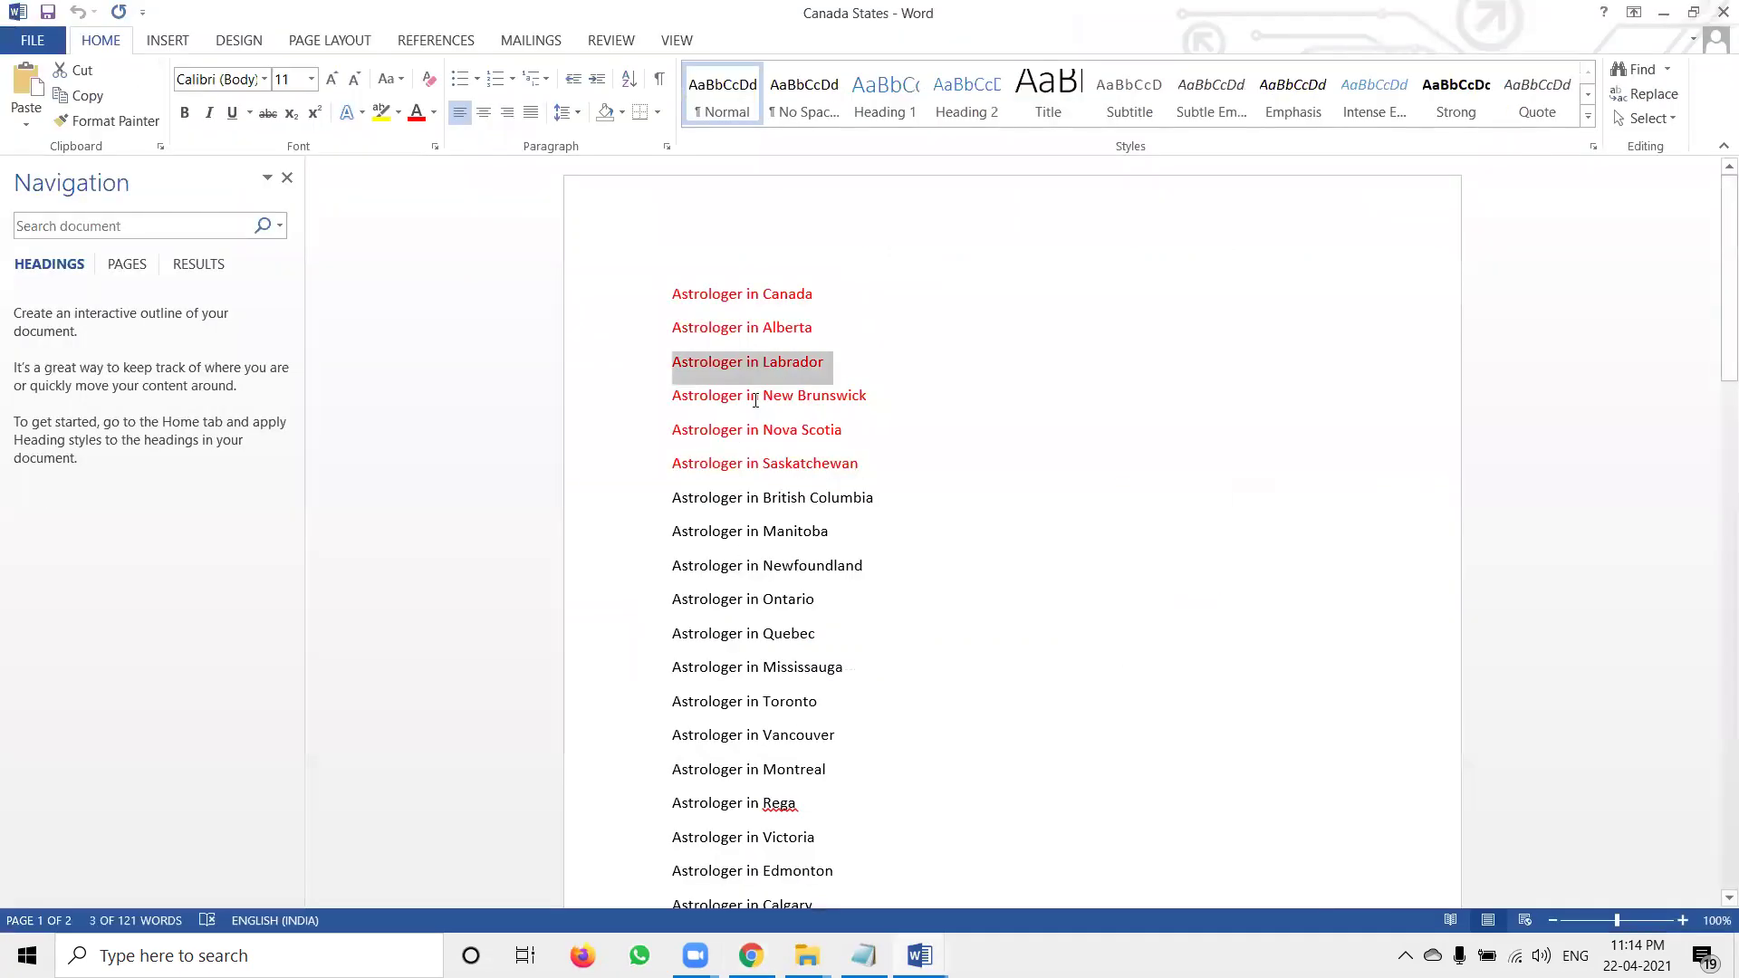
click(645, 401)
key(ctrl+c)
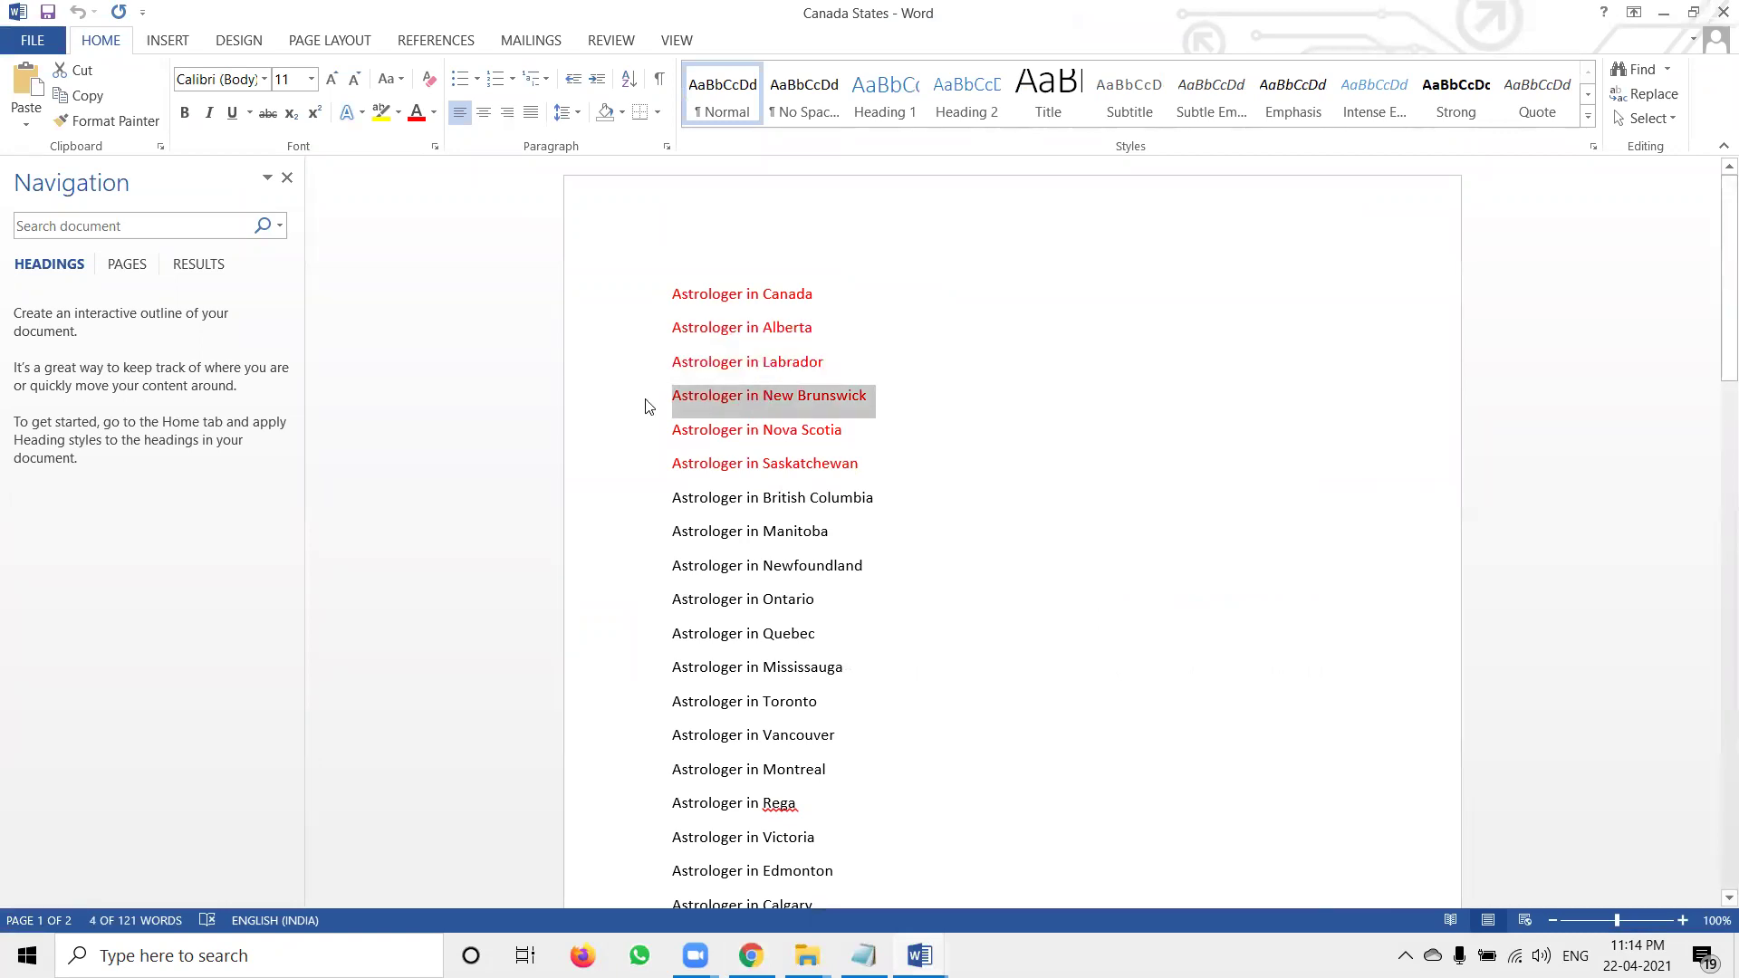
key(alt+Tab)
Open the Action menu for the second Labrador entry in the admin Canada States list
click(1223, 19)
click(1639, 351)
scroll(722, 636, down, 1)
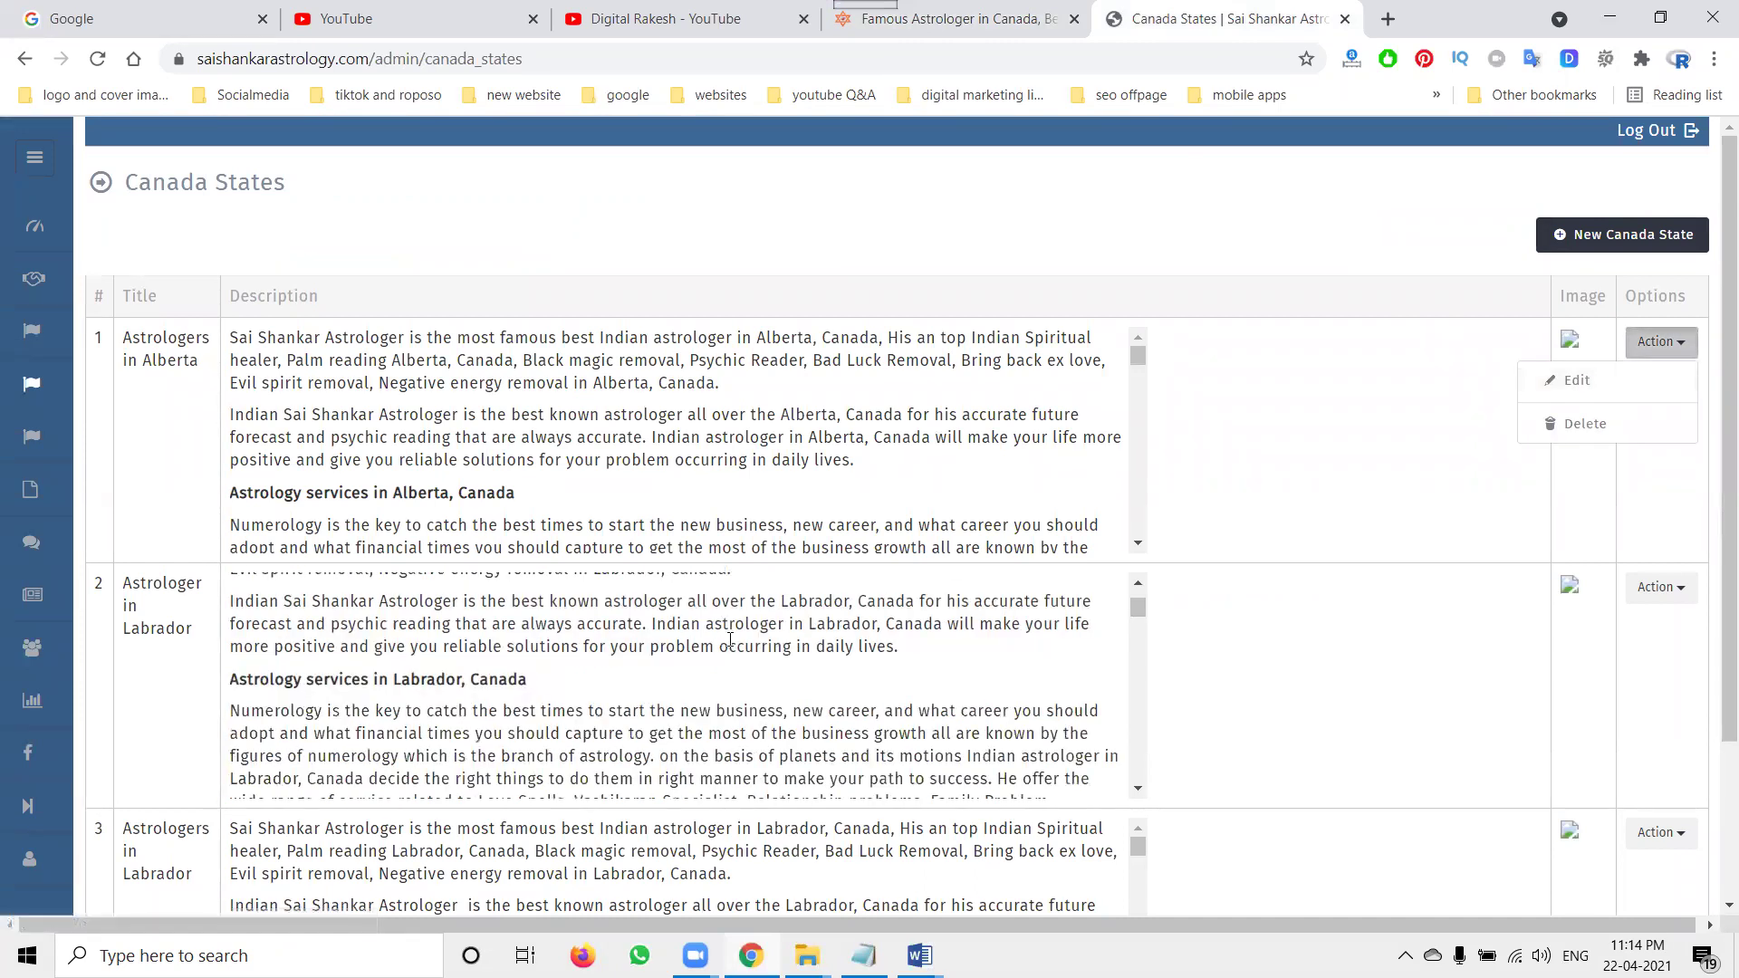
scroll(722, 637, down, 2)
click(1660, 832)
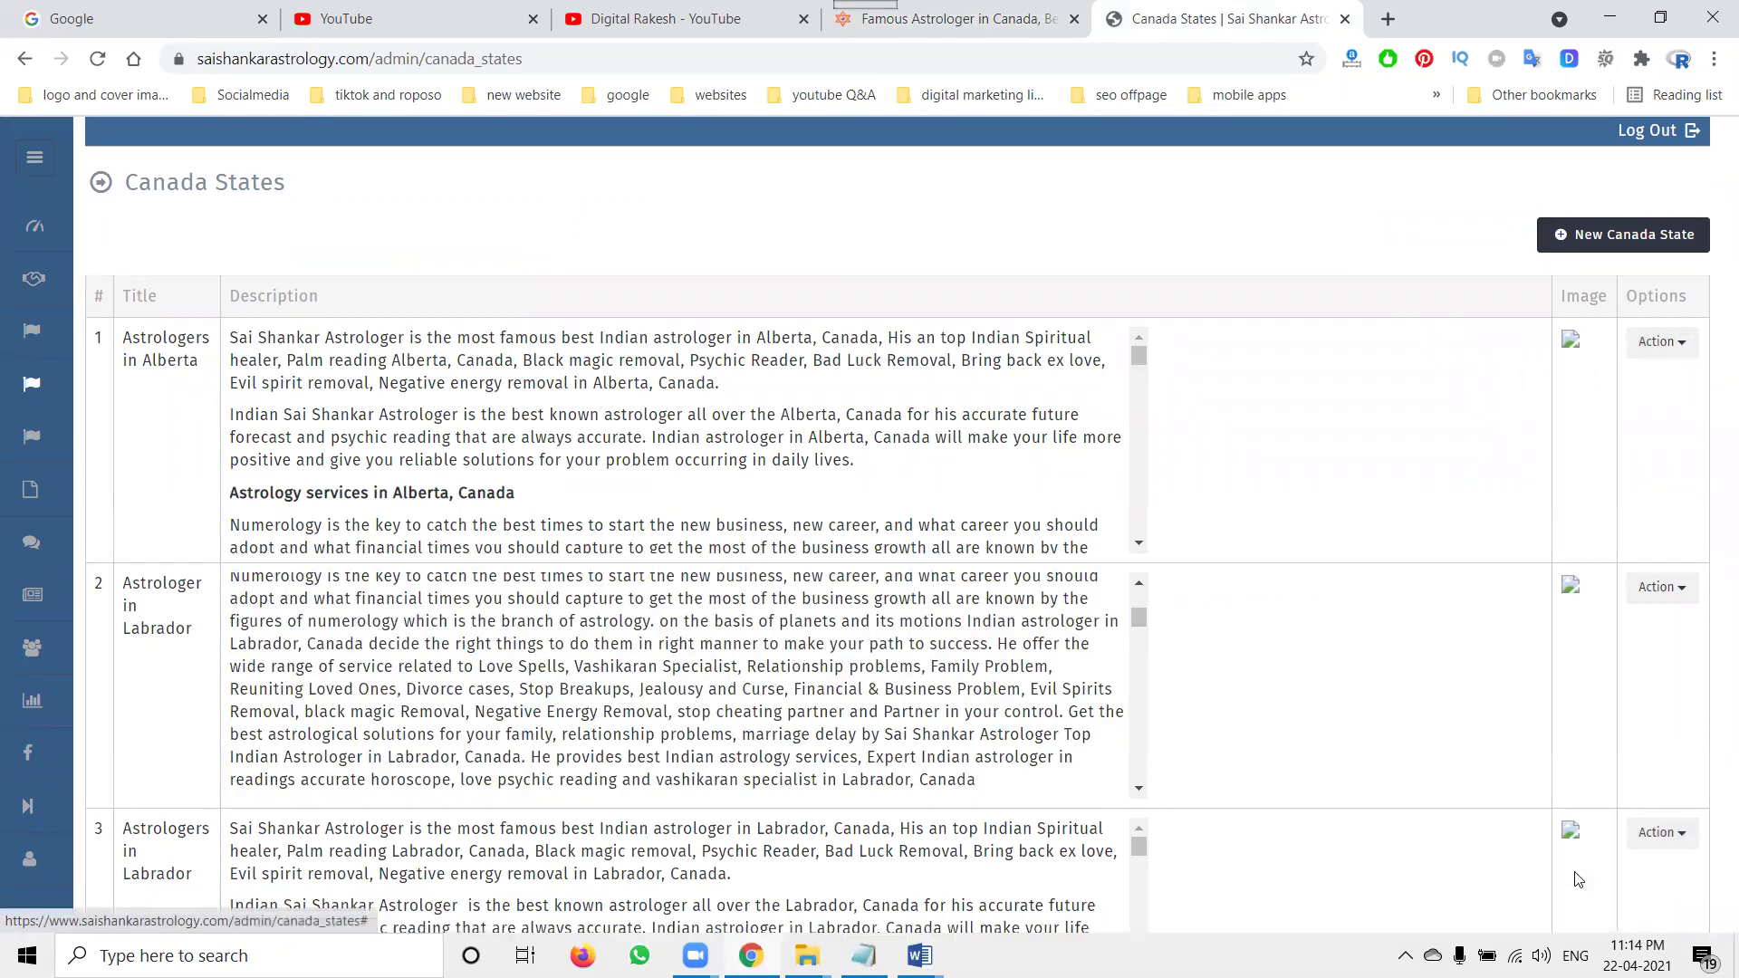
Edit the duplicate Labrador entry and retitle it 'Astrologer in New Brunswick'
click(1577, 872)
triple_click(802, 285)
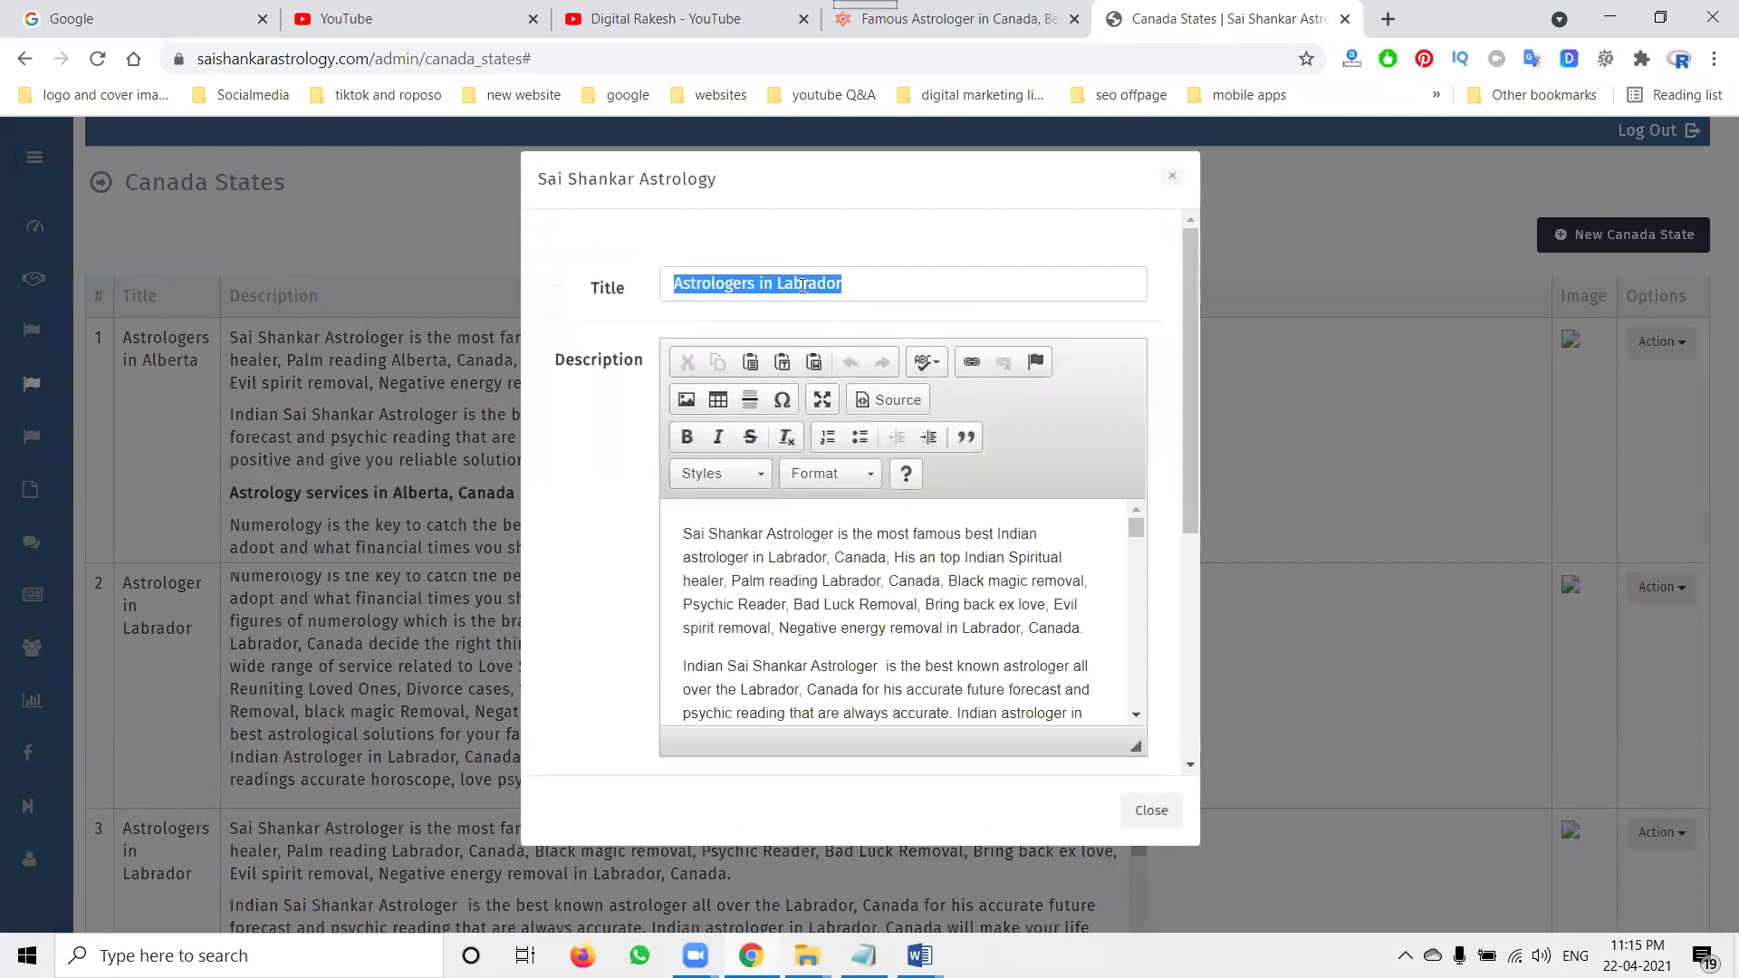
key(ctrl+v)
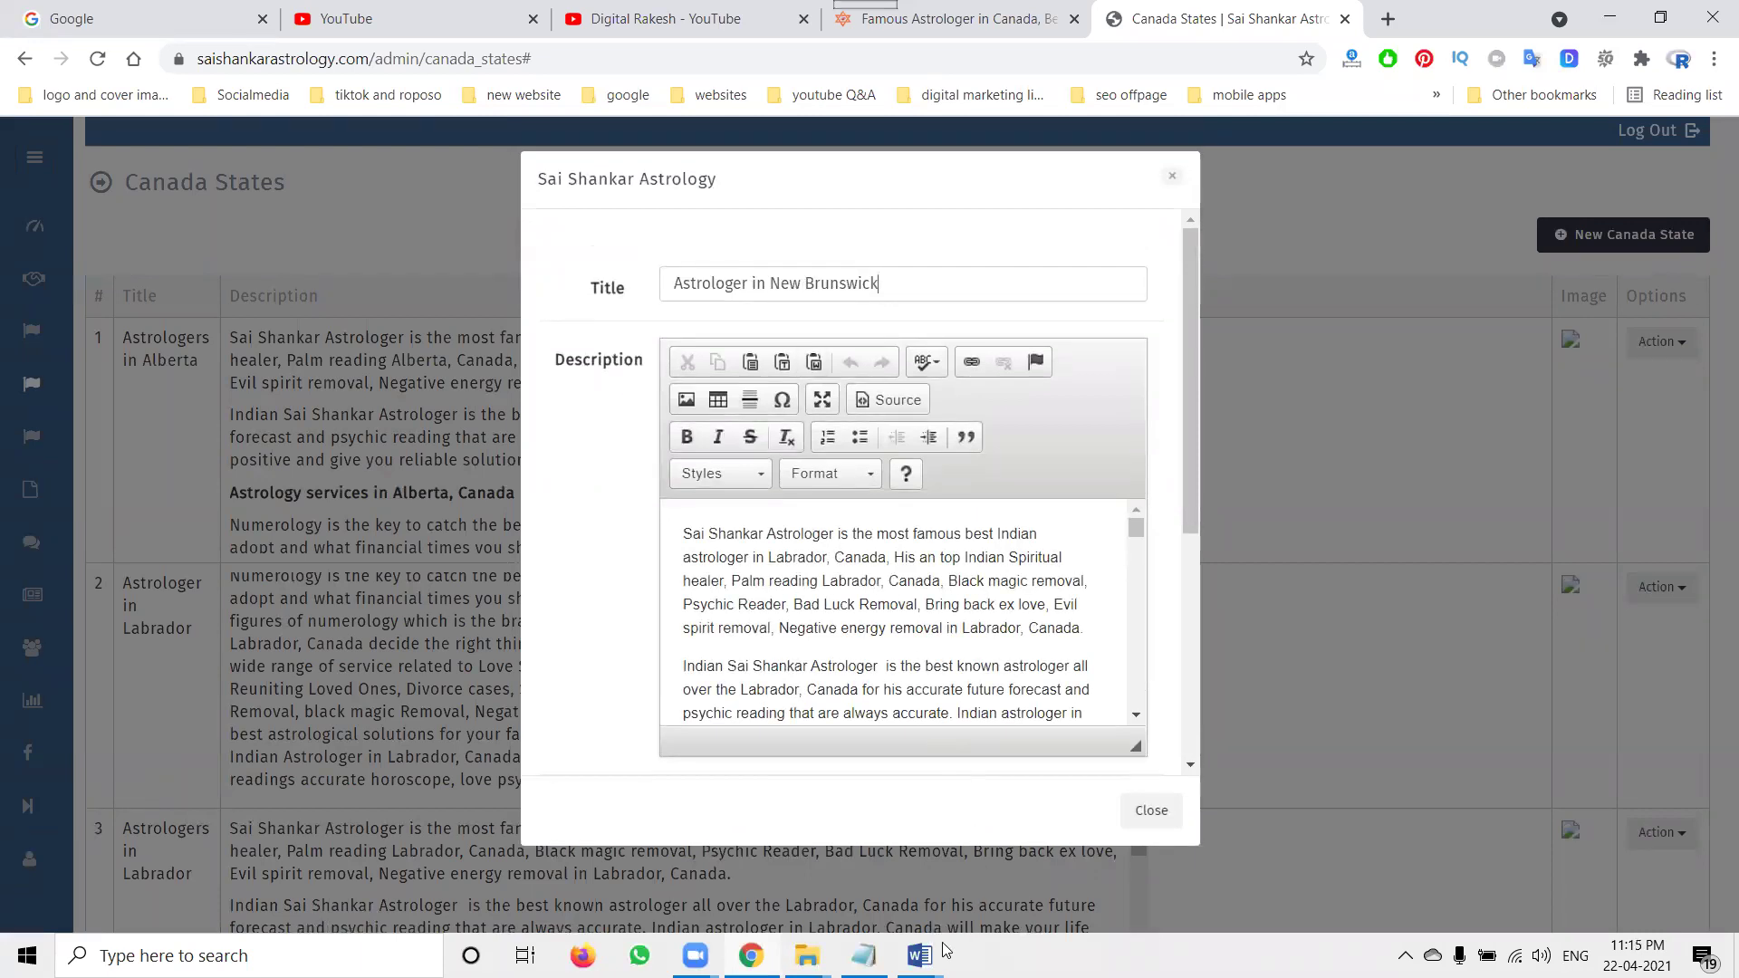
Open the New Brunswick Word document from the Canada States folder and select its title
mouse_move(919, 955)
click(1130, 786)
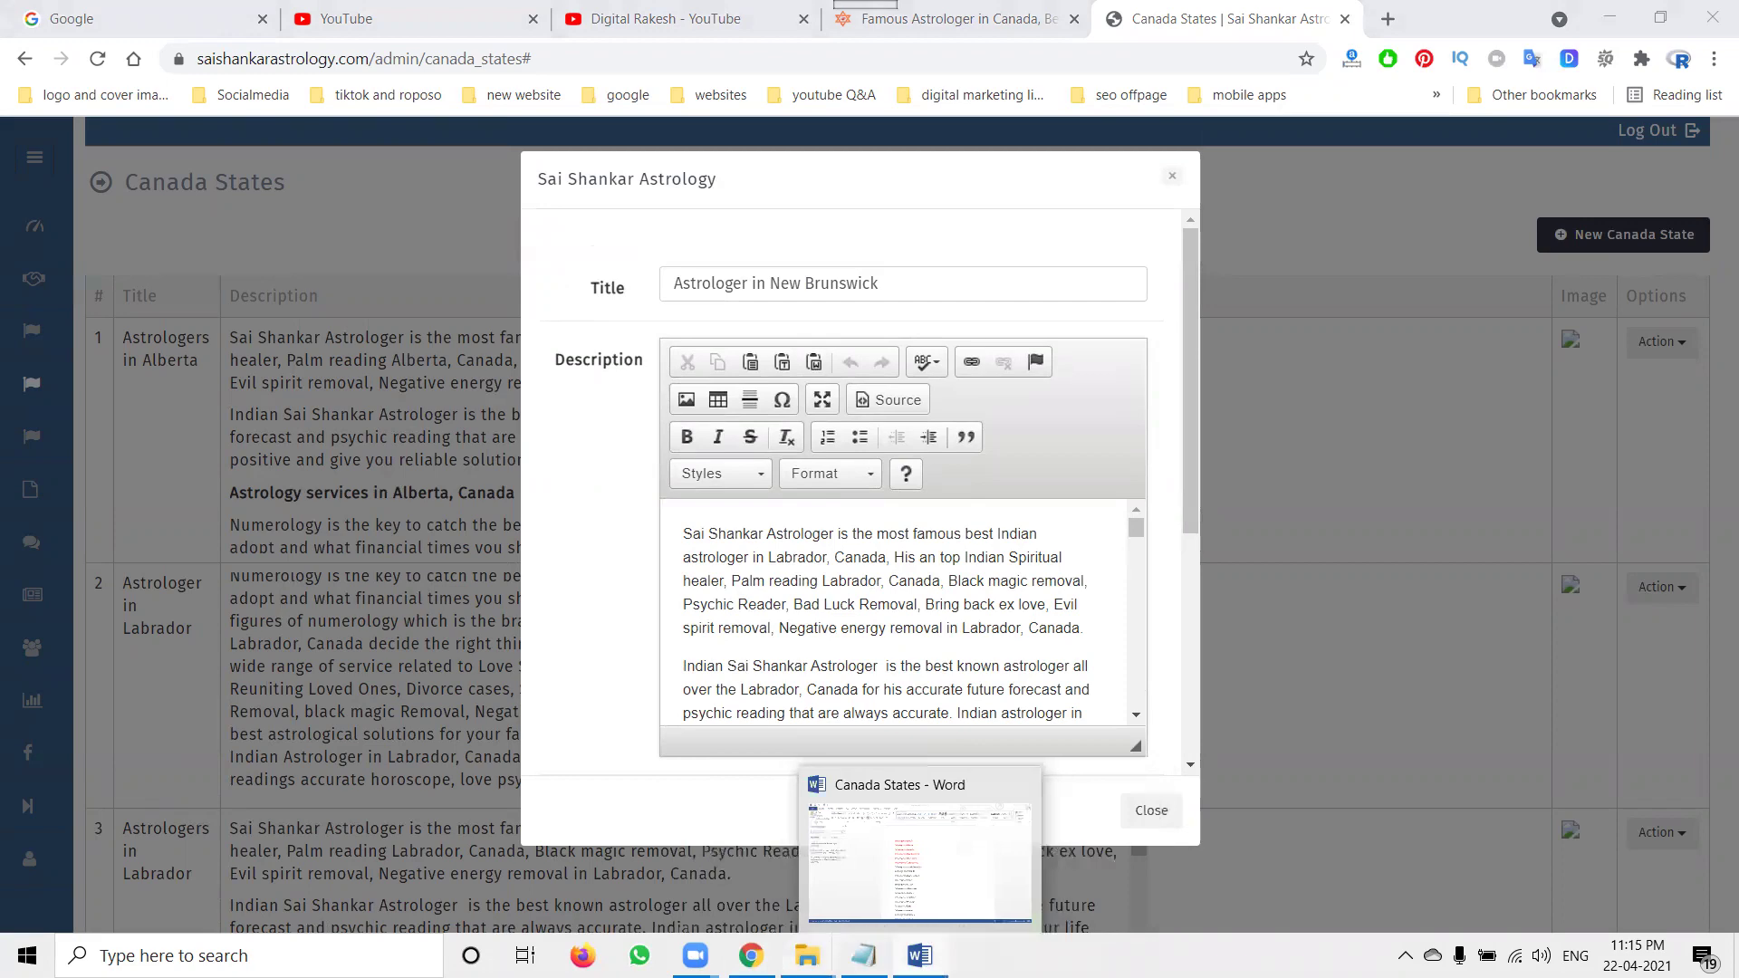
mouse_move(807, 955)
click(710, 846)
double_click(544, 279)
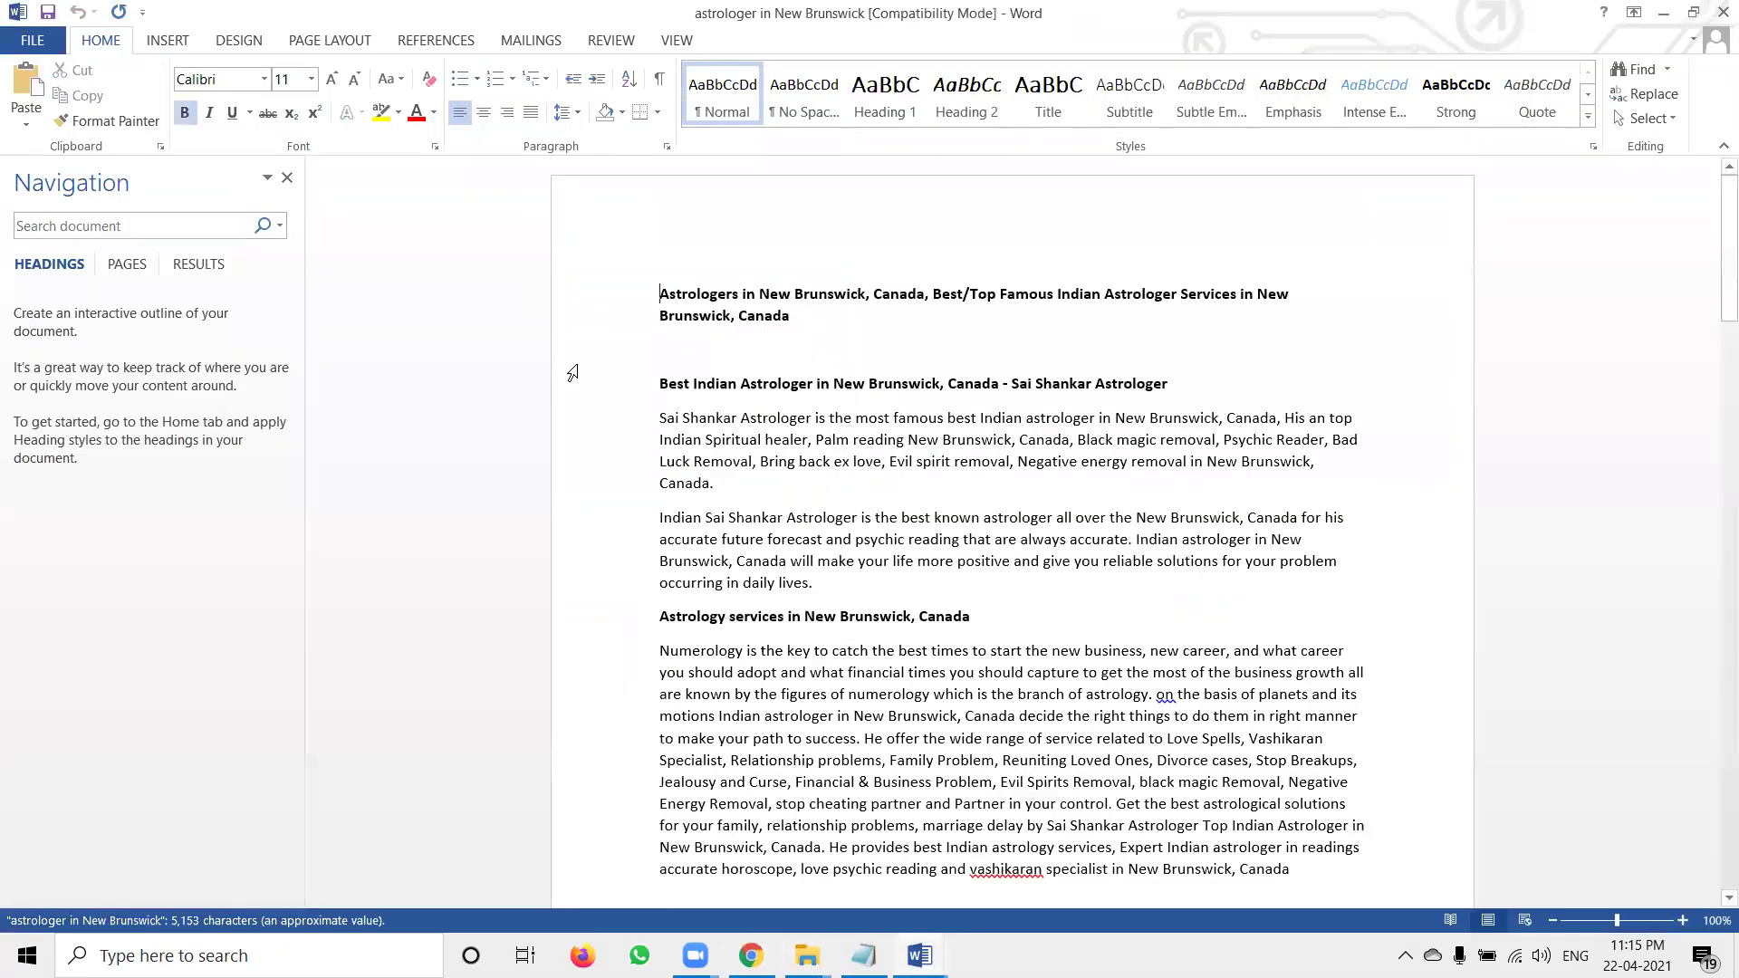
click(608, 387)
click(599, 303)
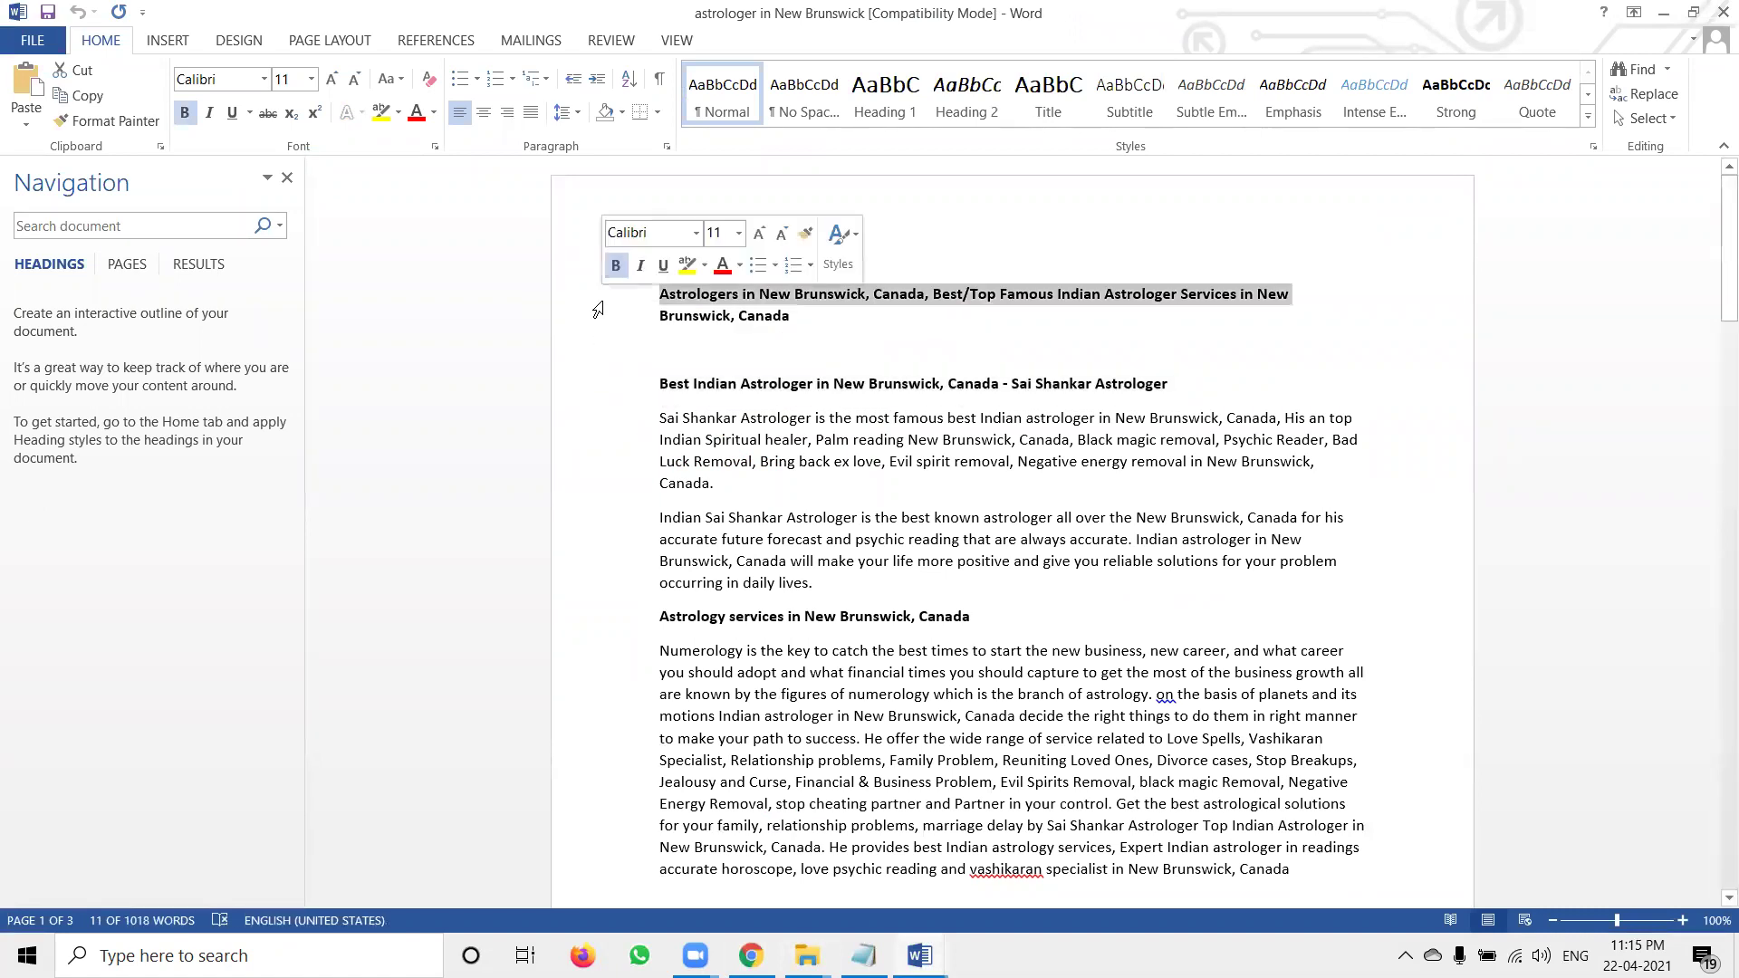
double_click(597, 310)
Replace the Seo Title with the New Brunswick title
key(alt+Tab)
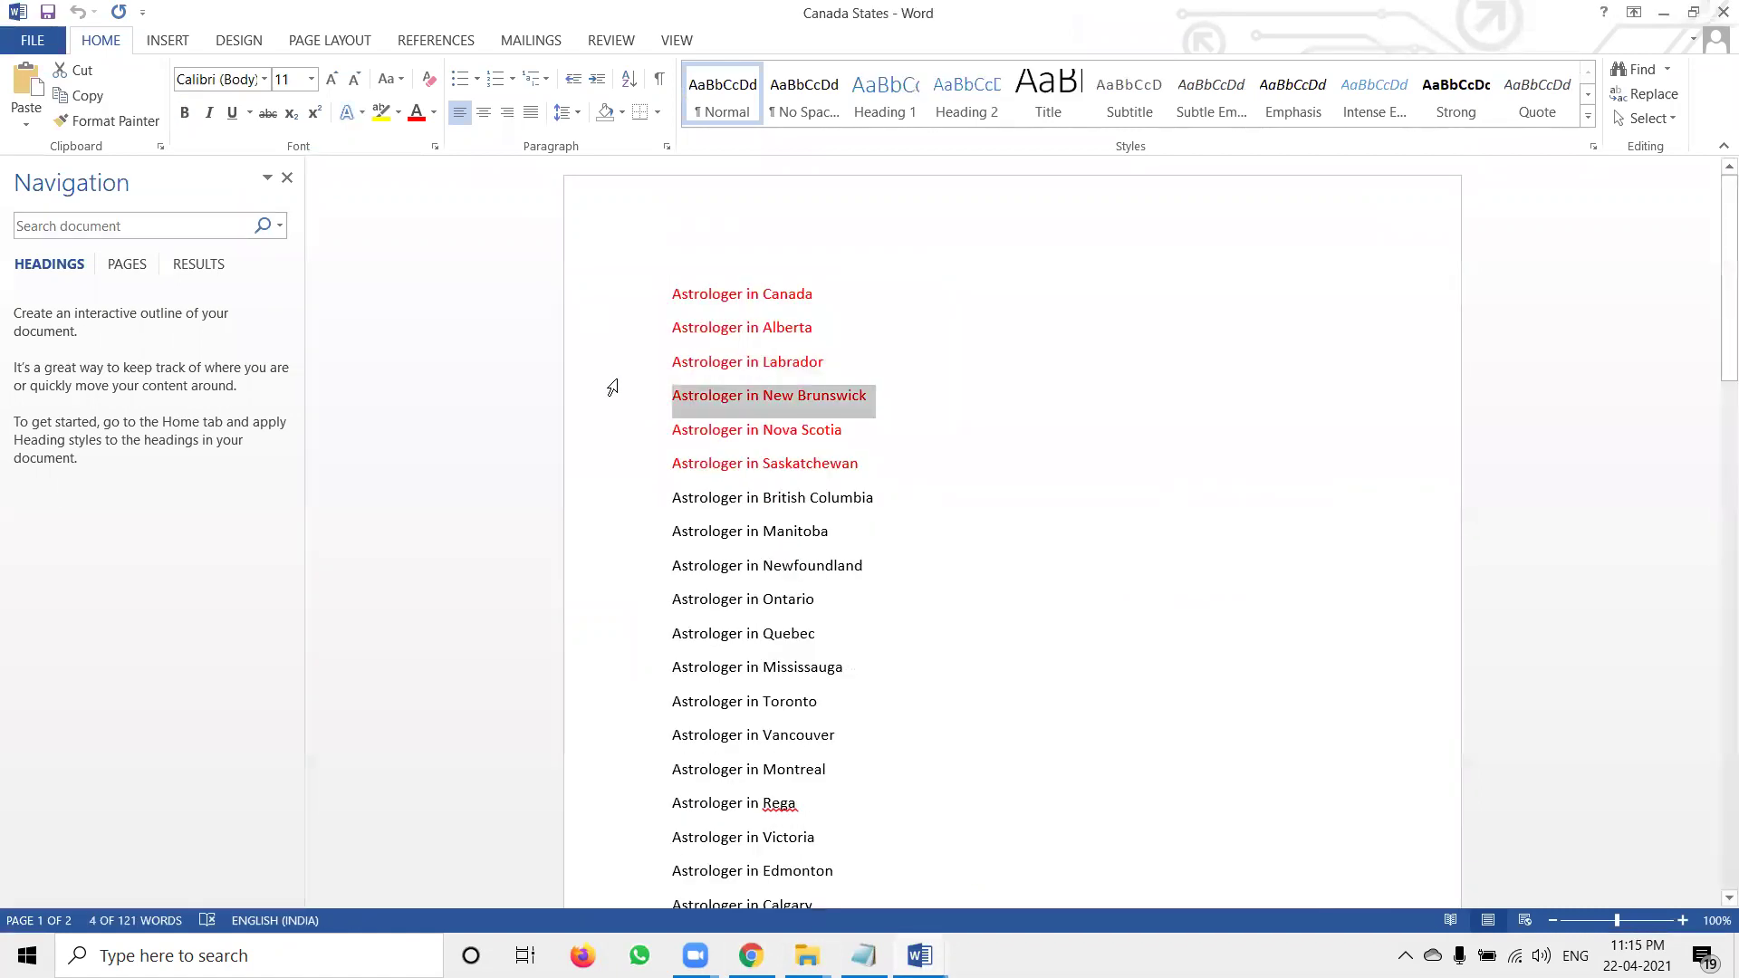
key(alt+Tab)
key(Tab)
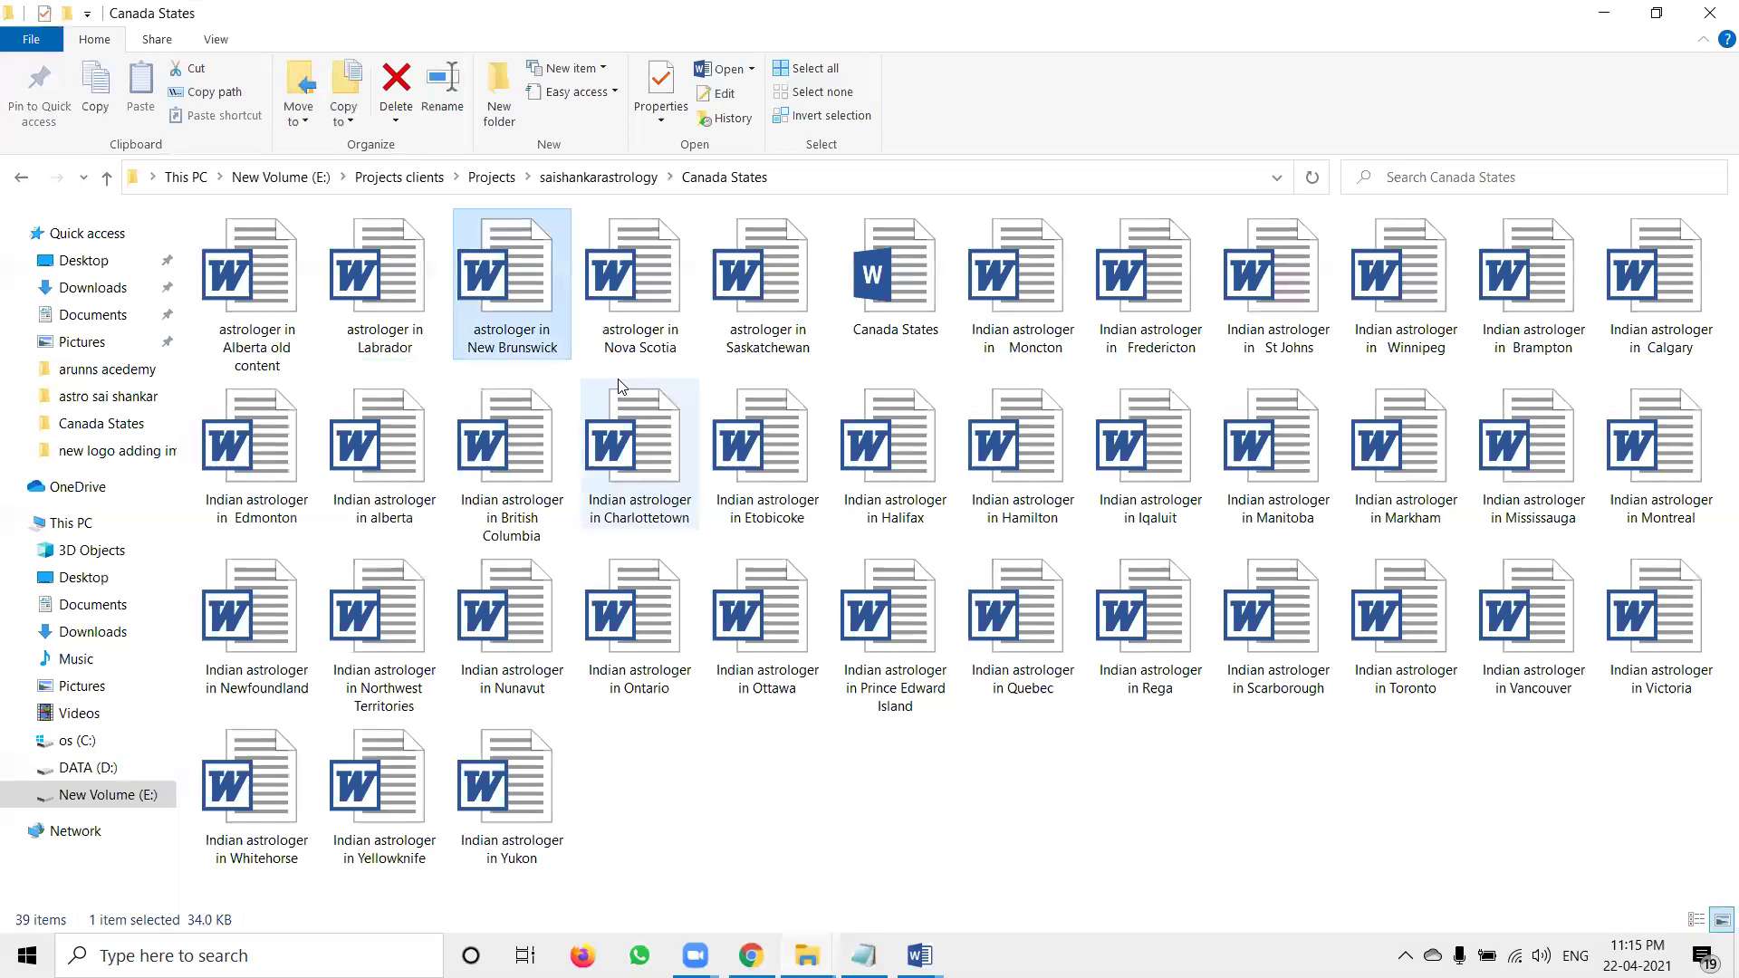
key(alt+Tab)
key(Tab)
key(Tab)
scroll(630, 590, down, 3)
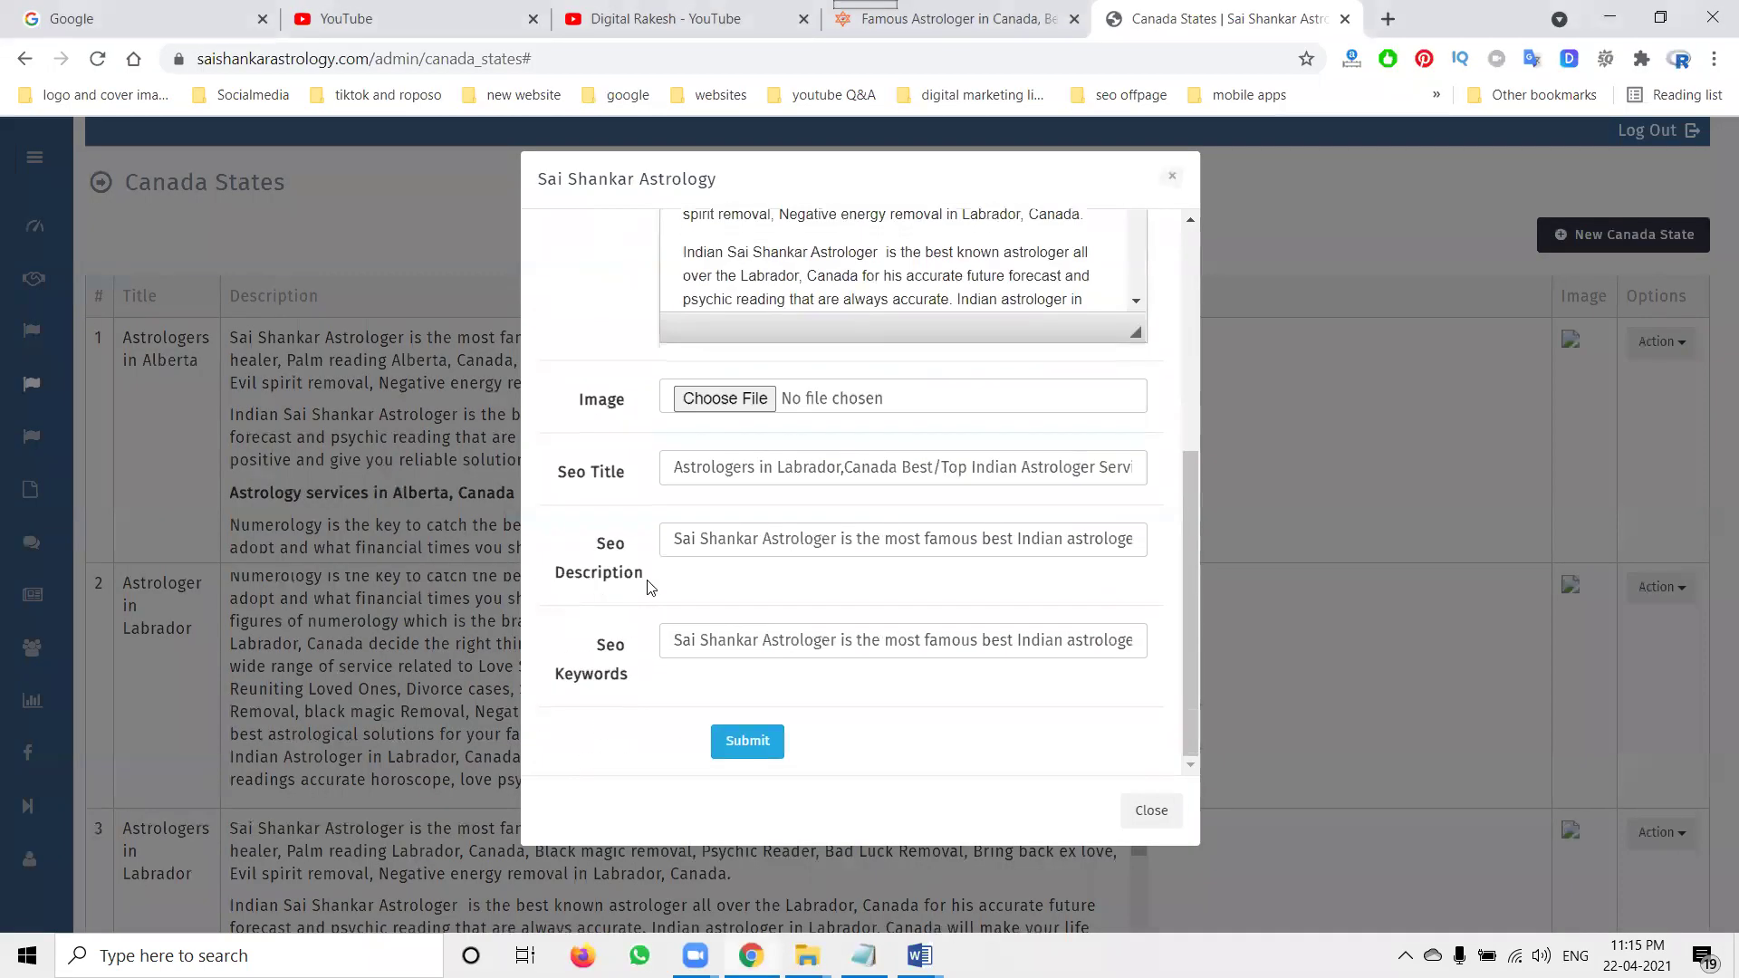
triple_click(741, 452)
key(ctrl+v)
Replace Seo Description and Seo Keywords with the document's first Sai Shankar Astrologer paragraph
key(alt+Tab)
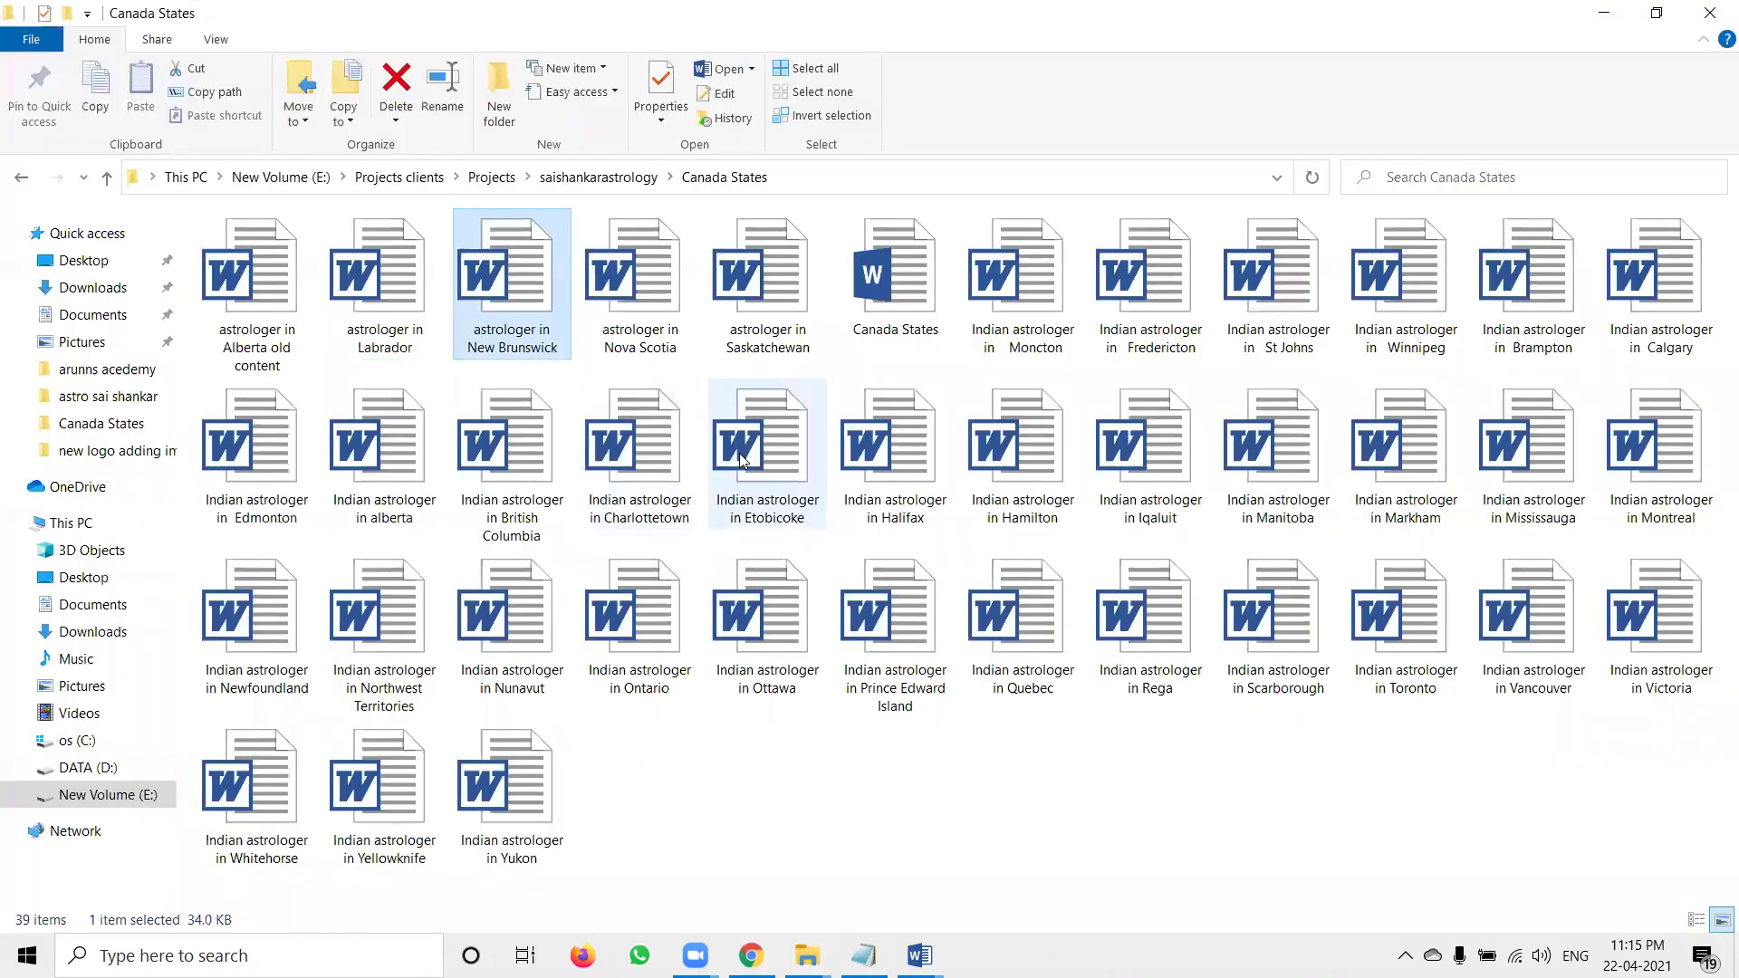
key(alt+Tab)
key(alt+Tab)
key(alt+Tab)
key(alt+Tab)
triple_click(605, 447)
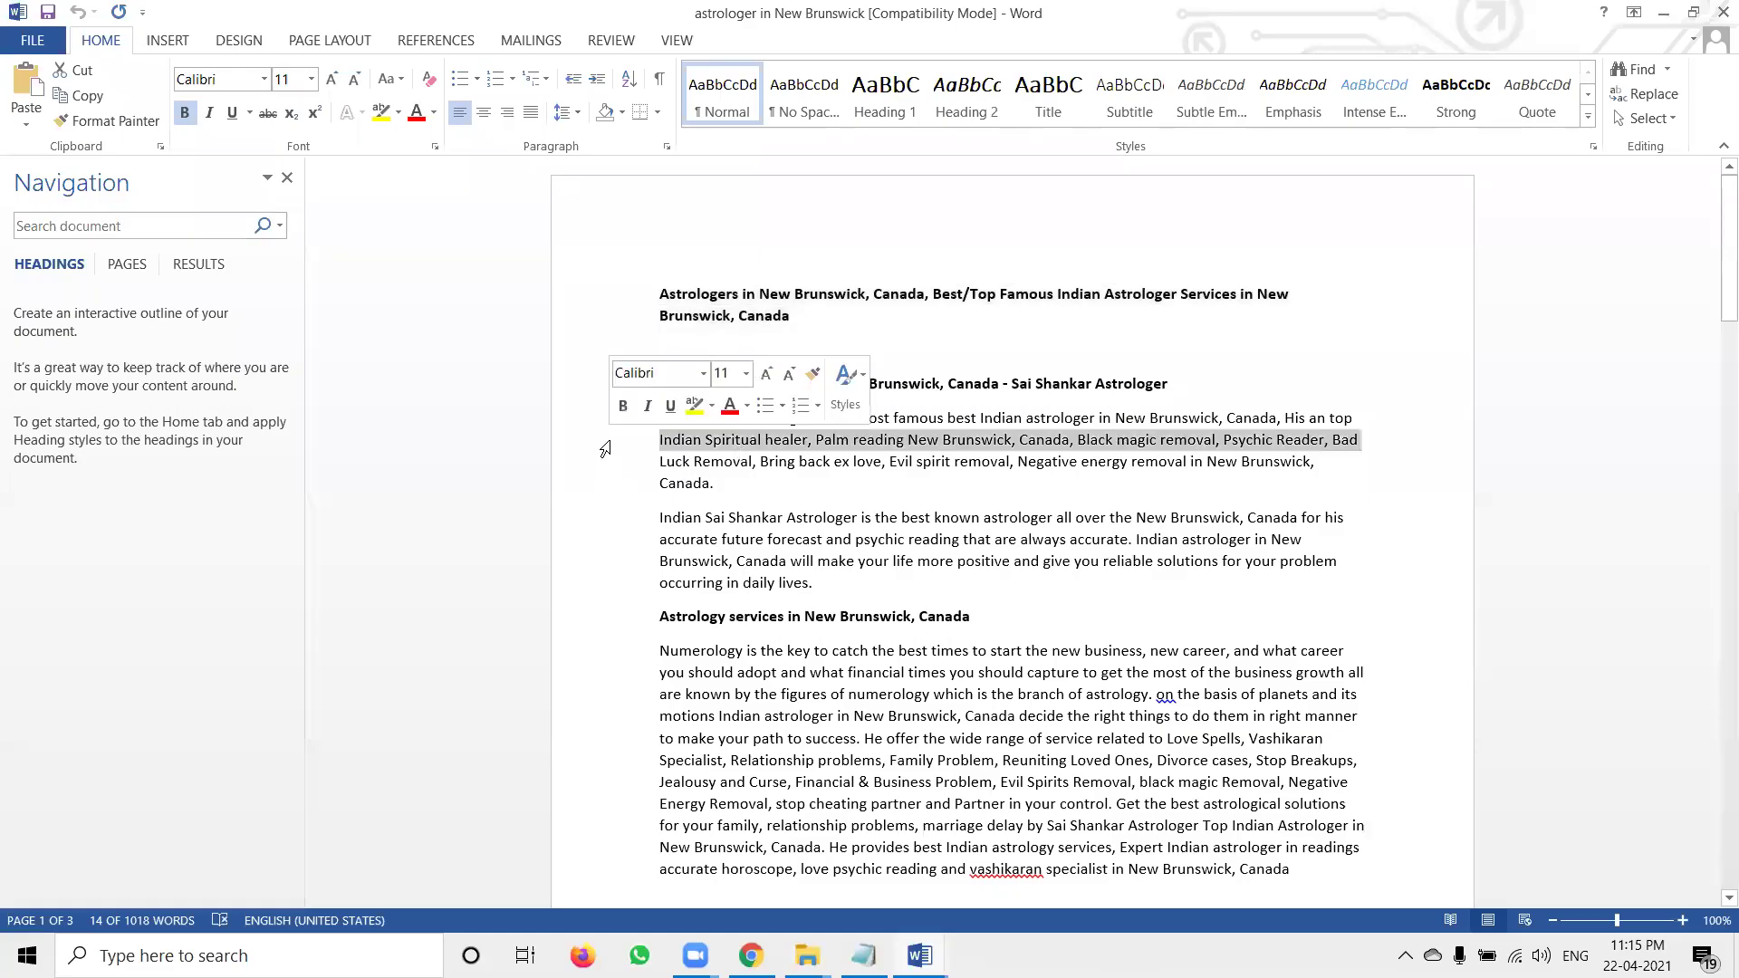
double_click(605, 446)
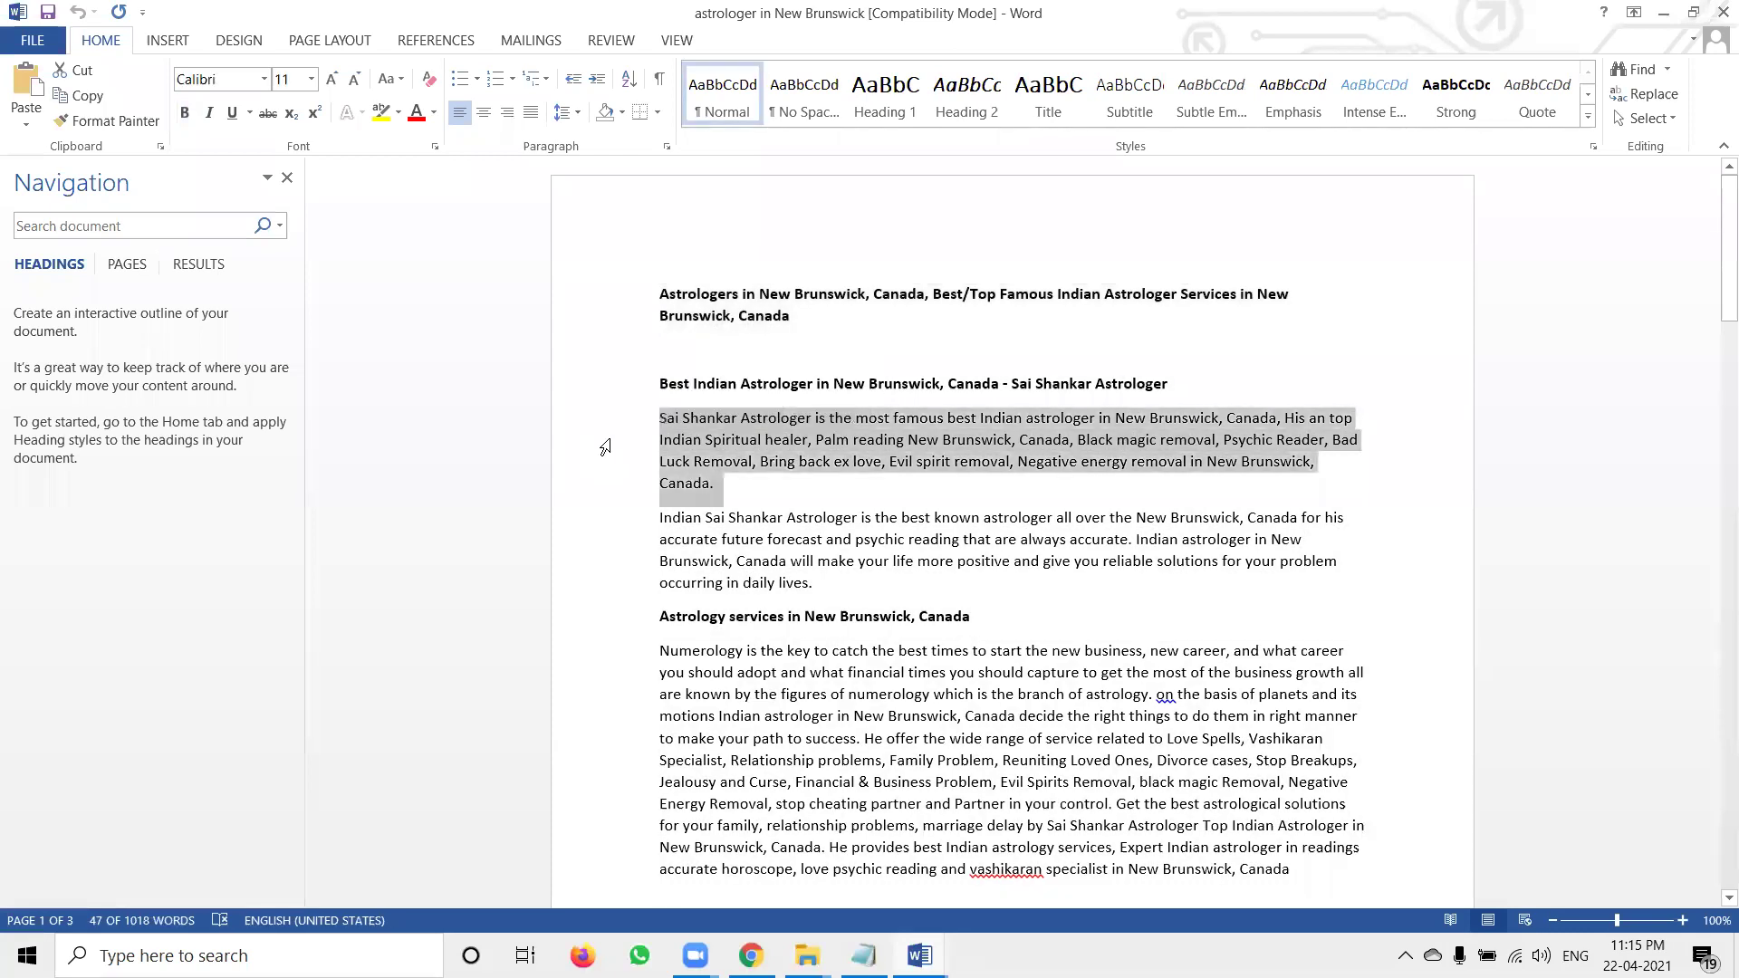
key(alt+Tab)
double_click(750, 540)
key(ctrl+a)
key(ctrl+v)
click(738, 639)
key(ctrl+a)
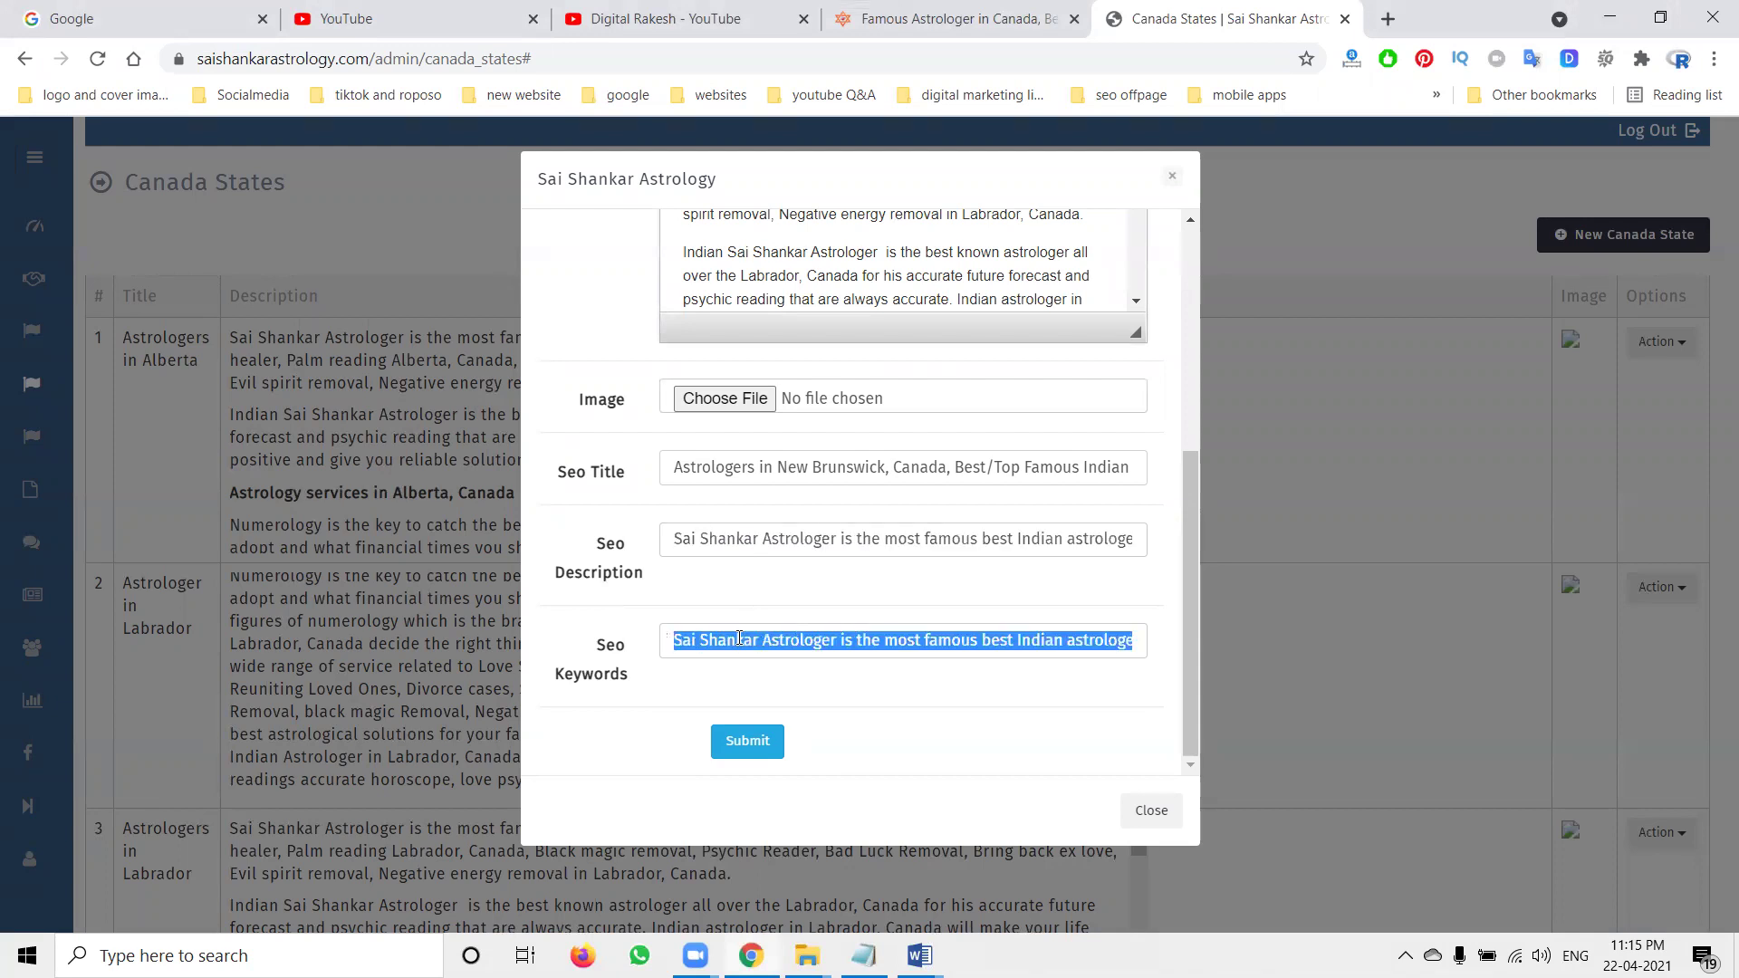
key(ctrl+v)
Replace the description with the New Brunswick page body copied from Word
key(alt+Tab)
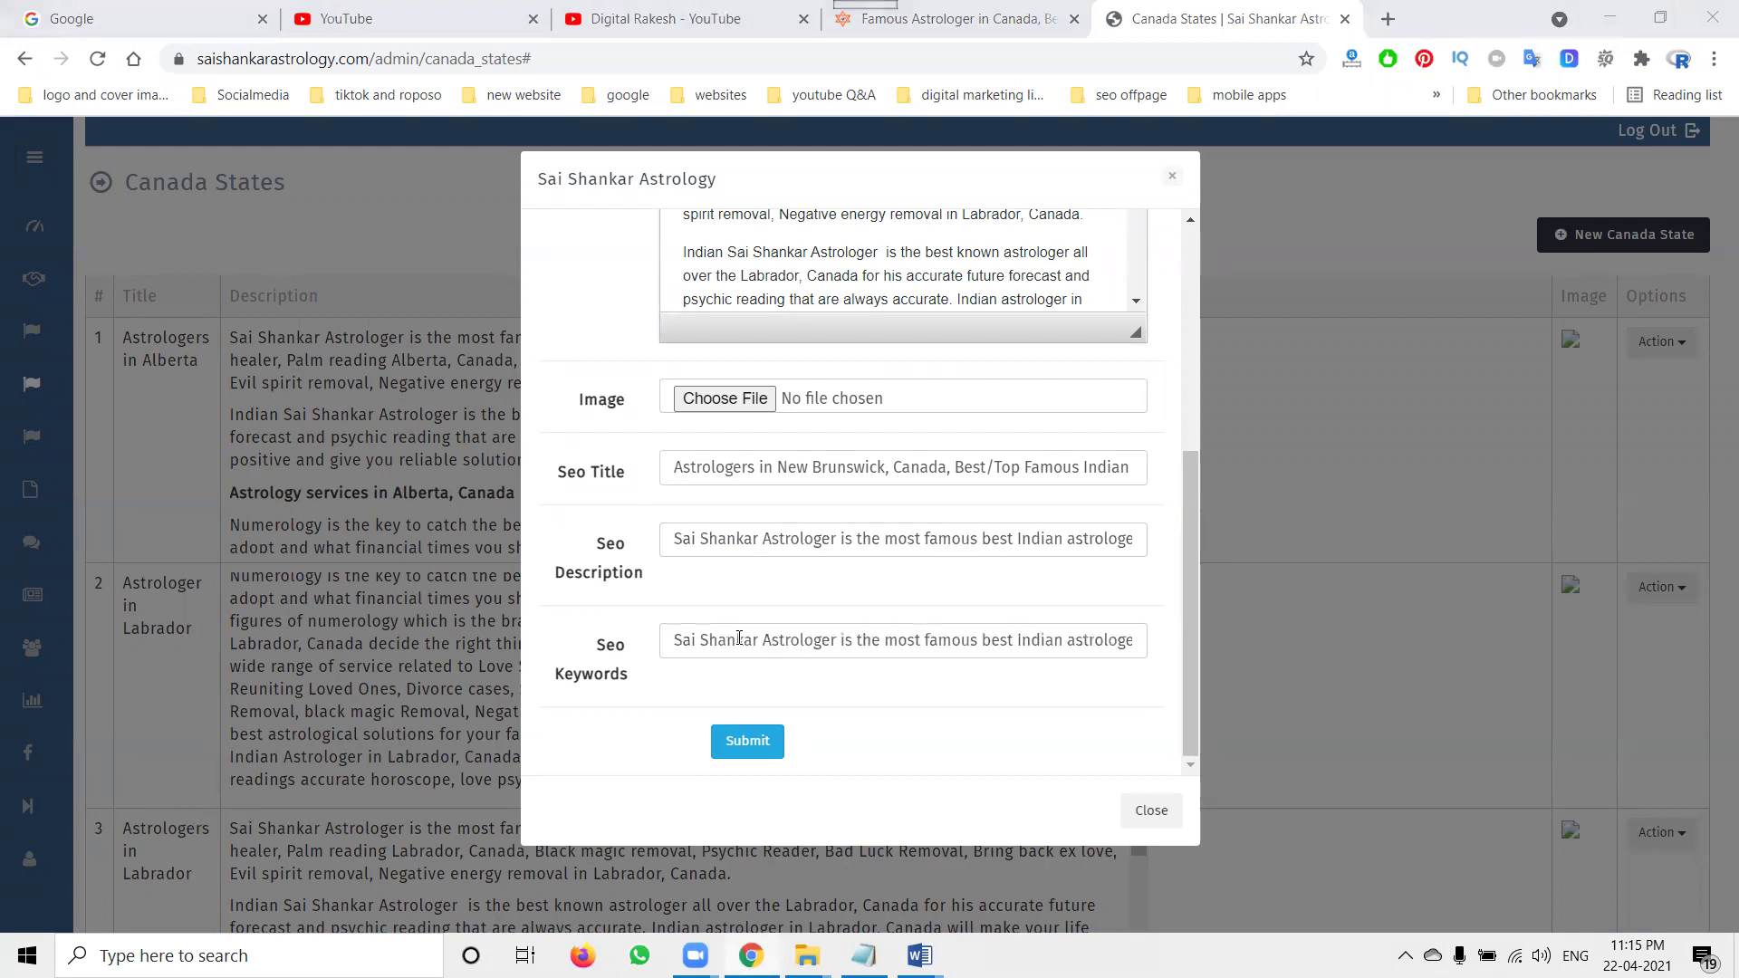
drag(620, 389, 654, 693)
key(ctrl+c)
key(alt+Tab)
key(ctrl+a)
key(ctrl+v)
Submit the edited entry and reload the public Canada States page
click(743, 741)
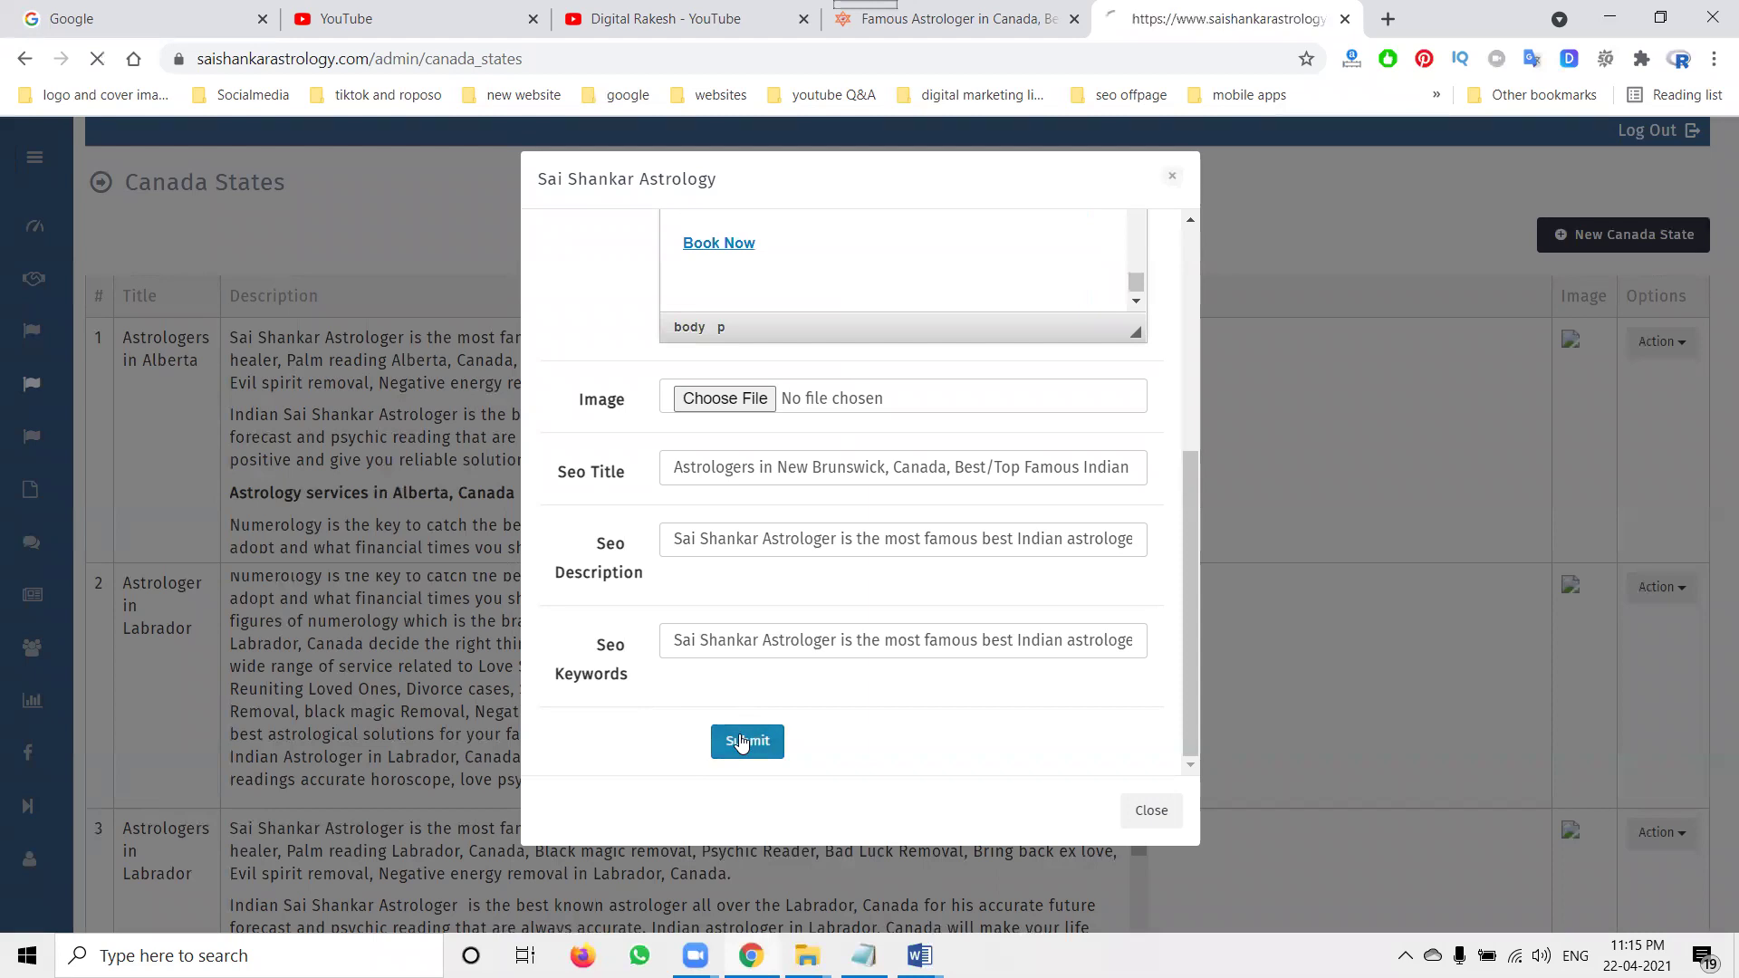
click(950, 18)
click(97, 58)
Open the live Astrologer in New Brunswick page and inspect its title in the Ctrl+U source
click(1232, 588)
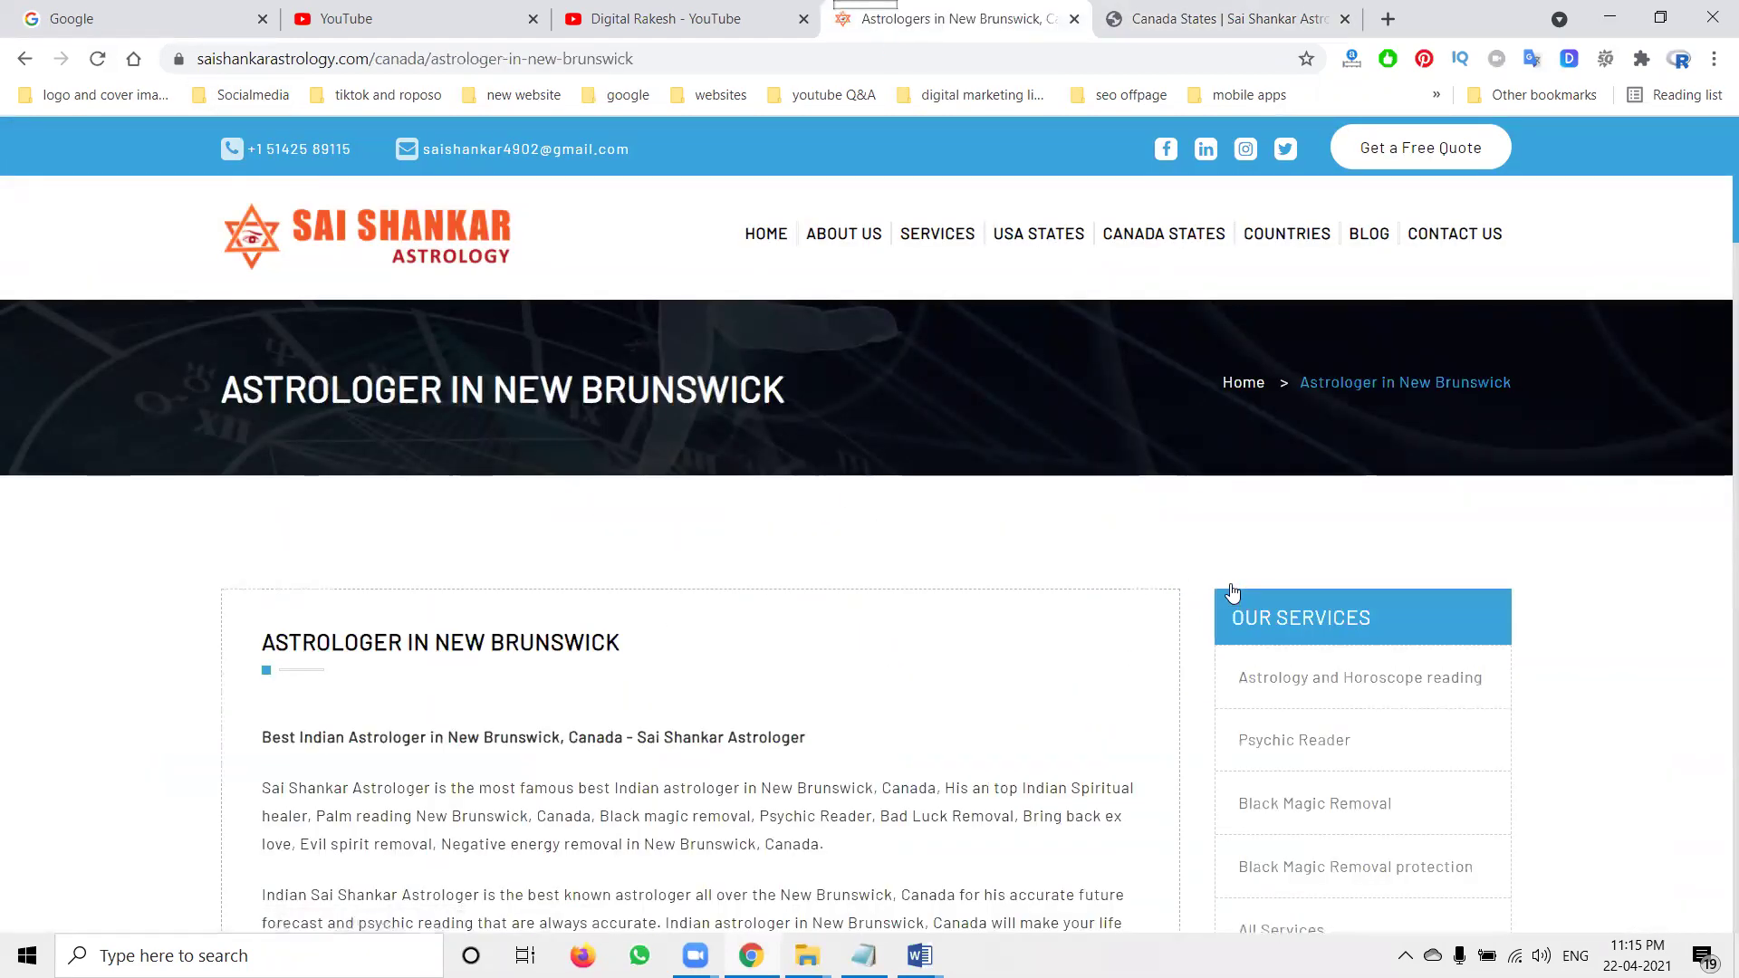
key(ctrl+u)
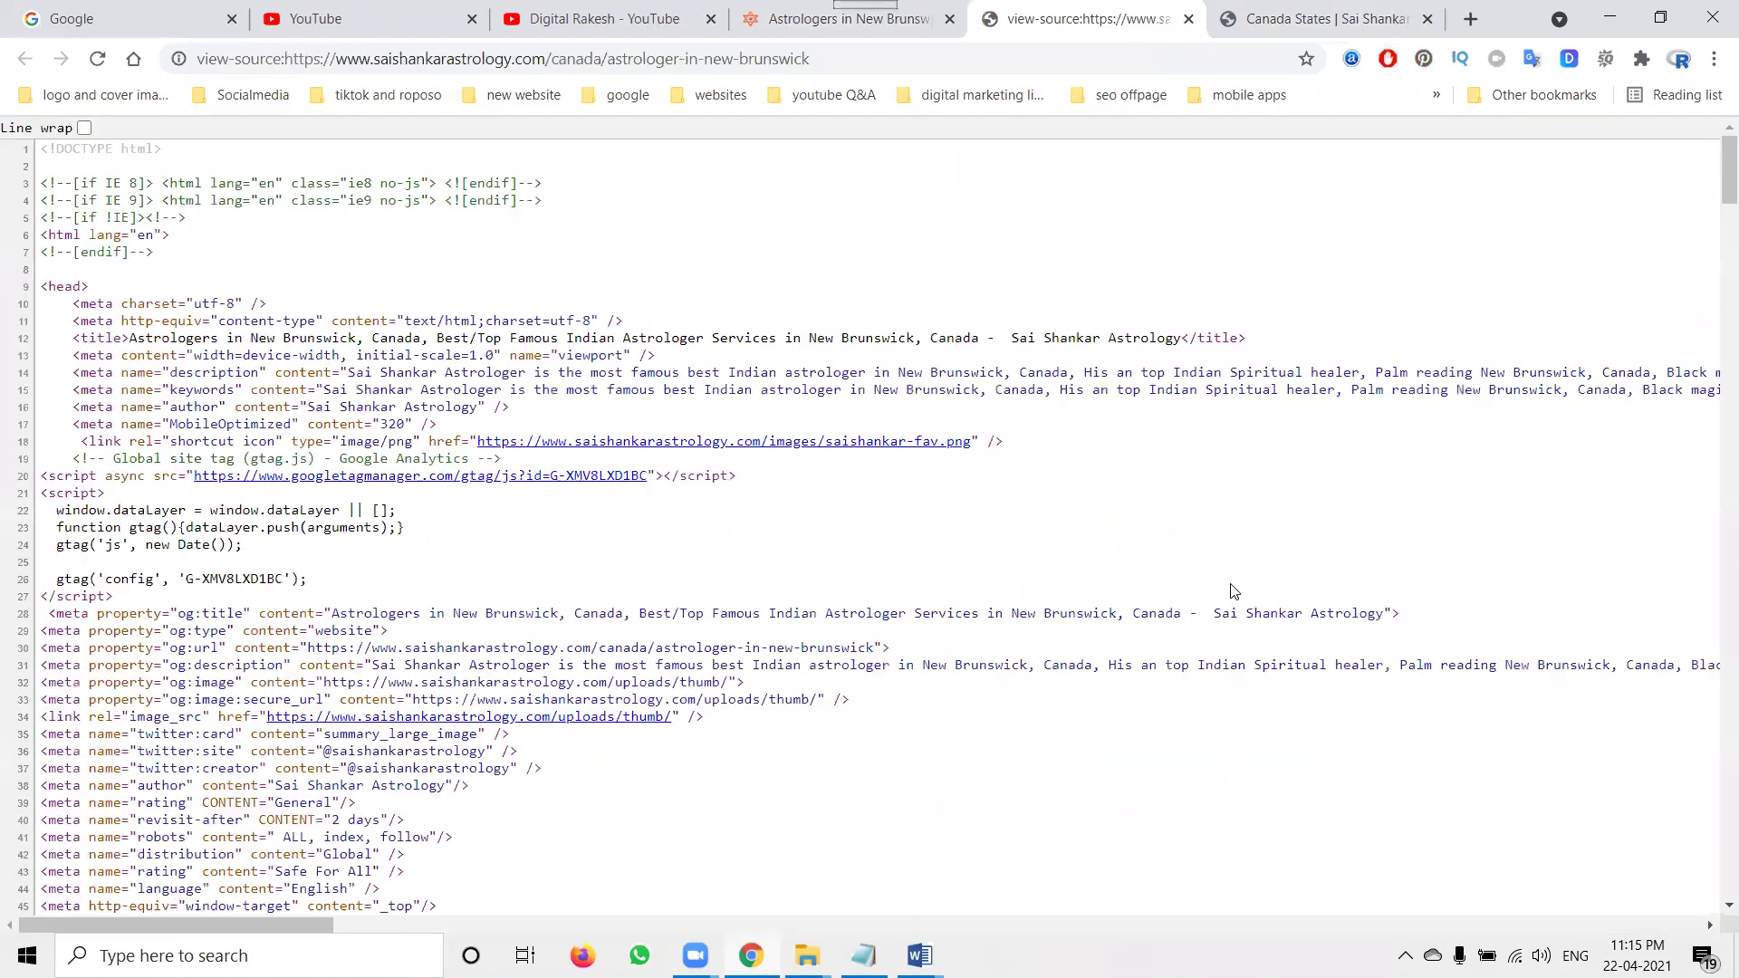
drag(131, 340, 976, 334)
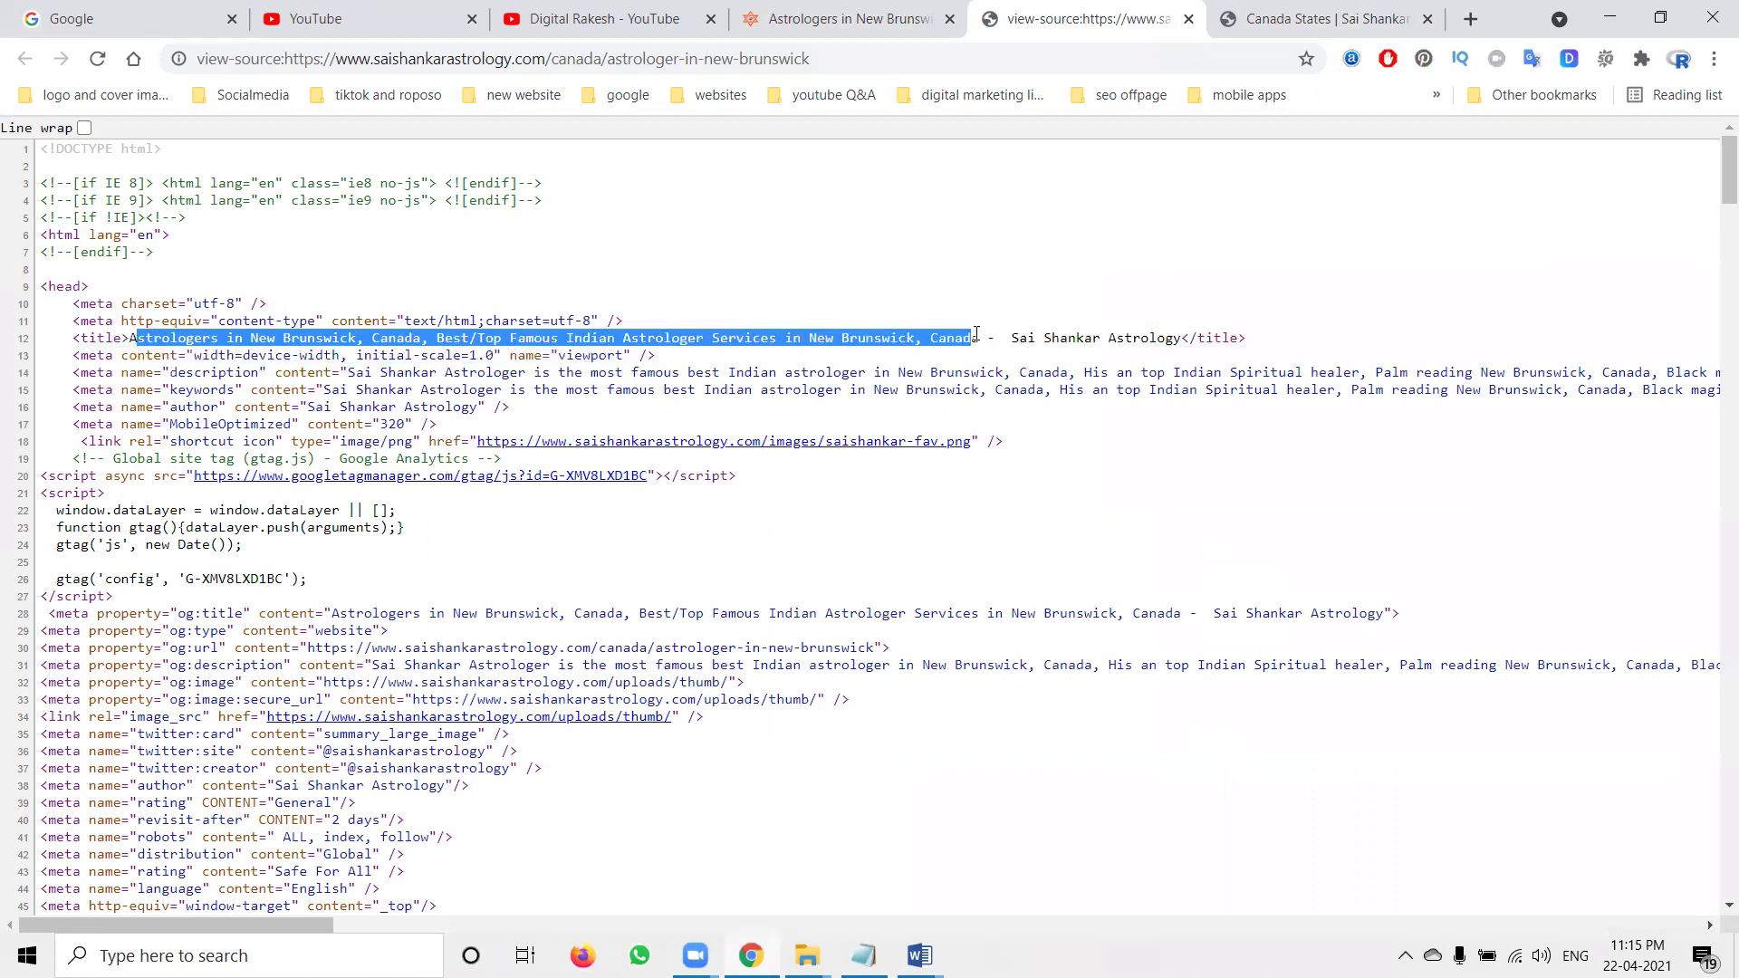
click(976, 334)
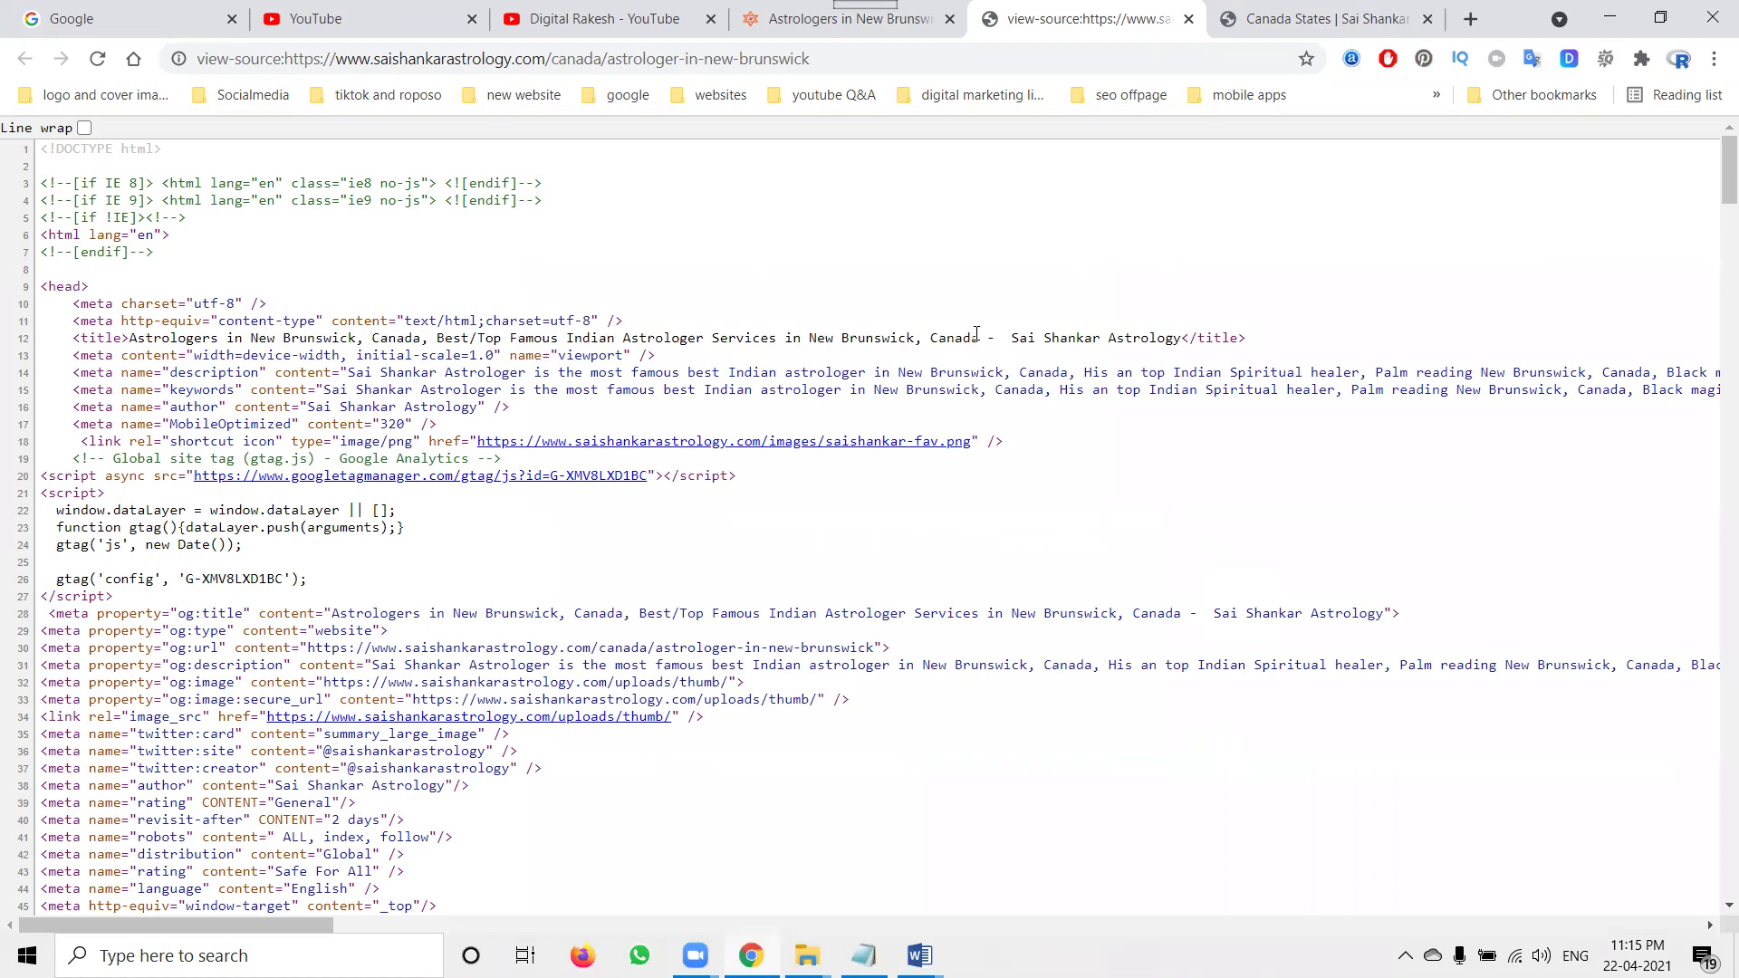
Return to the admin Canada States list
click(803, 19)
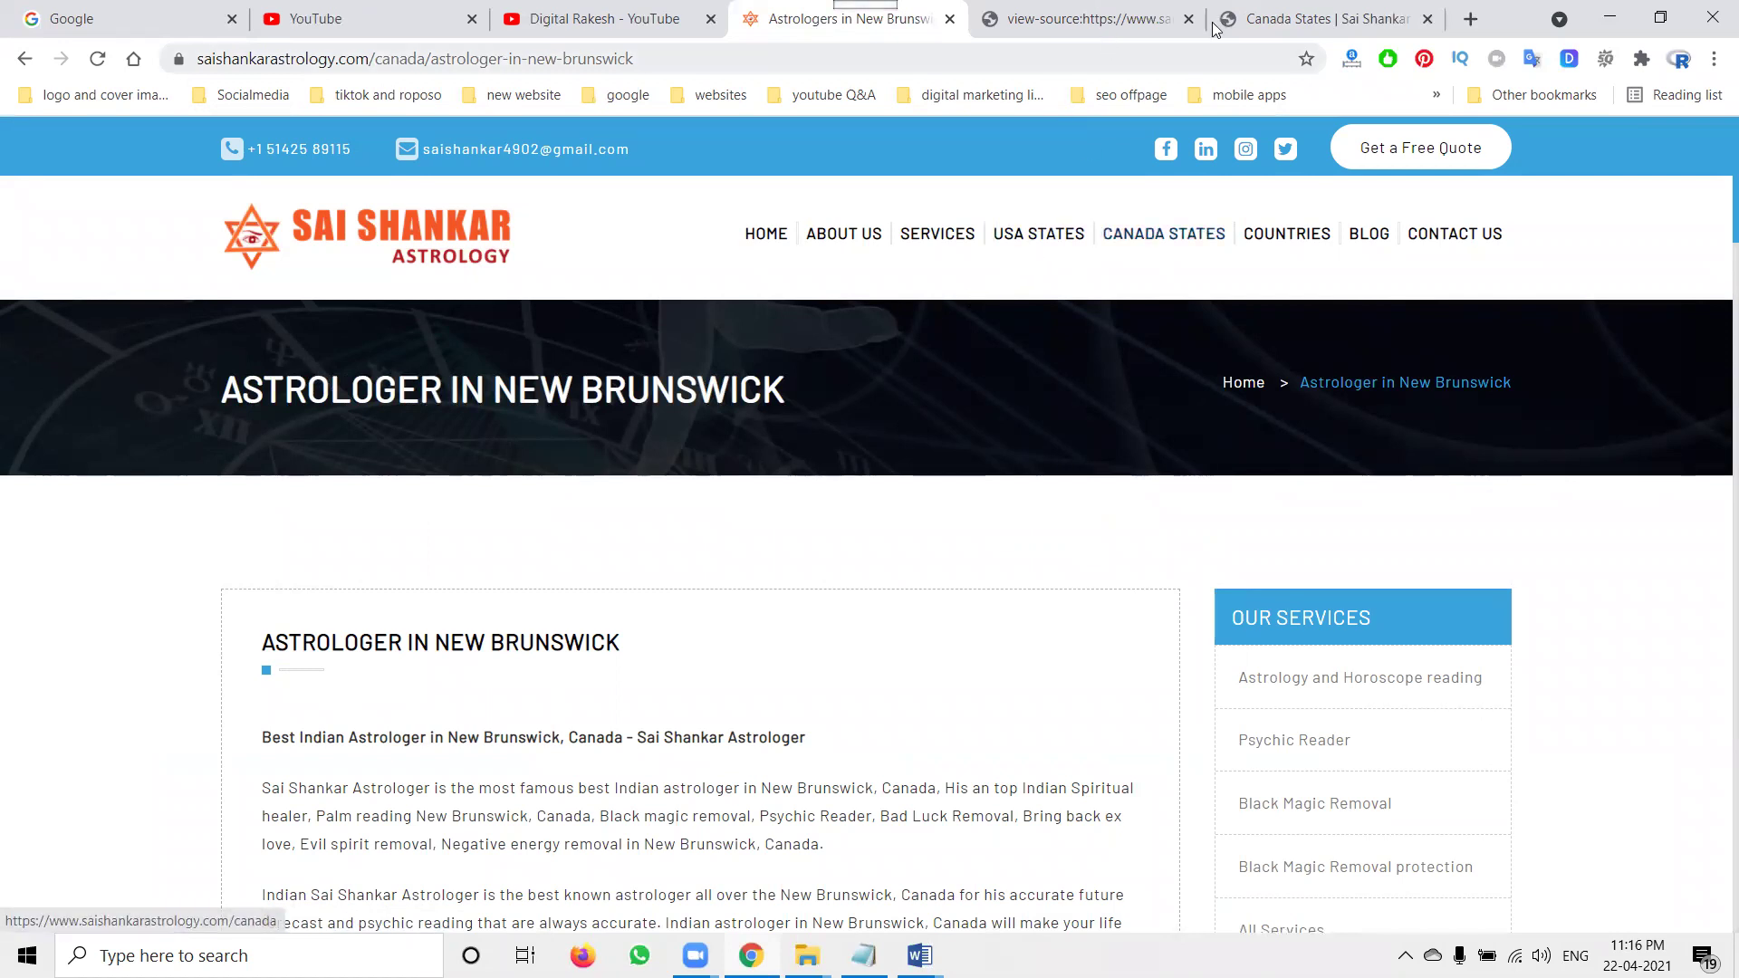
click(1323, 19)
mouse_move(22, 426)
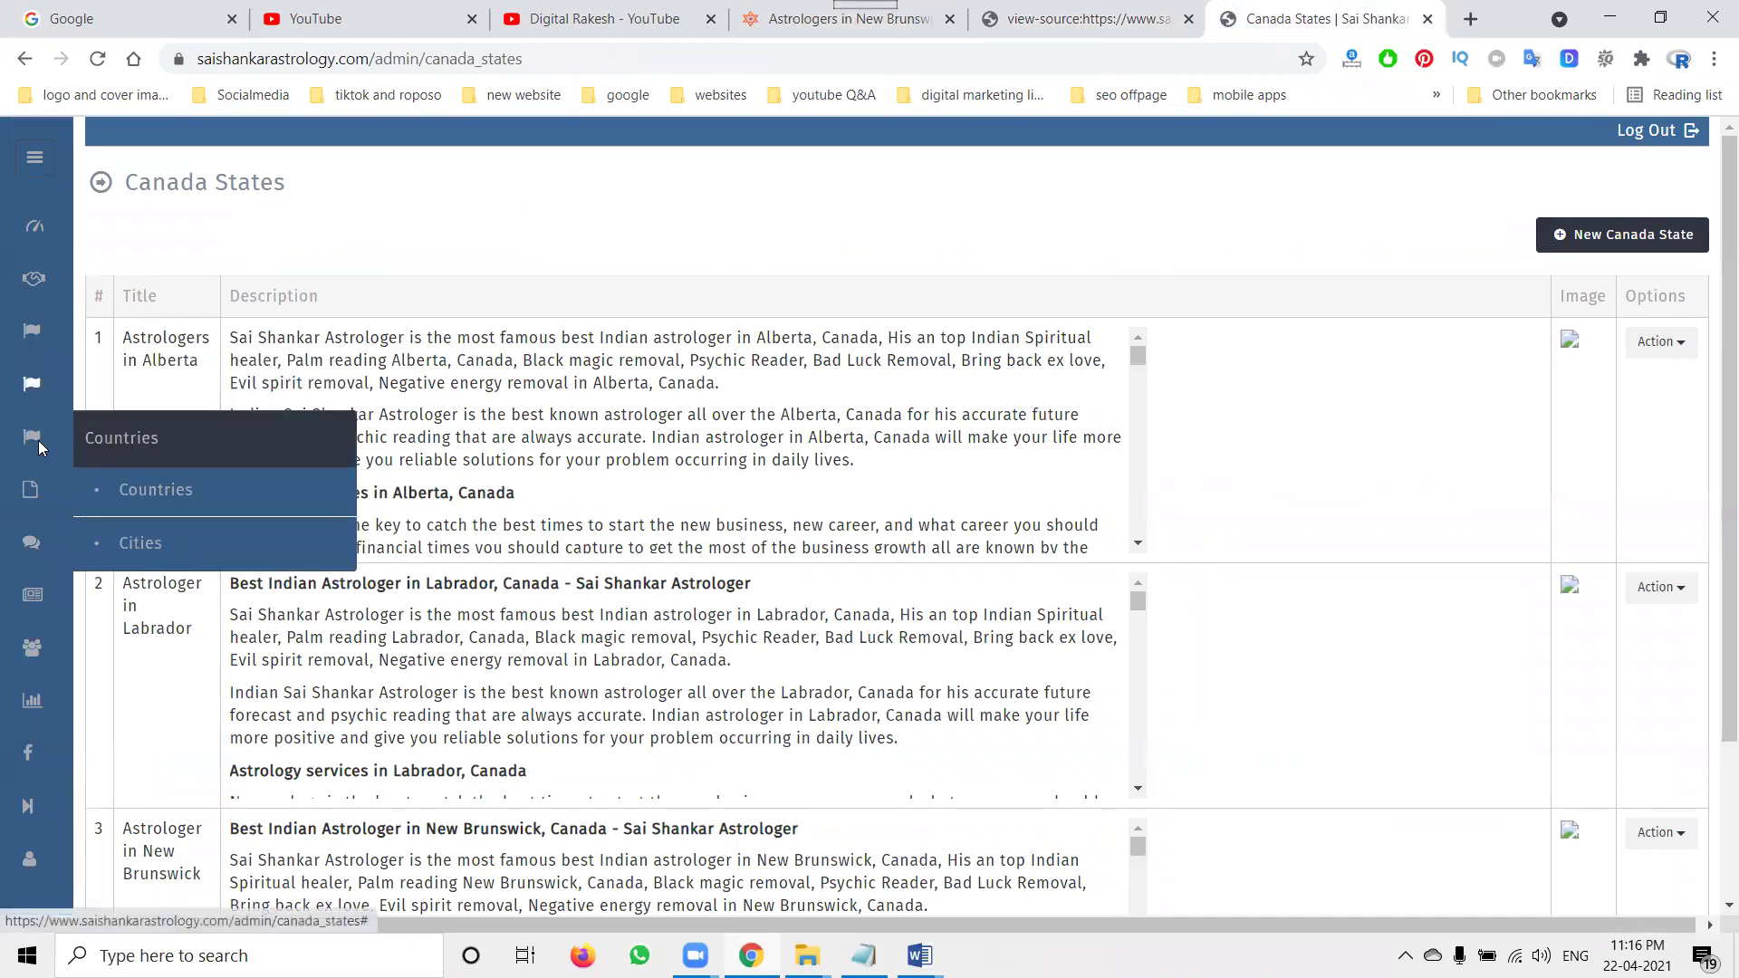
Open admin Canada Cities and check the State dropdown options without choosing one
click(156, 490)
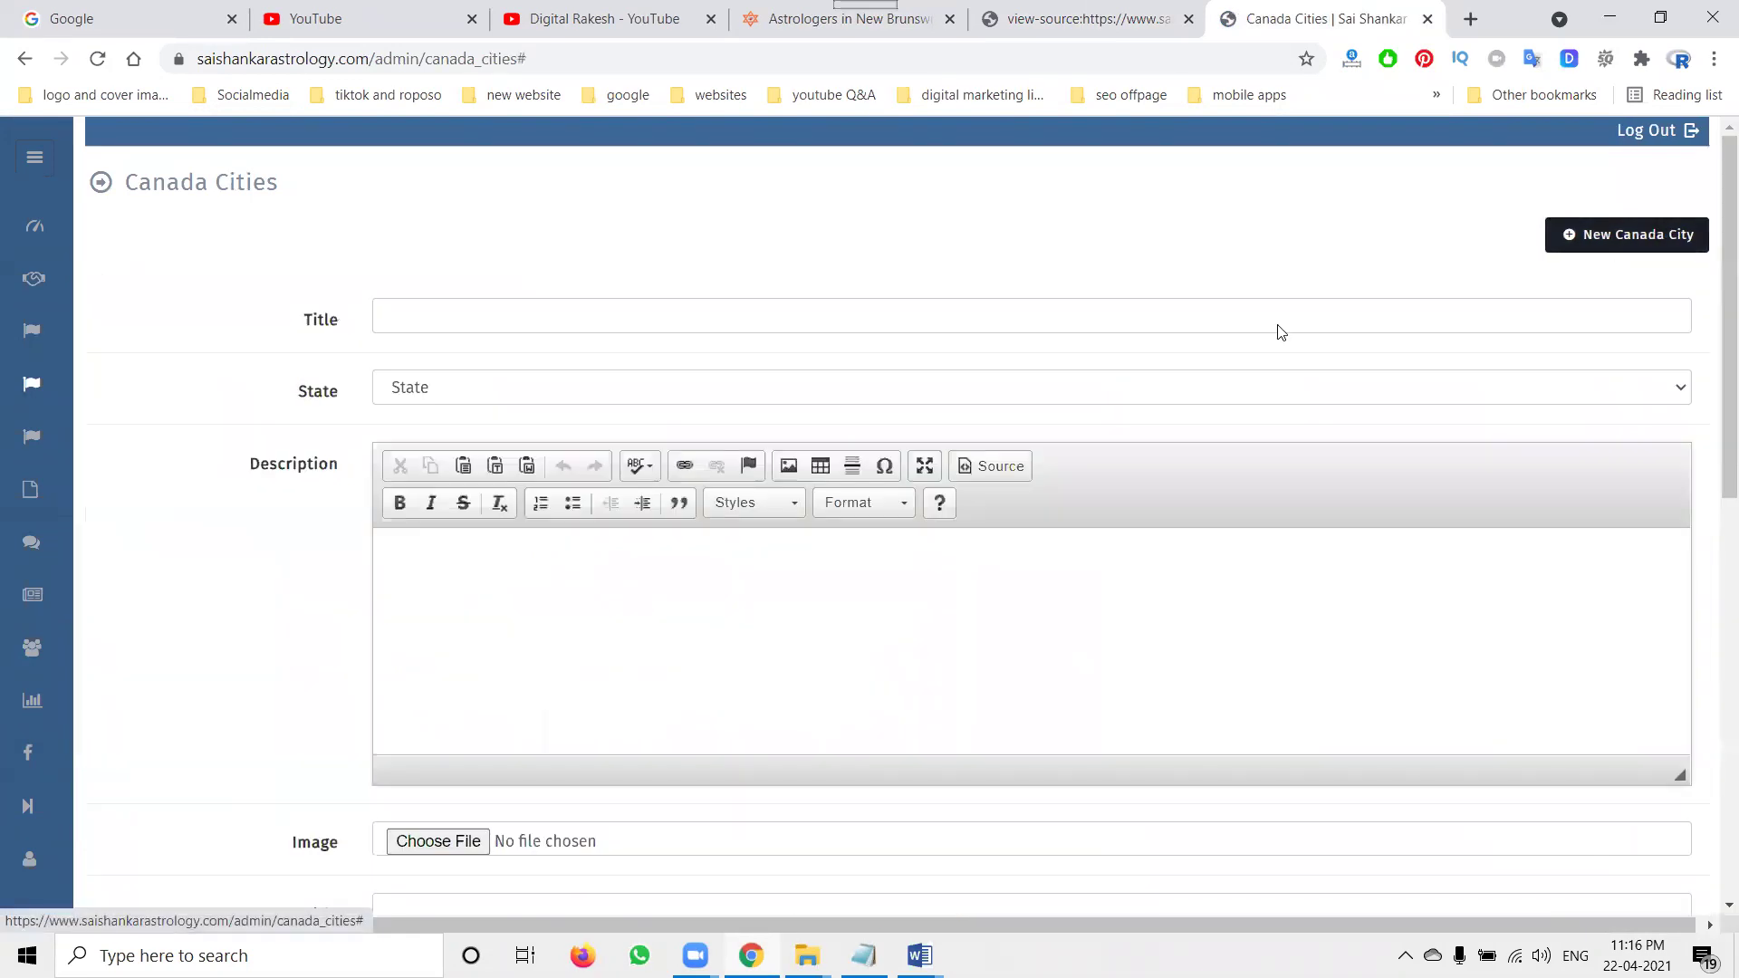
click(467, 389)
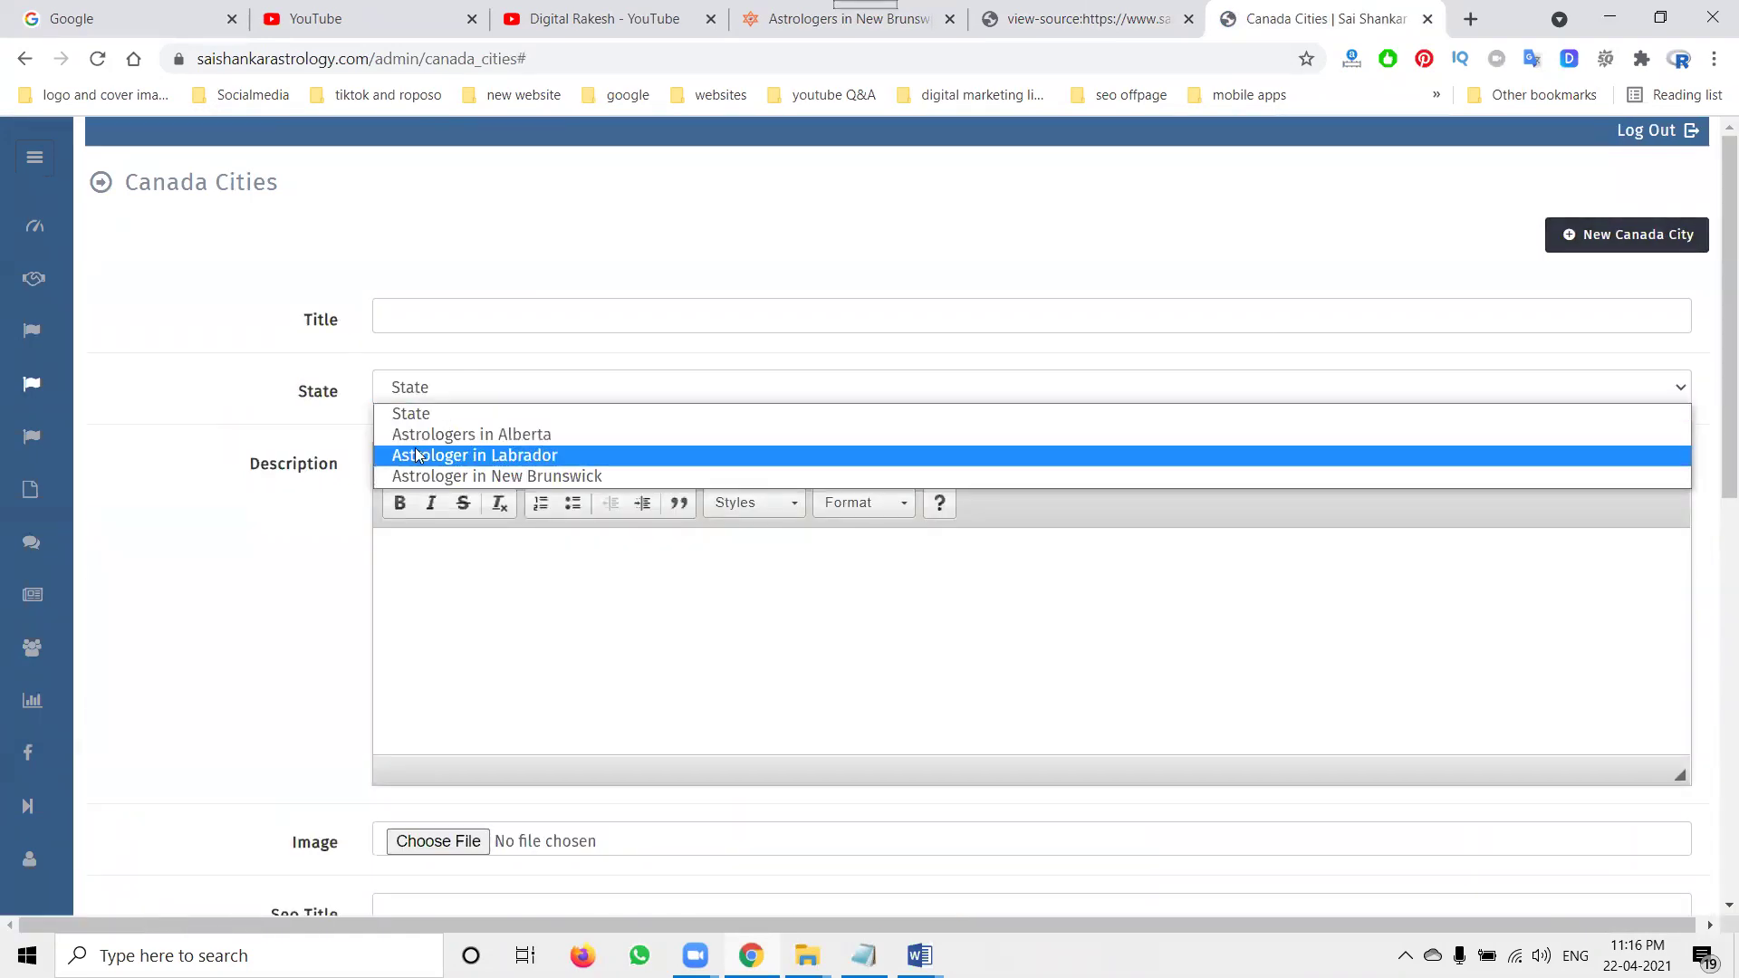
click(269, 285)
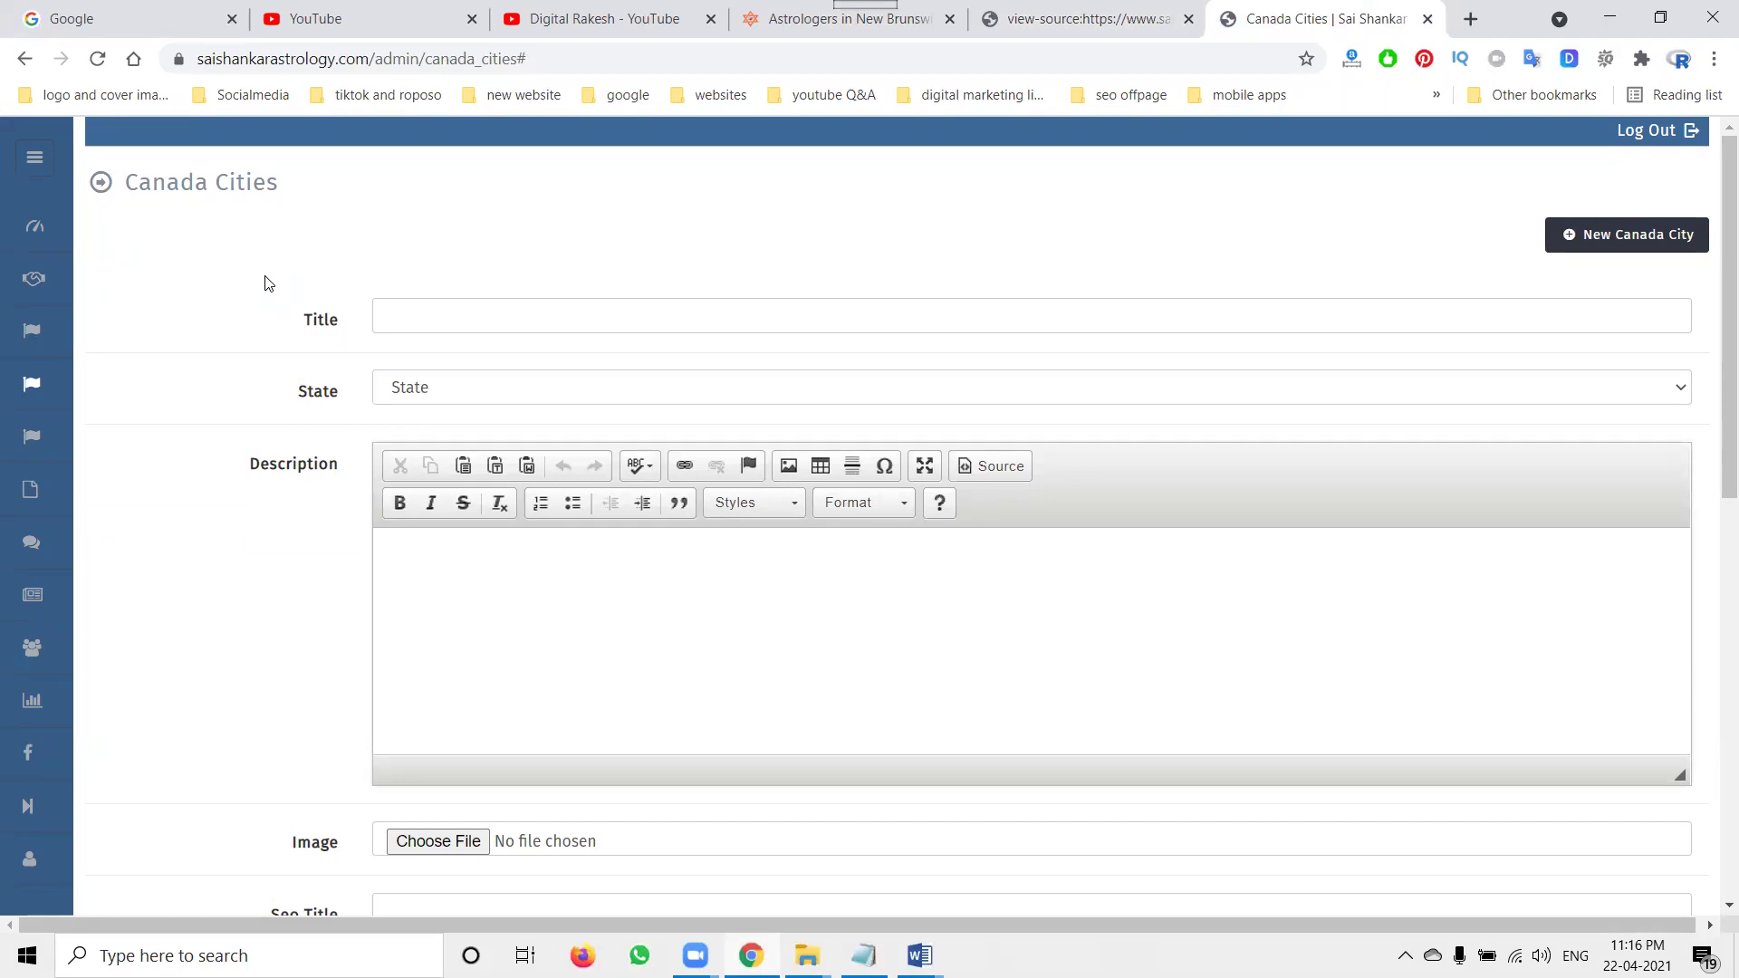
View the public Canada States listing, then return to the admin Cities page
mouse_move(32, 387)
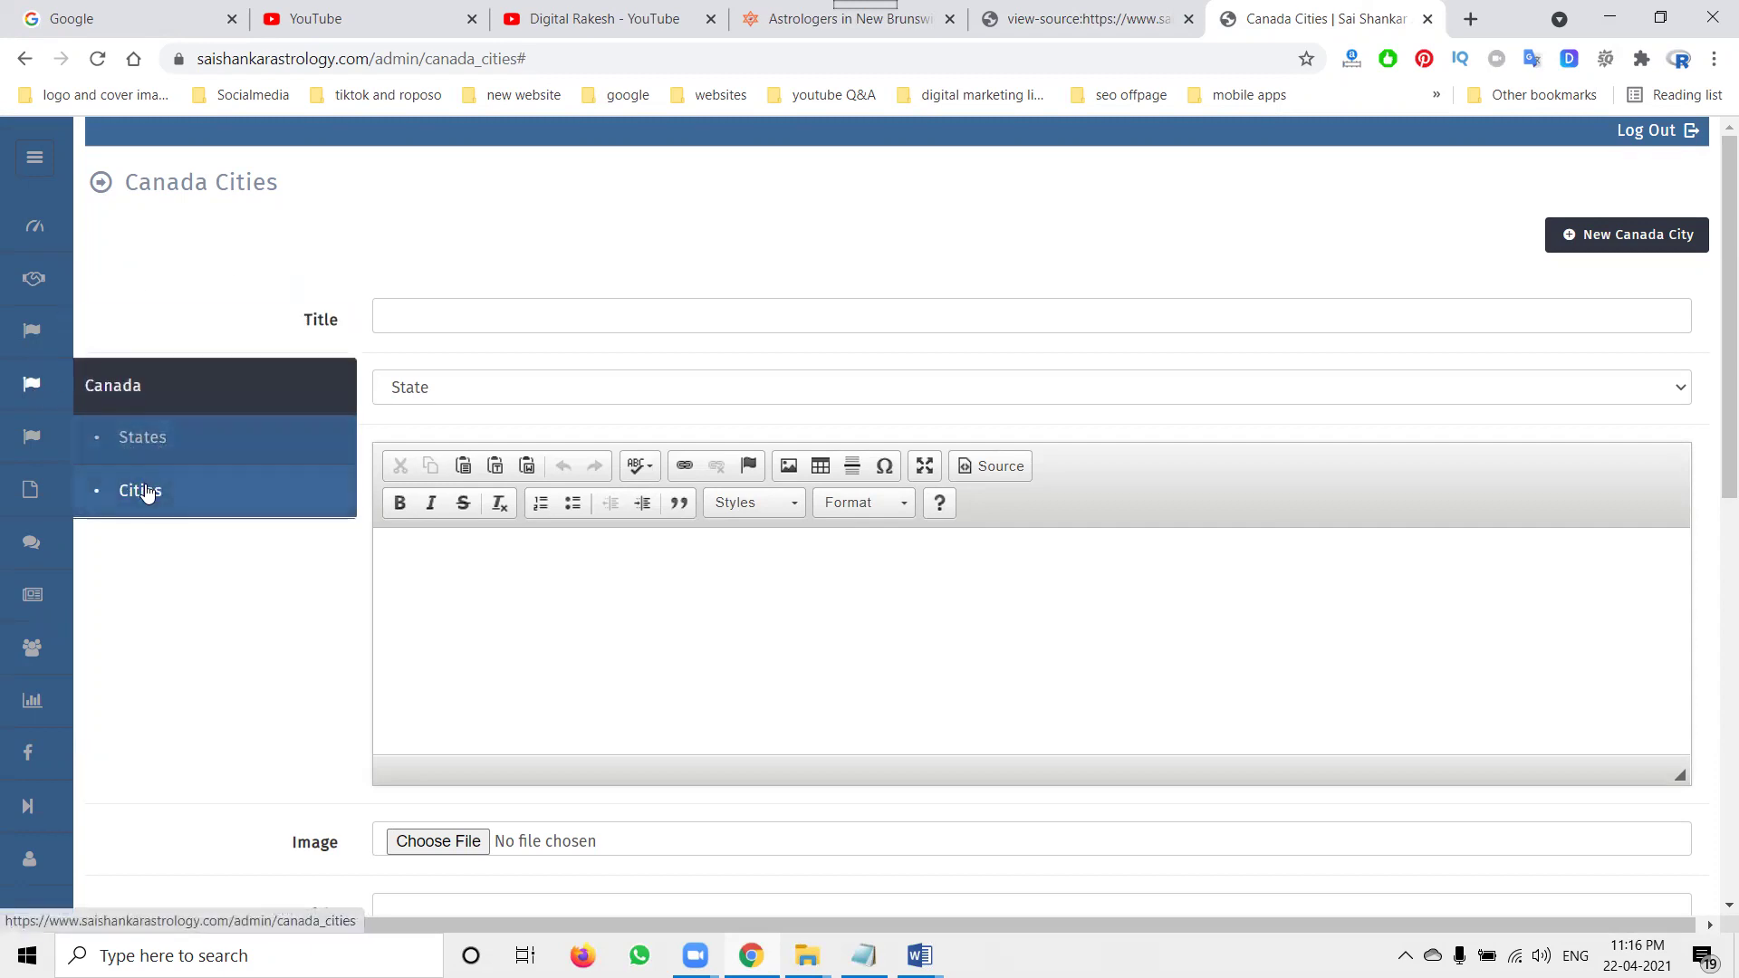
click(779, 32)
click(1120, 237)
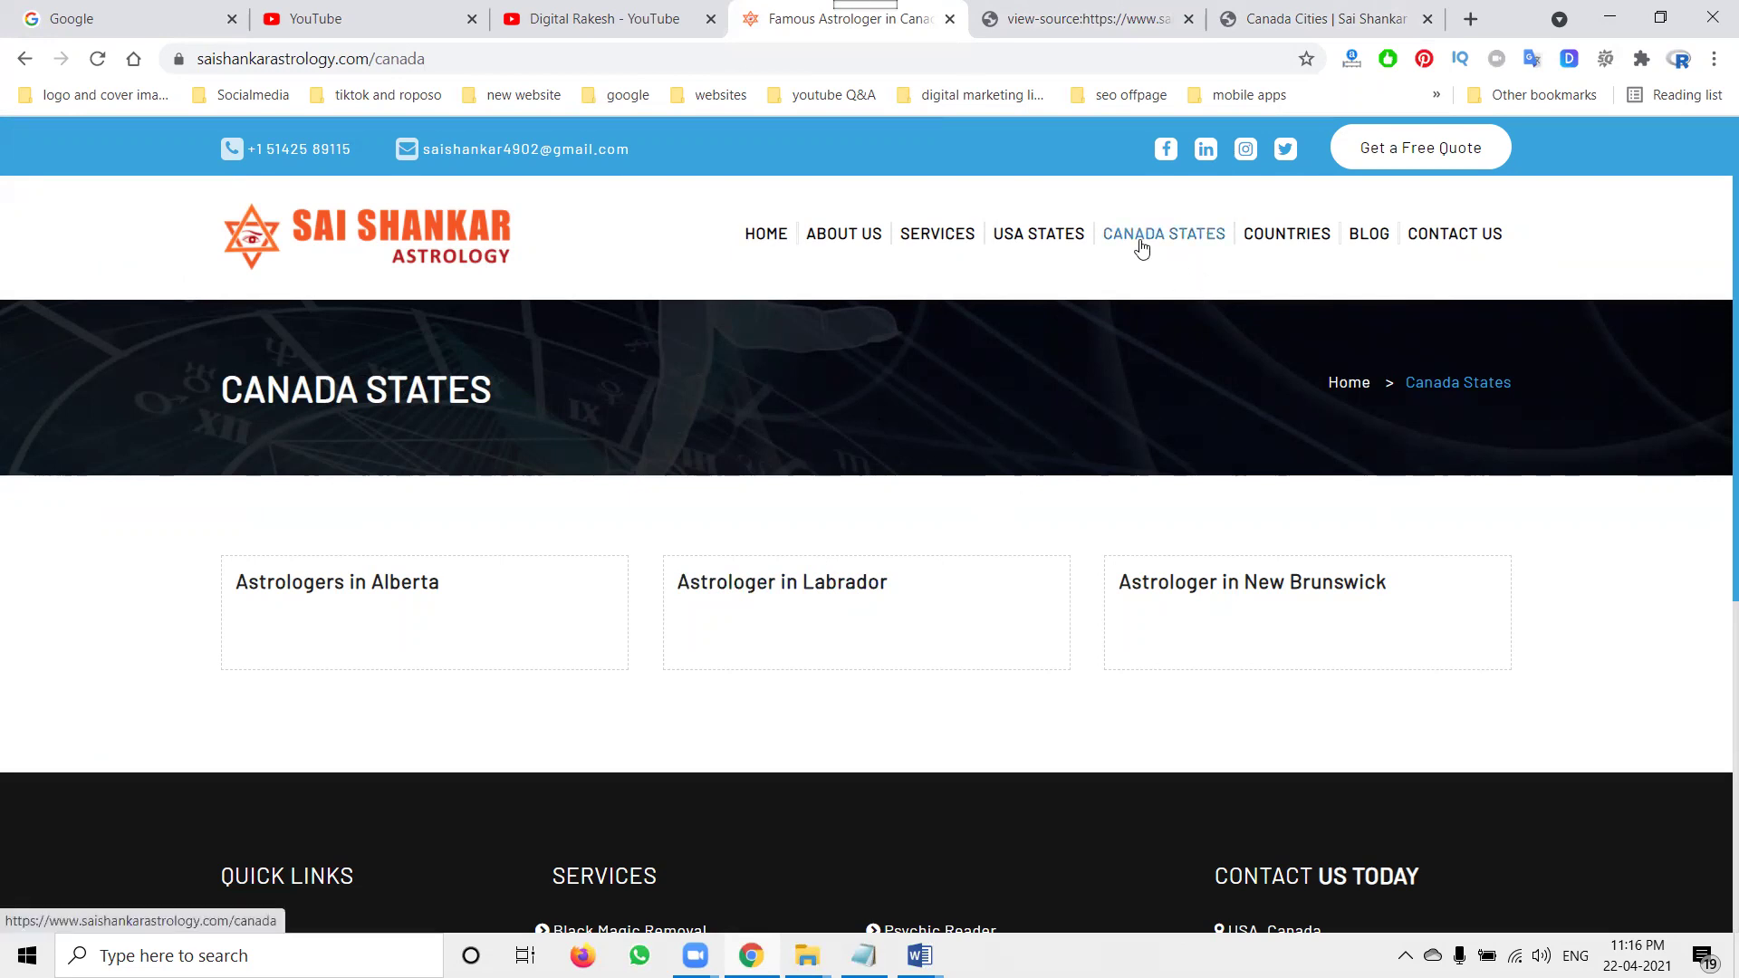
click(1318, 18)
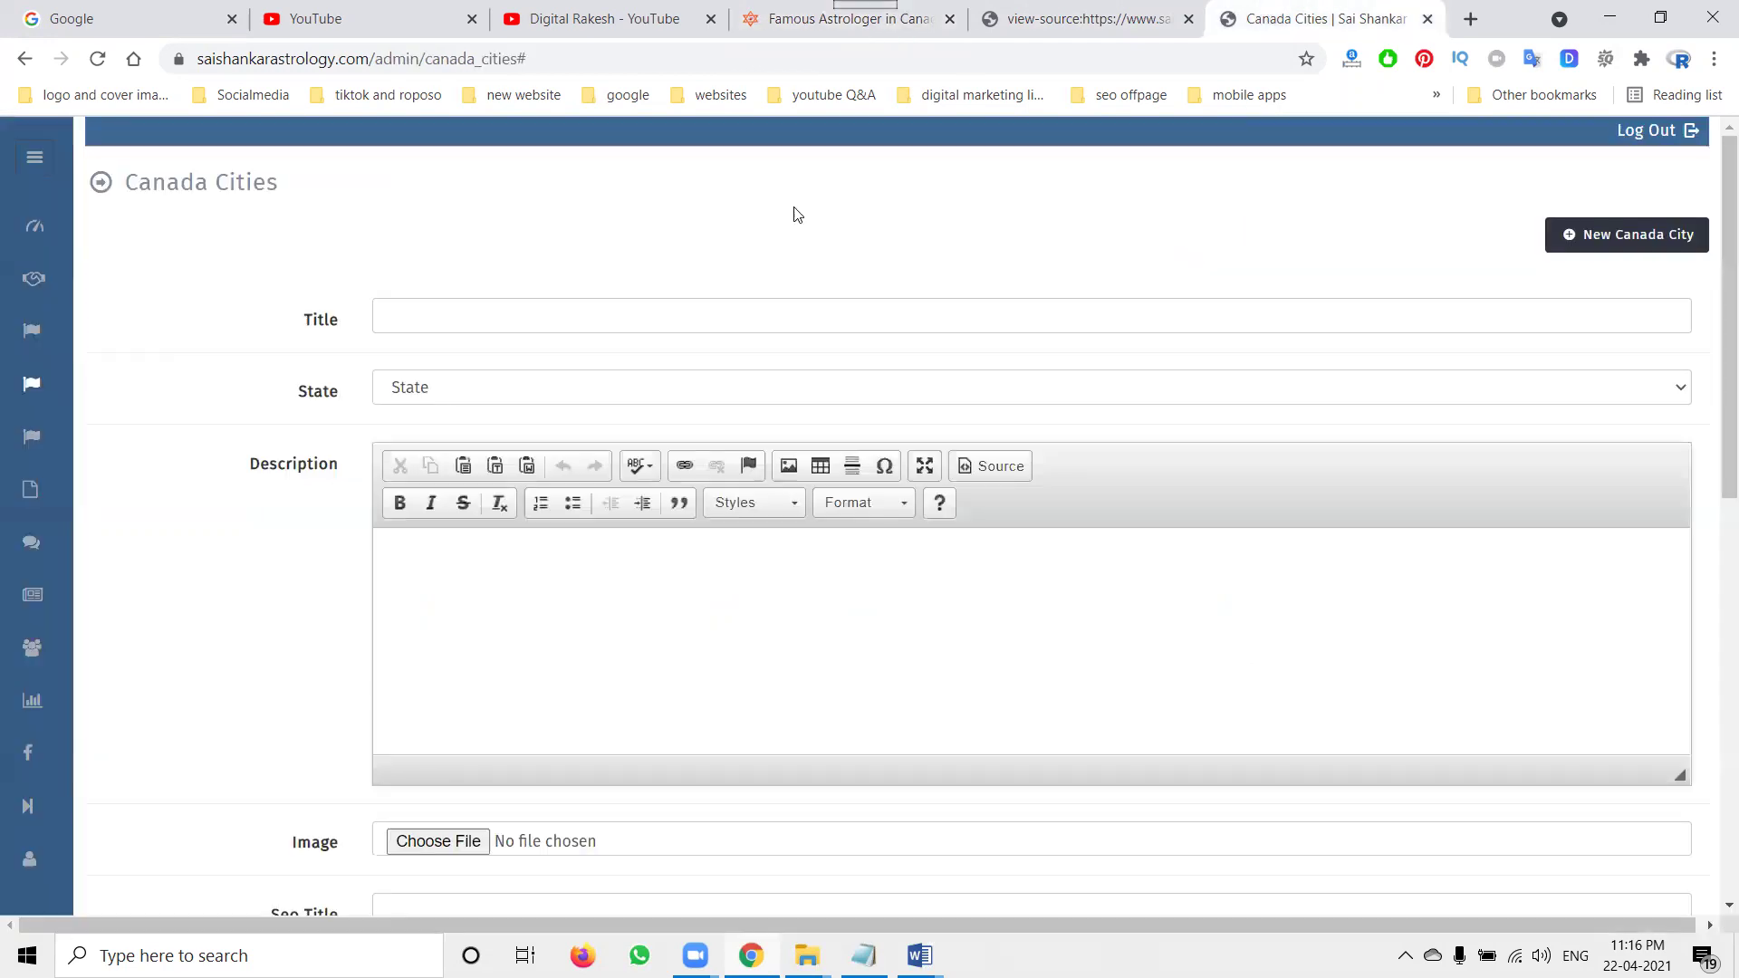
Open the admin Canada > States list and start a new Canada State entry
mouse_move(2, 385)
click(145, 438)
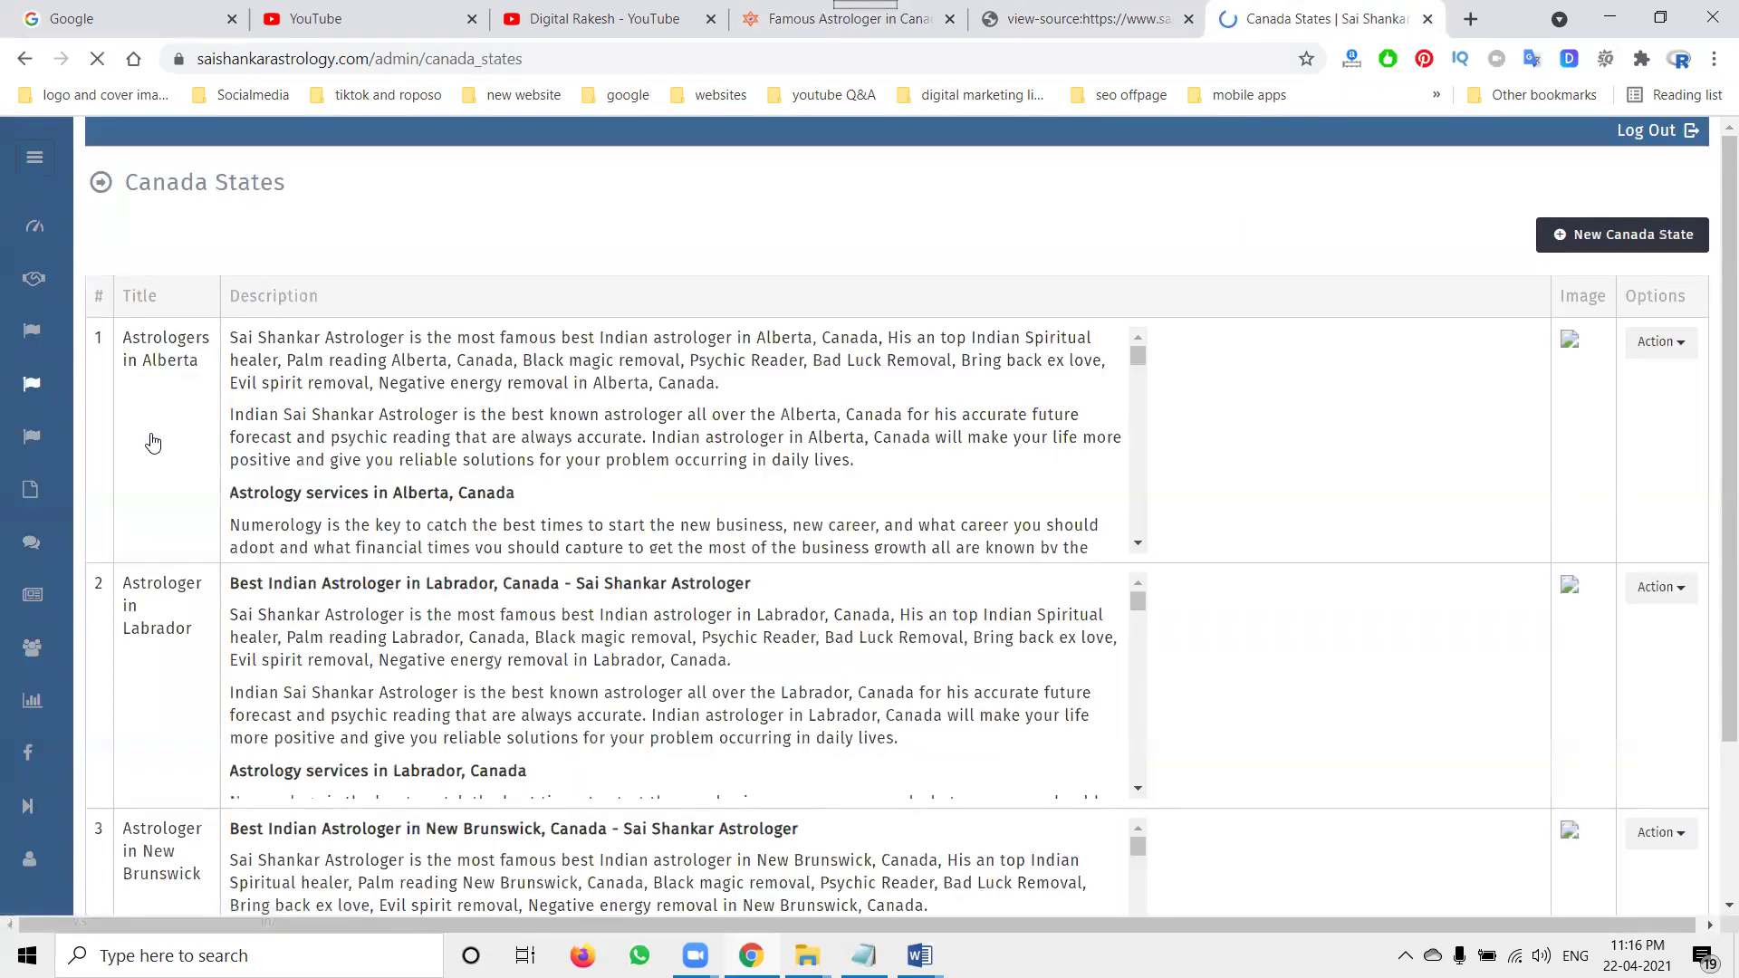
click(1557, 241)
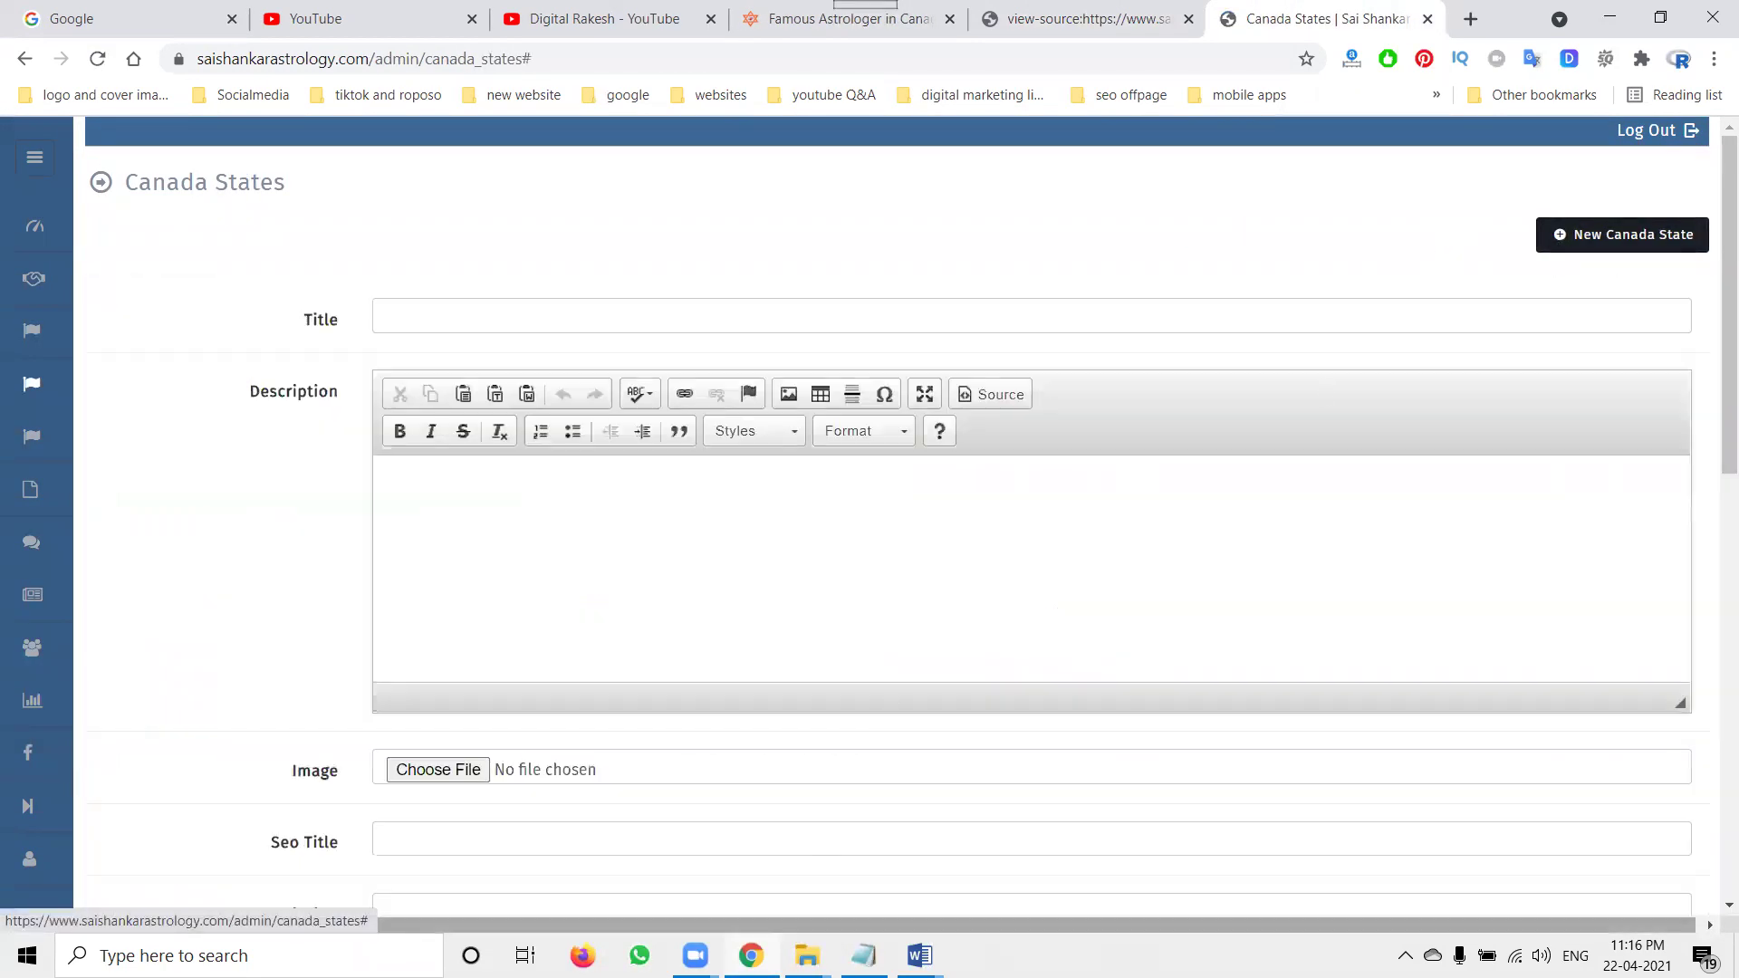
Copy 'Astrologer in Nova Scotia' from the Word list and paste it as the entry's title
mouse_move(919, 955)
click(1146, 784)
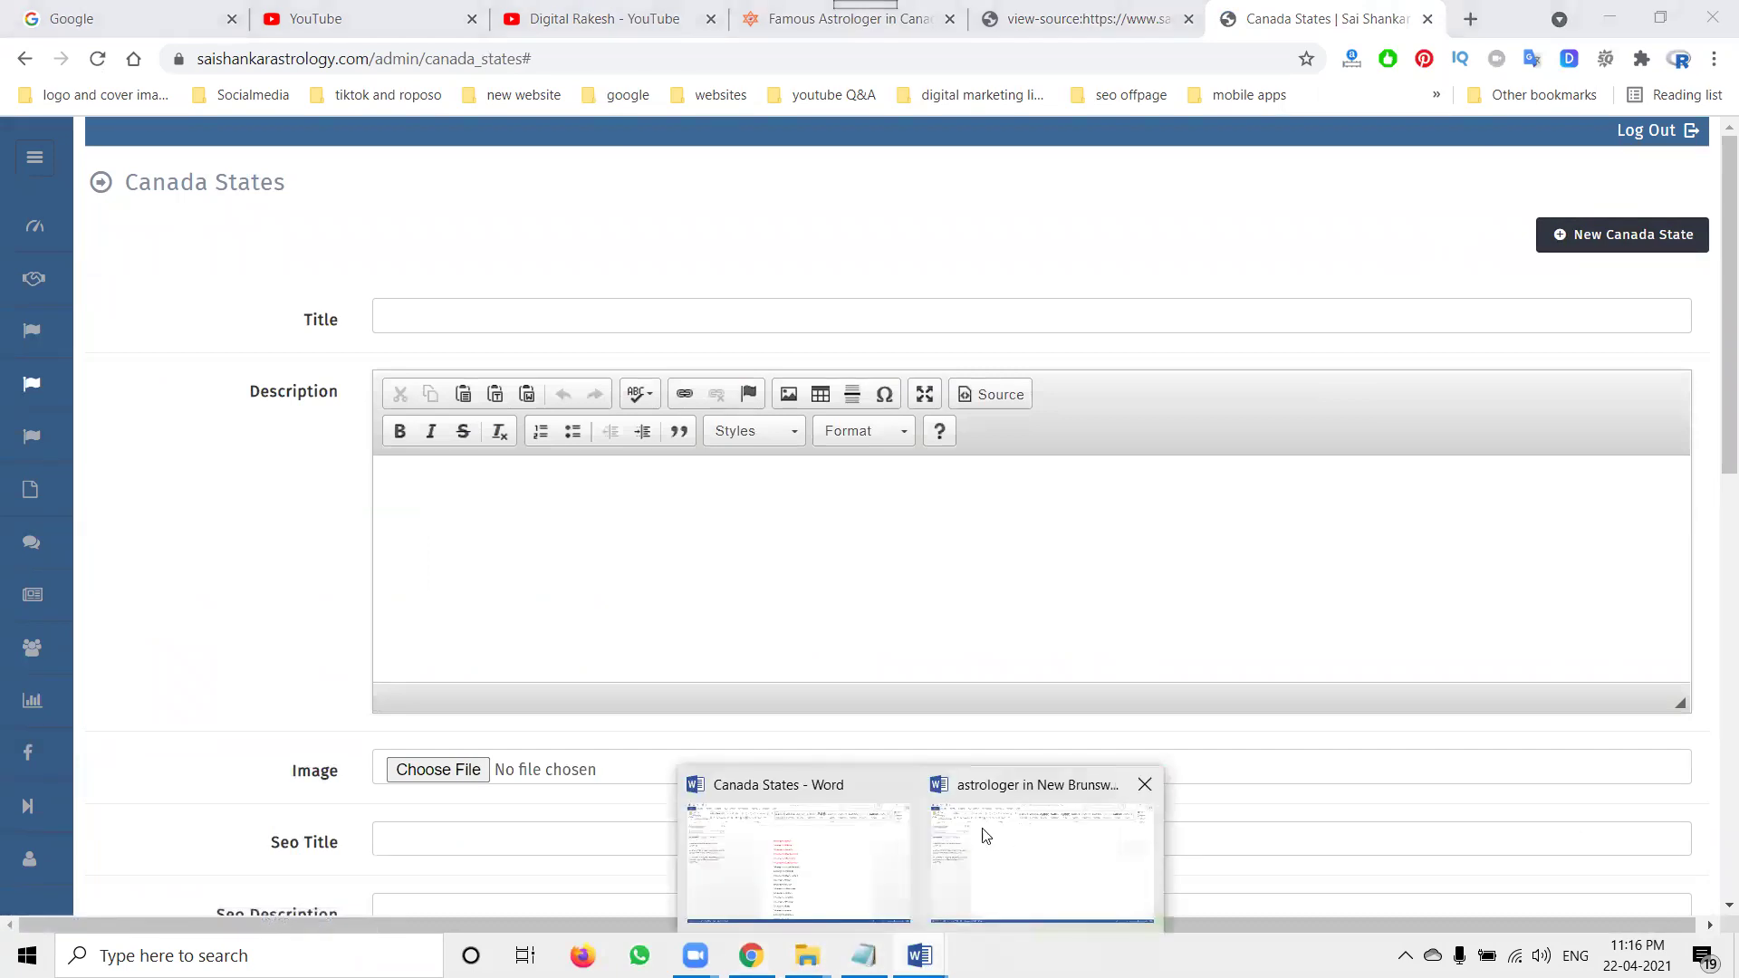
click(903, 860)
click(635, 441)
key(ctrl+c)
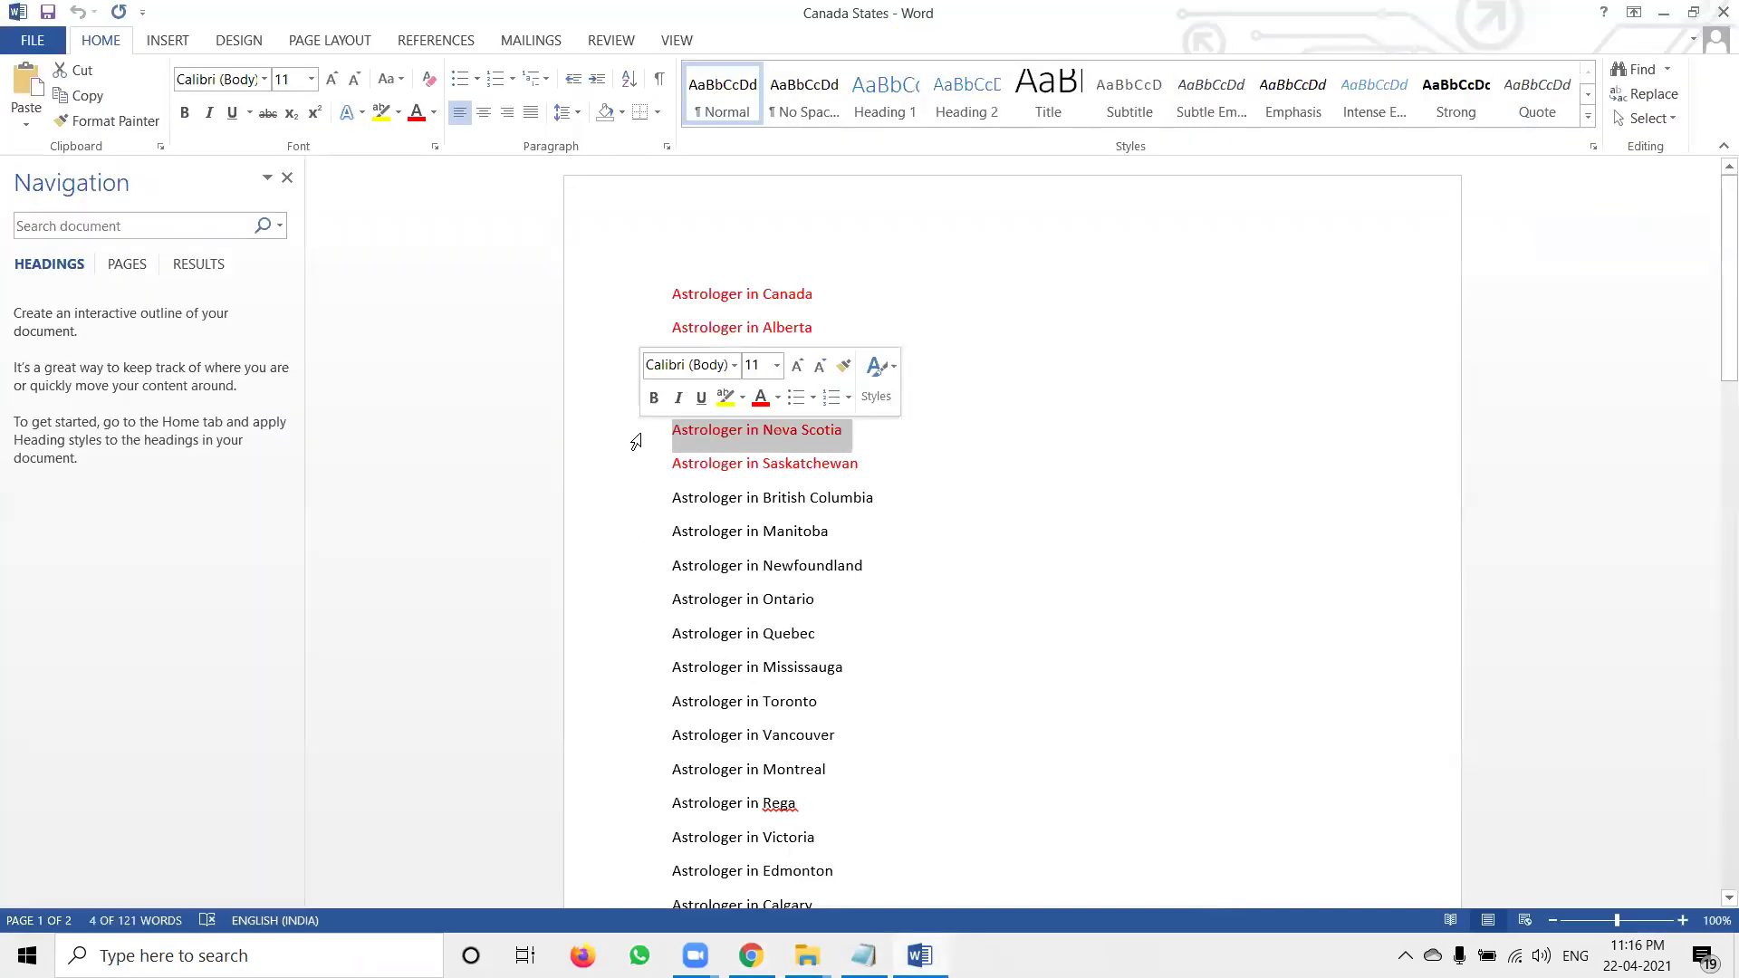
key(alt+Tab)
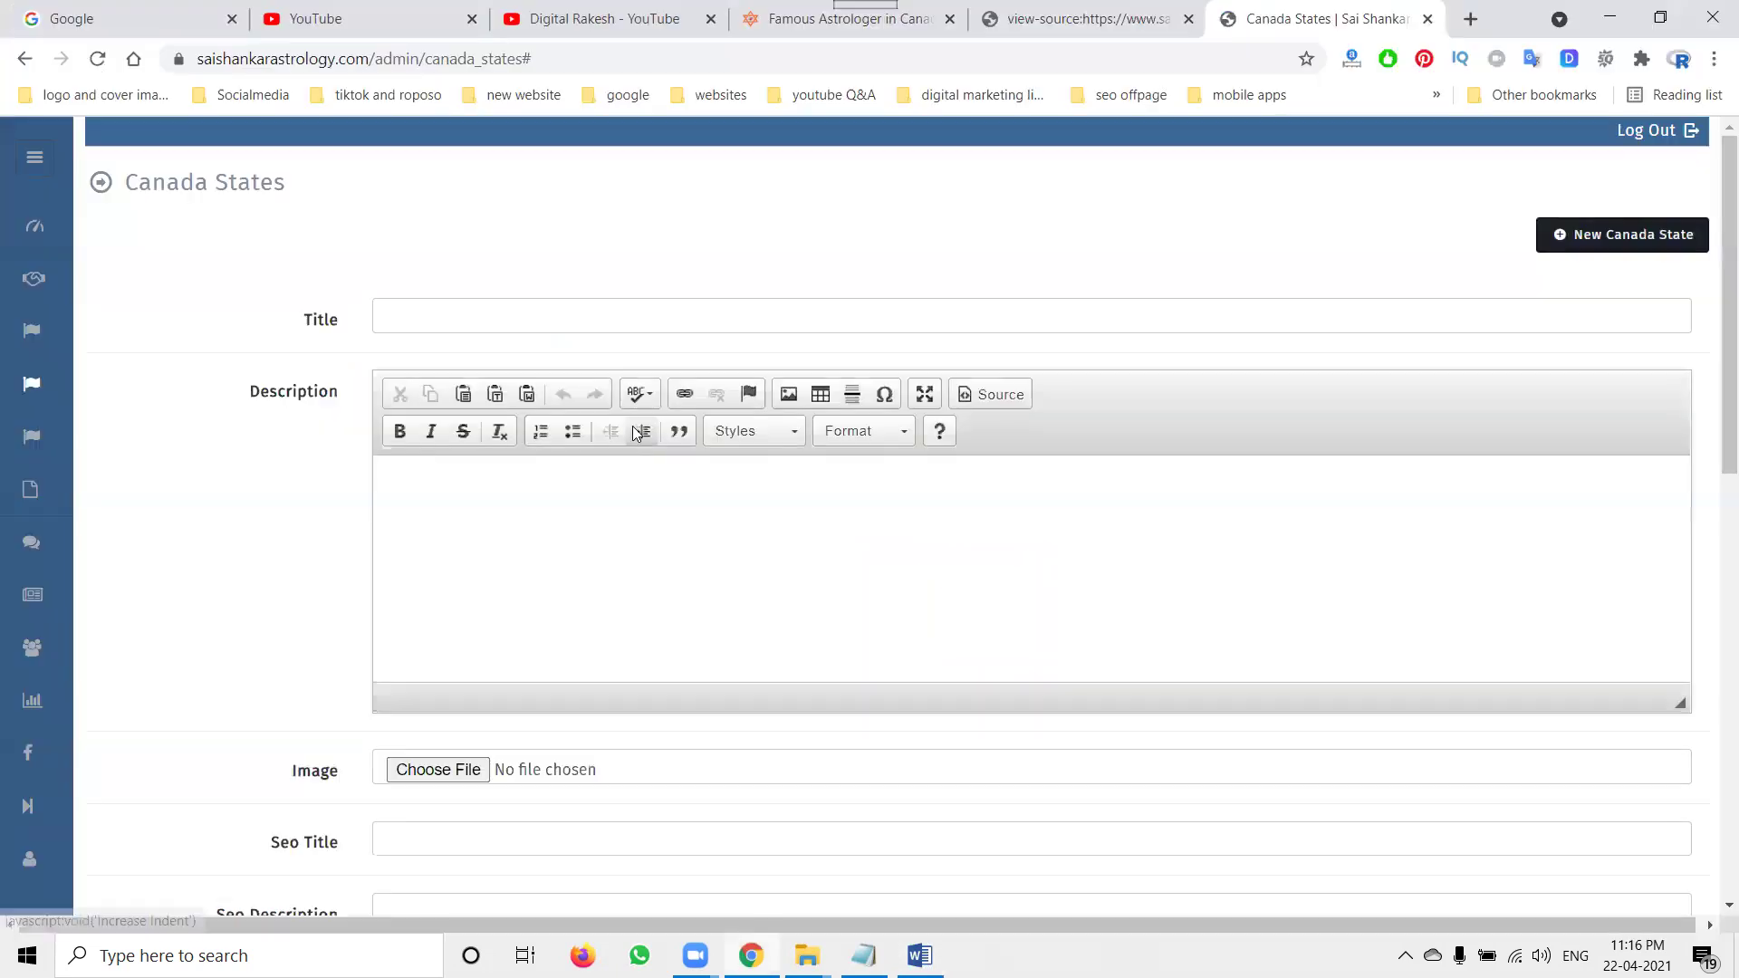
click(598, 315)
key(ctrl+v)
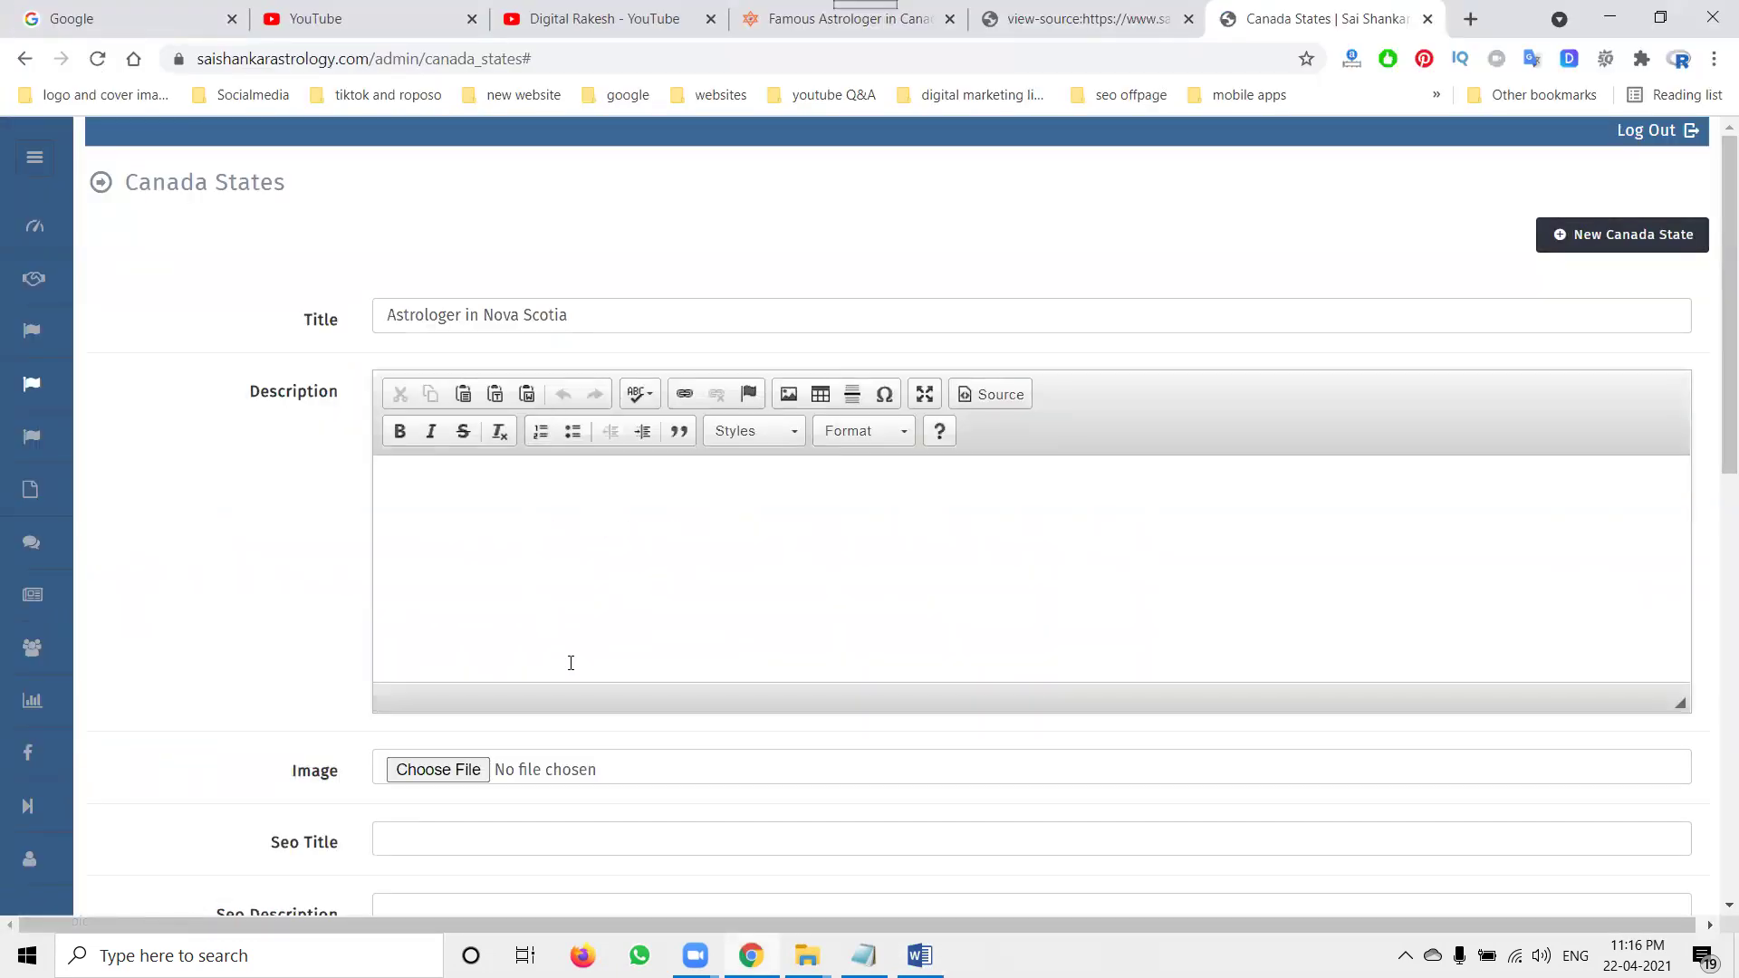
mouse_move(807, 955)
click(715, 869)
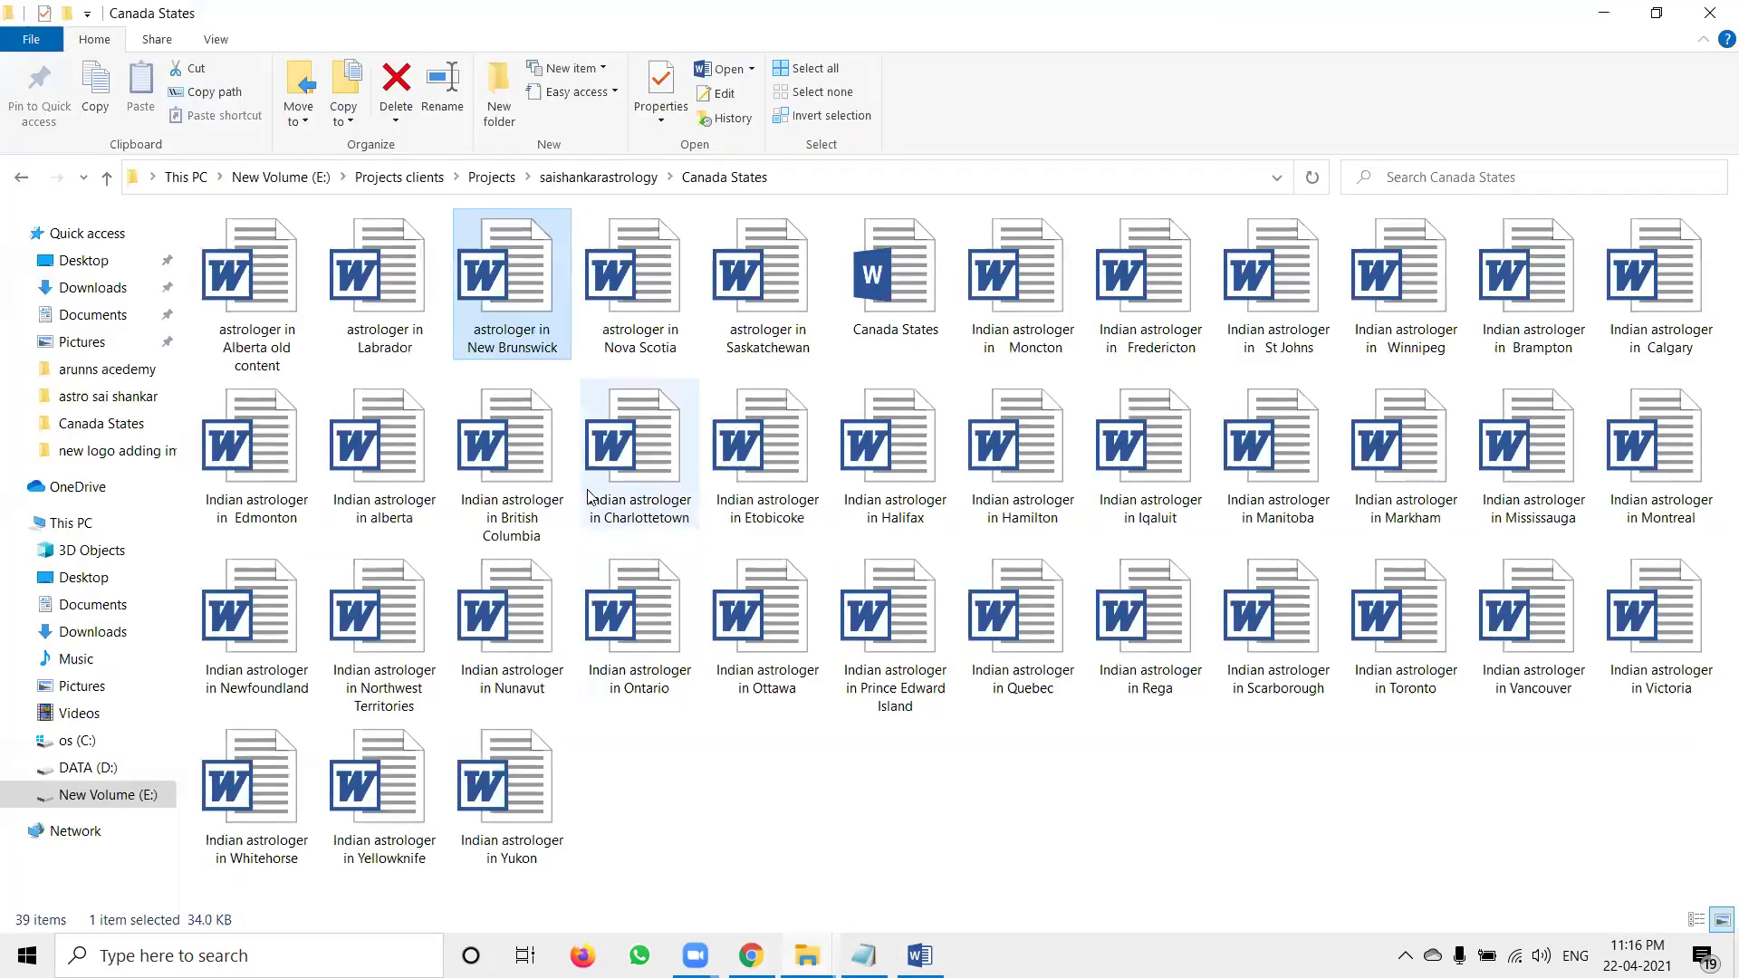
Open the Nova Scotia document and paste its two-line heading into the entry's Seo Title
click(664, 340)
double_click(663, 340)
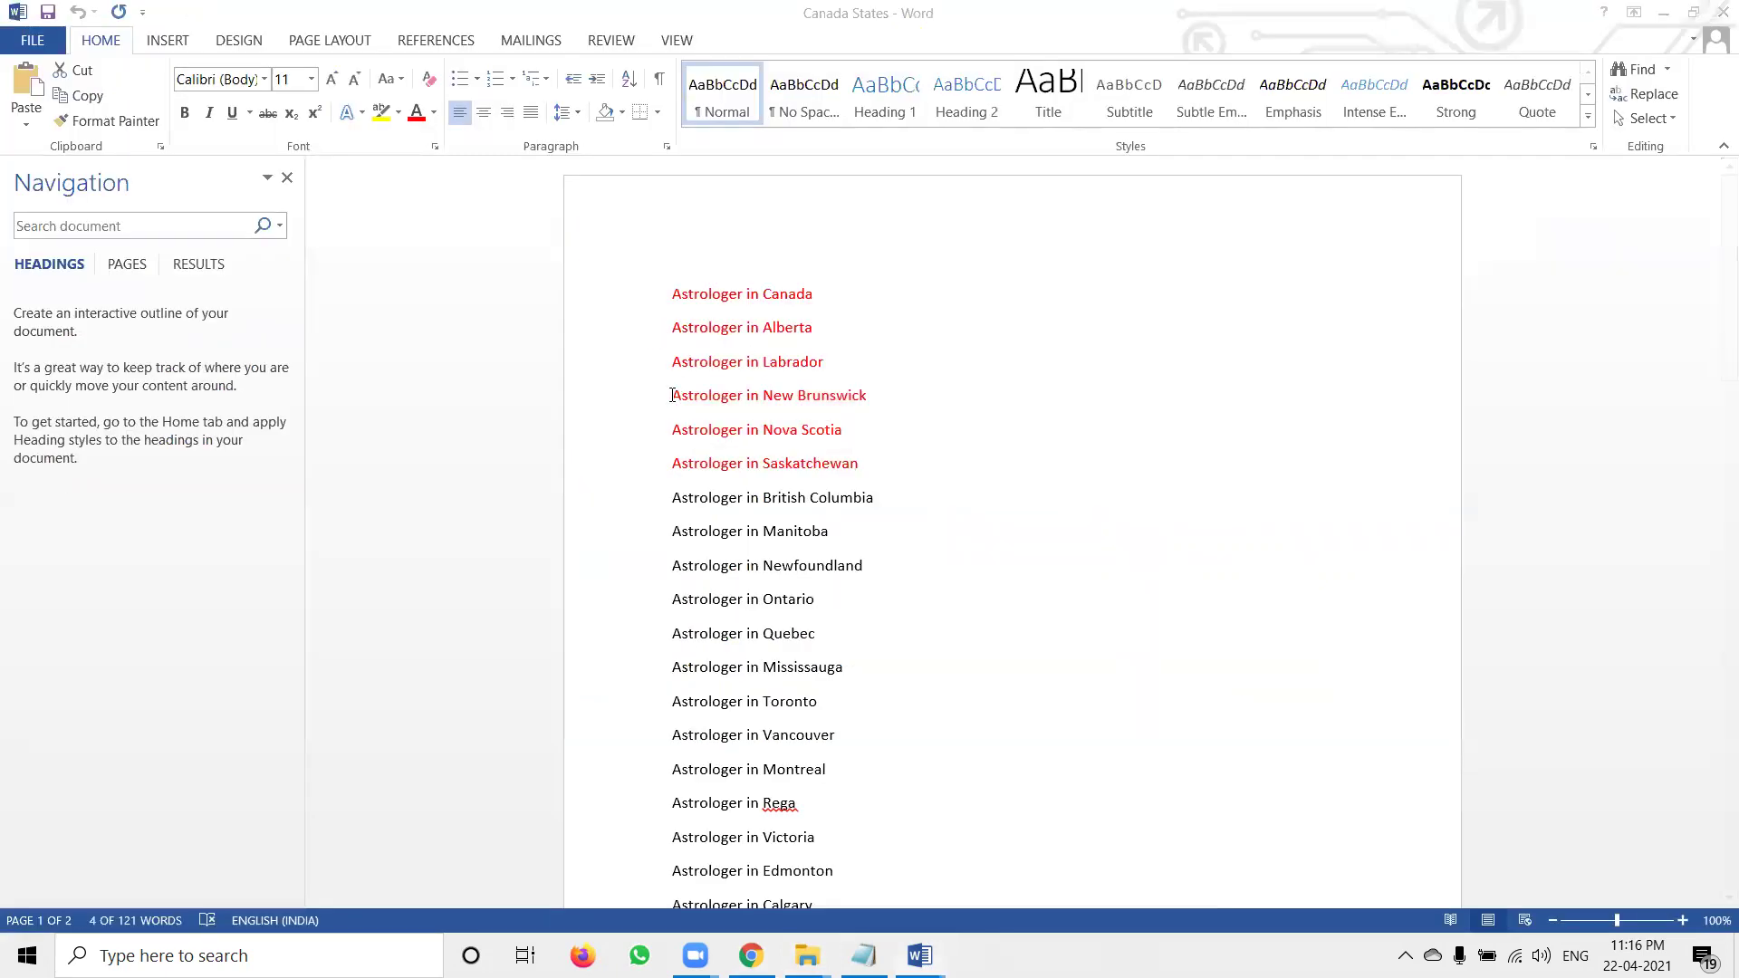
click(632, 306)
double_click(632, 306)
key(ctrl+c)
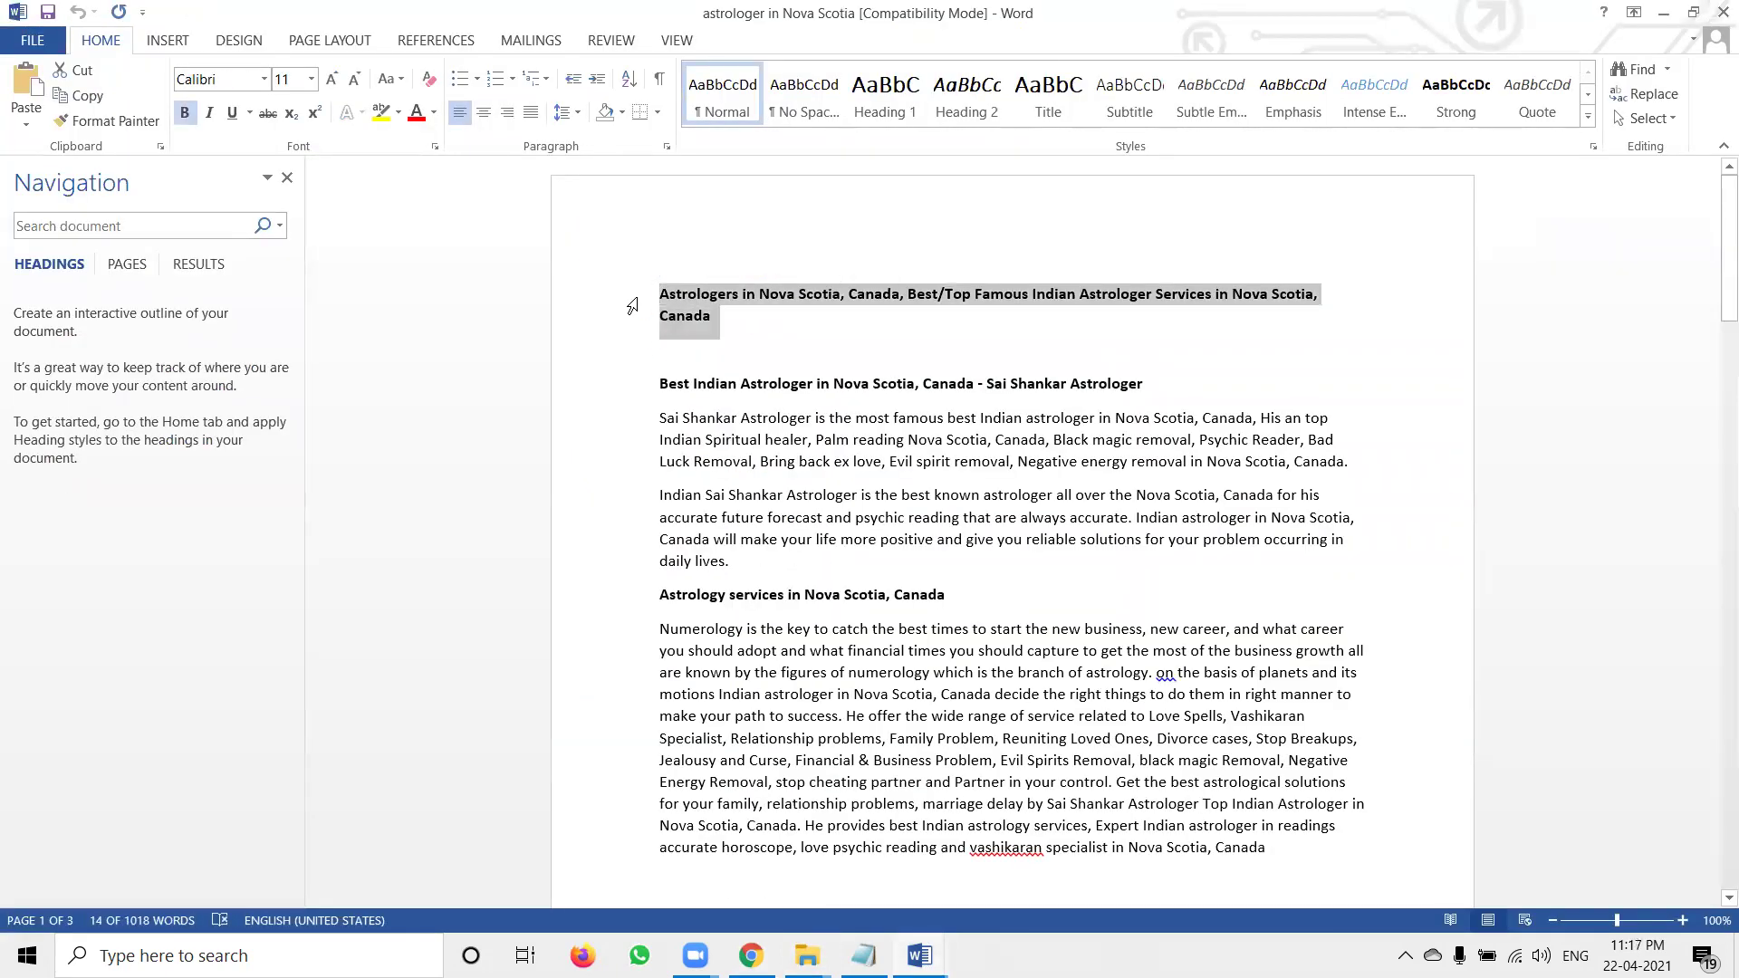
key(alt+Tab)
key(alt+Tab)
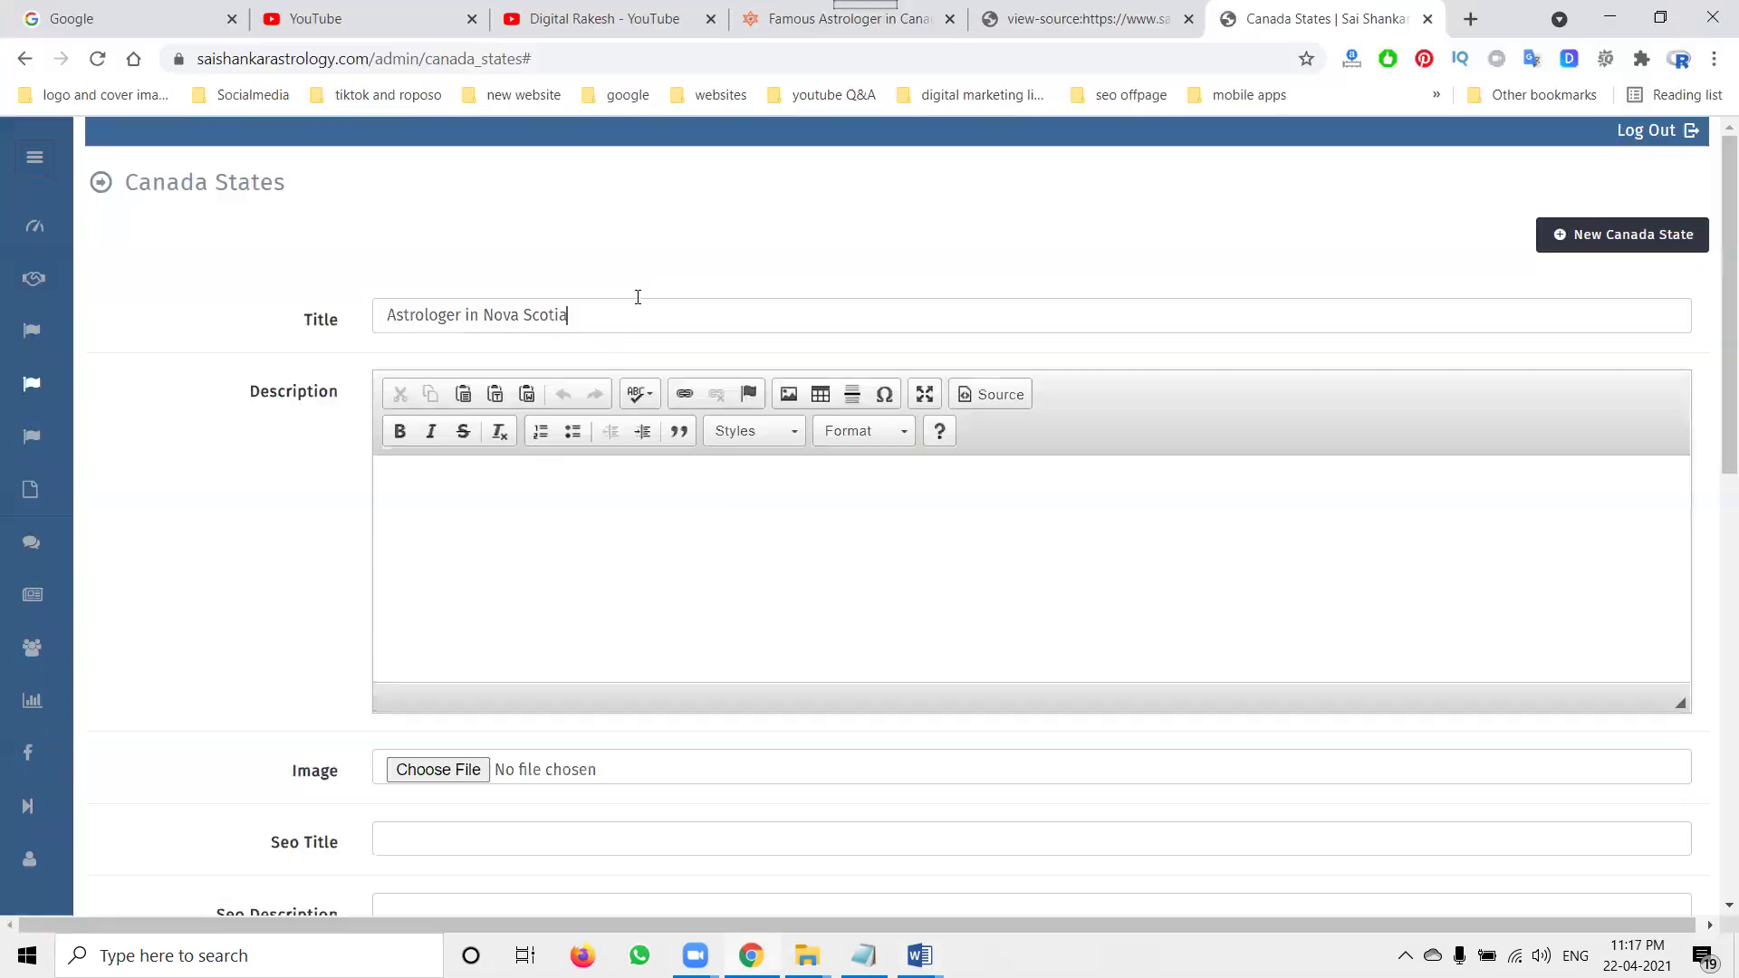
scroll(344, 528, down, 1)
scroll(344, 528, down, 3)
click(438, 497)
key(ctrl+v)
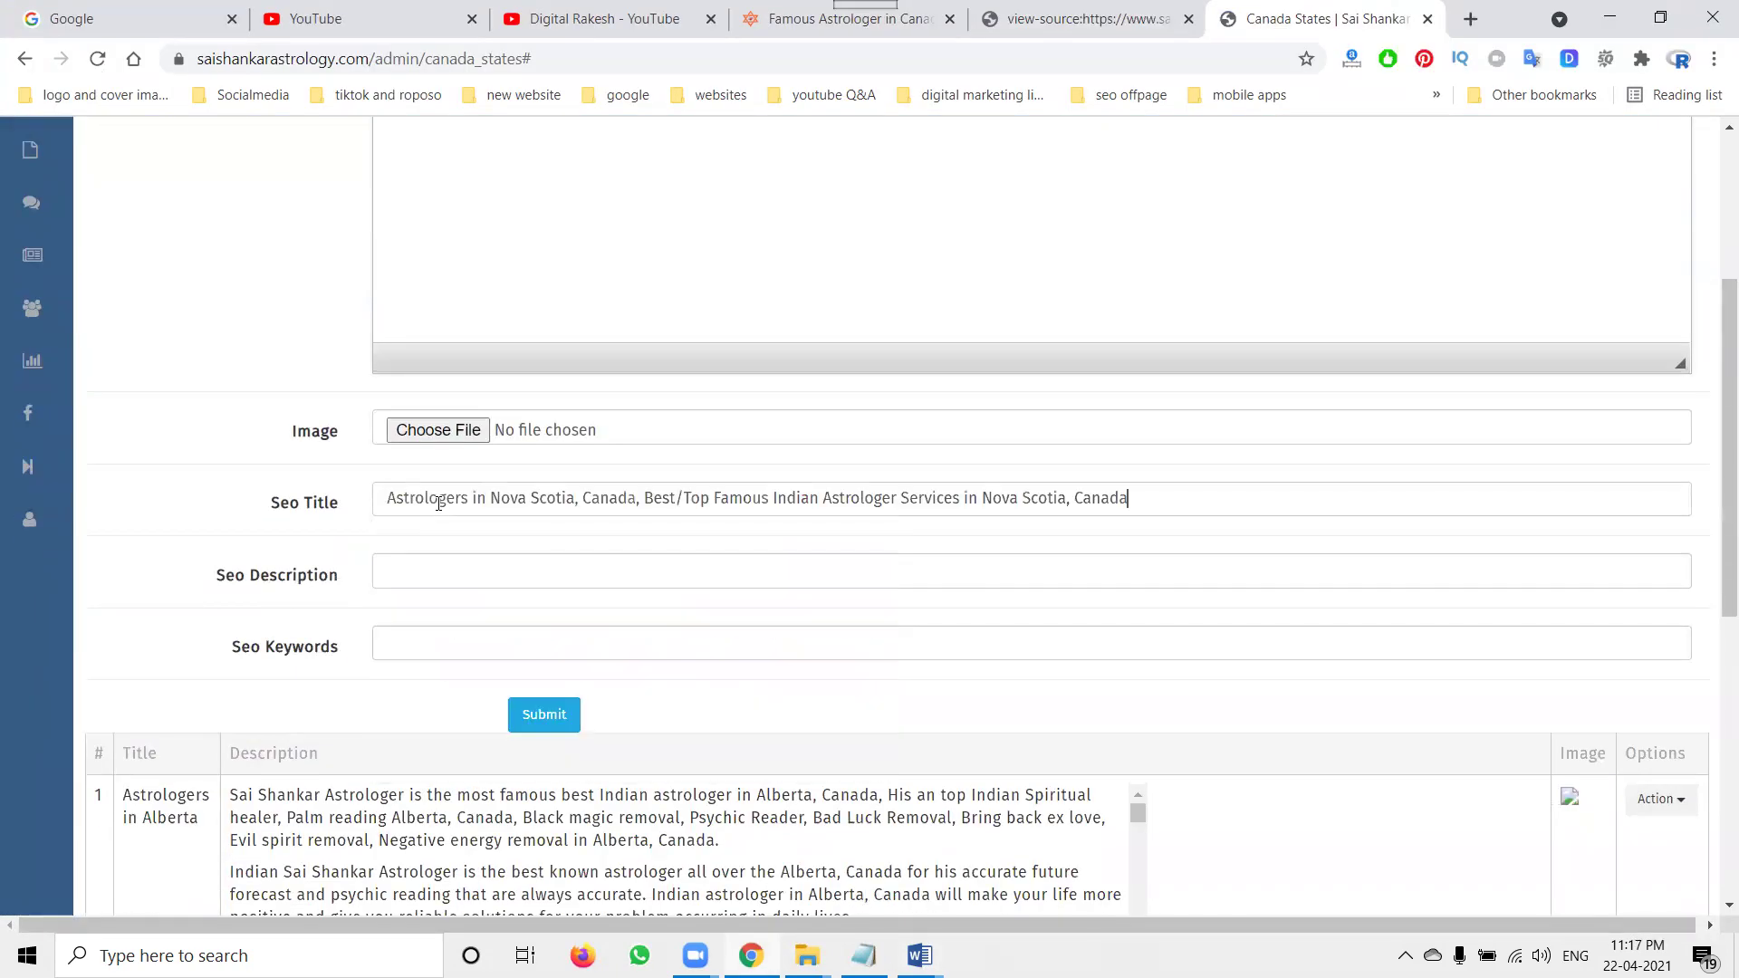
Paste the document body, from the second heading to Book Now, into the Description
key(alt+Tab)
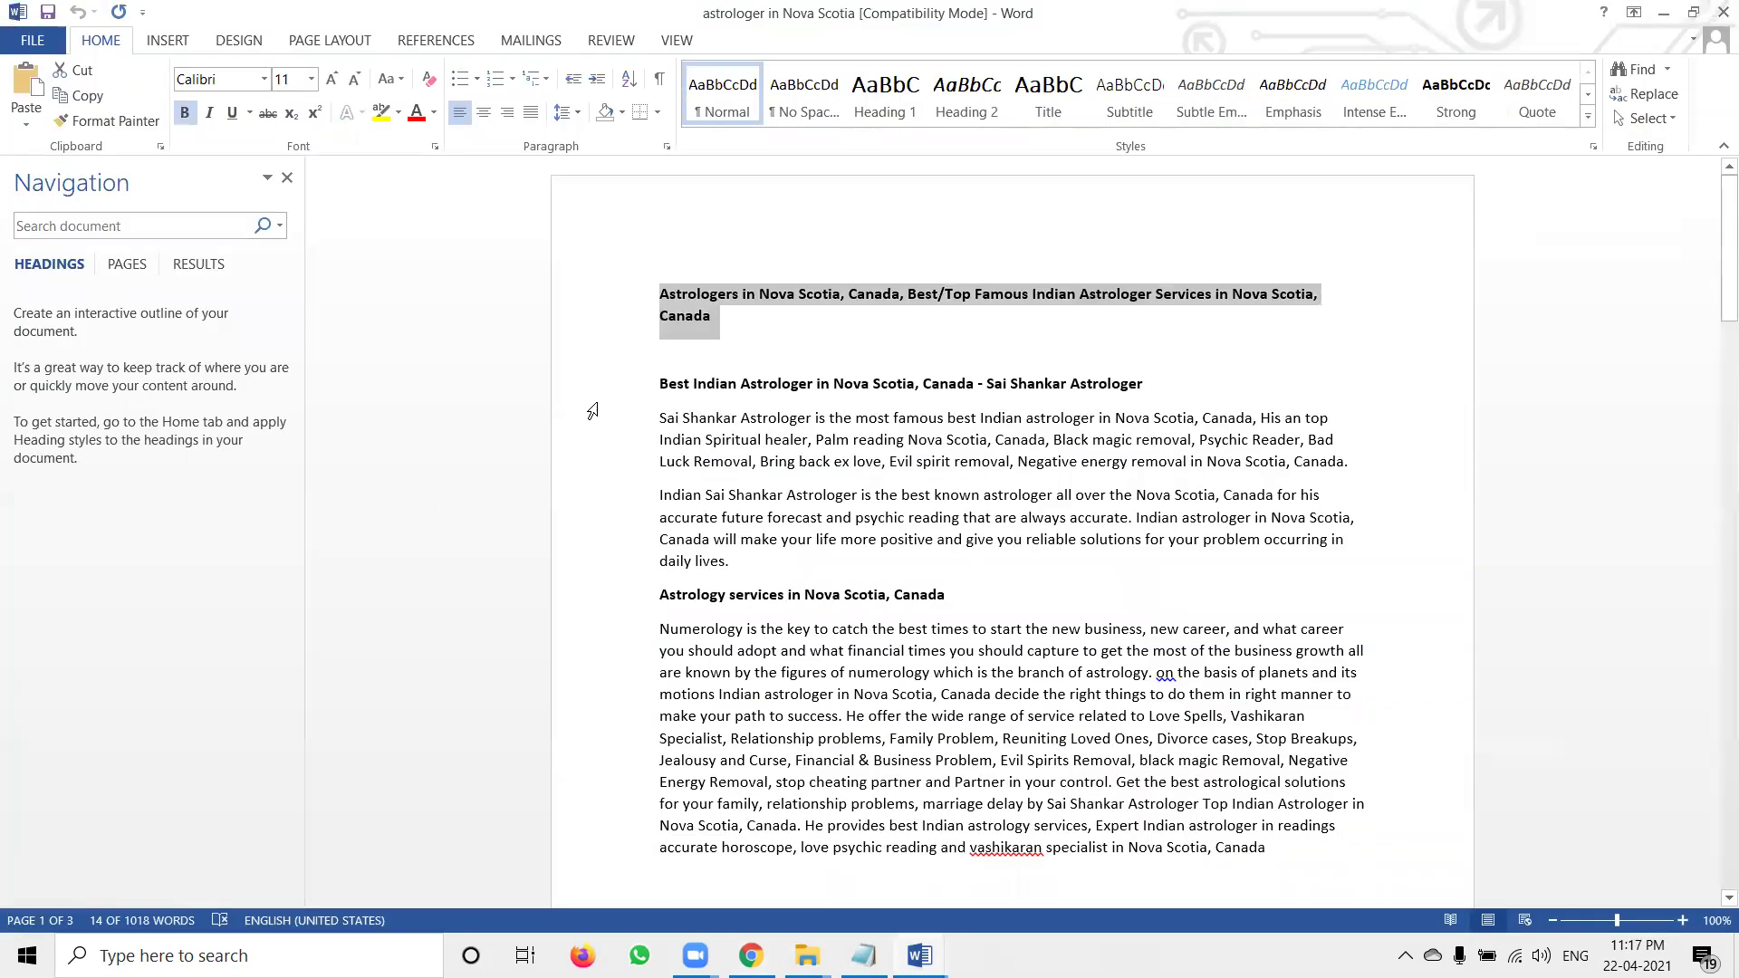
drag(608, 386, 525, 892)
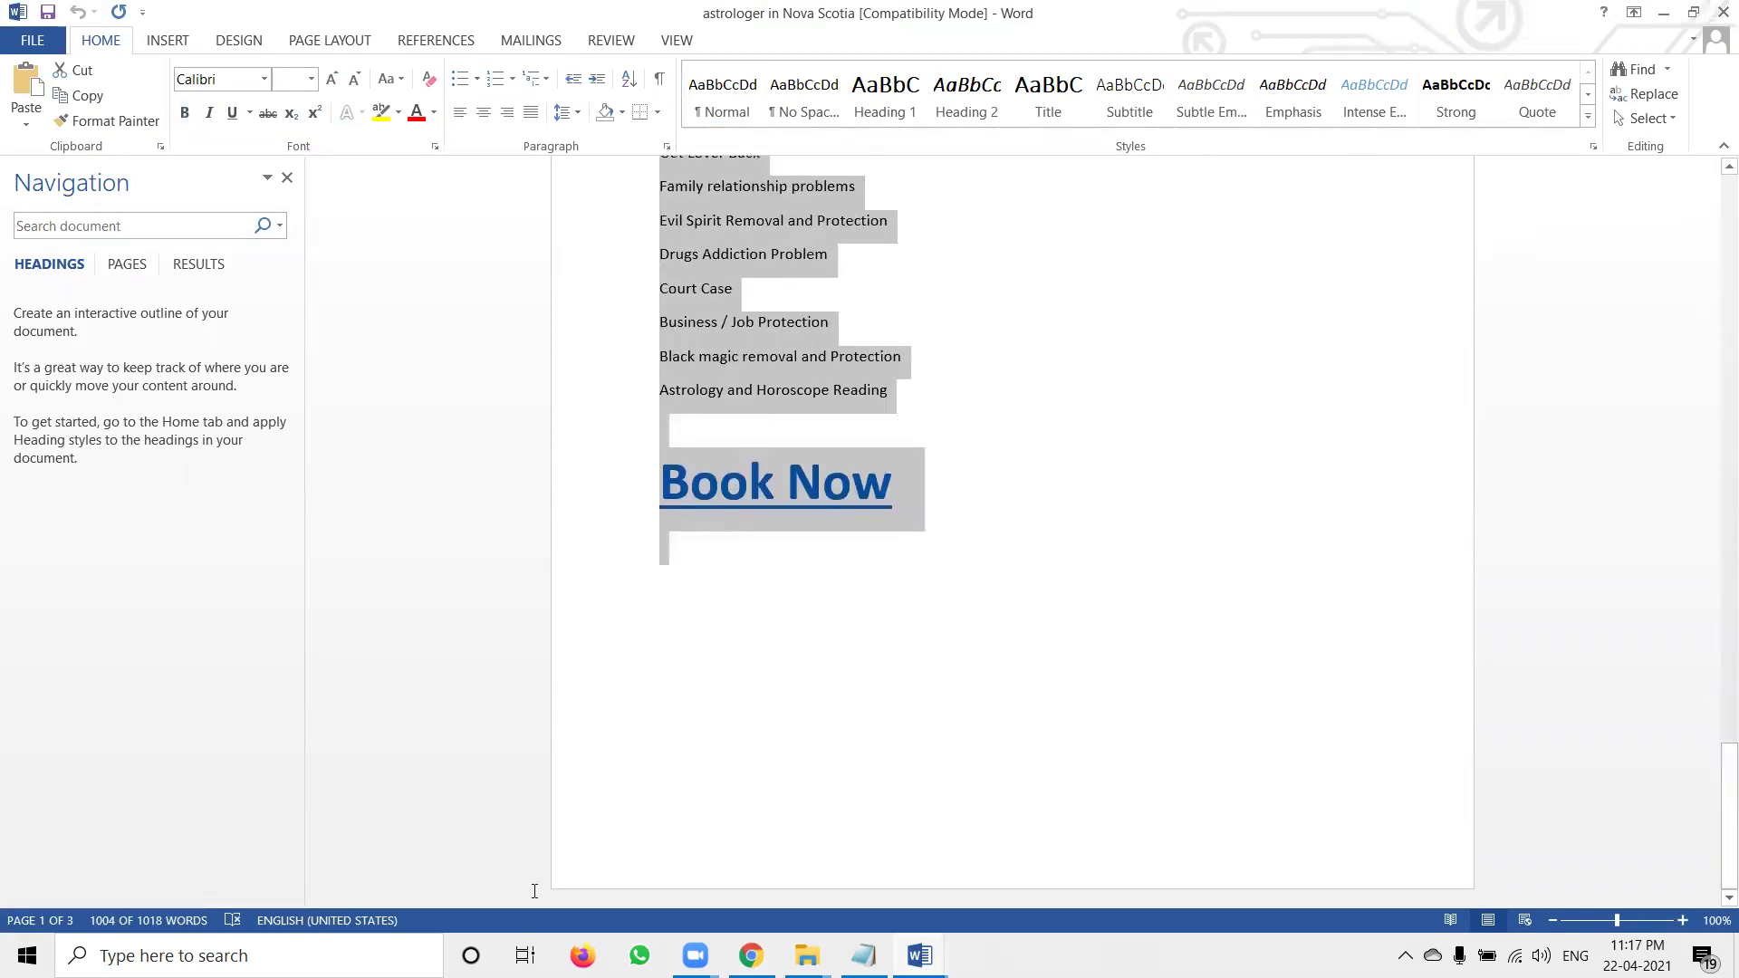
key(alt+Tab)
click(775, 250)
key(ctrl+v)
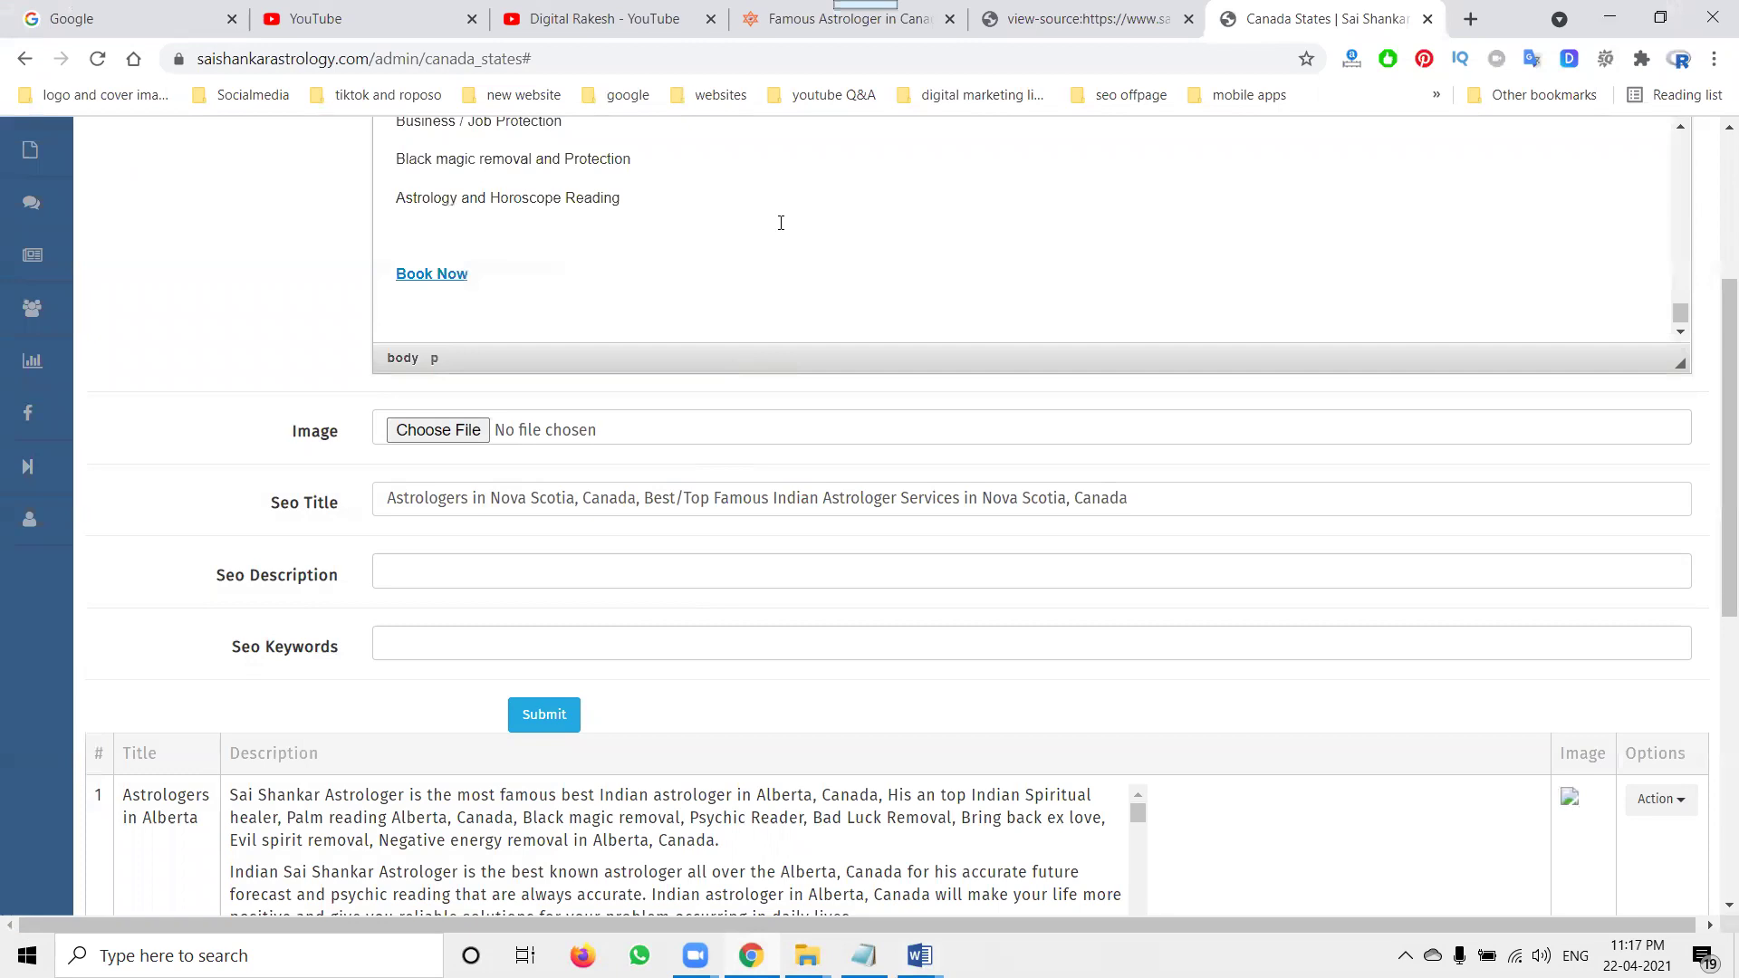
Paste the opening Sai Shankar Astrologer paragraph into Seo Description and Seo Keywords, then submit
key(alt+Tab)
scroll(674, 427, up, 15)
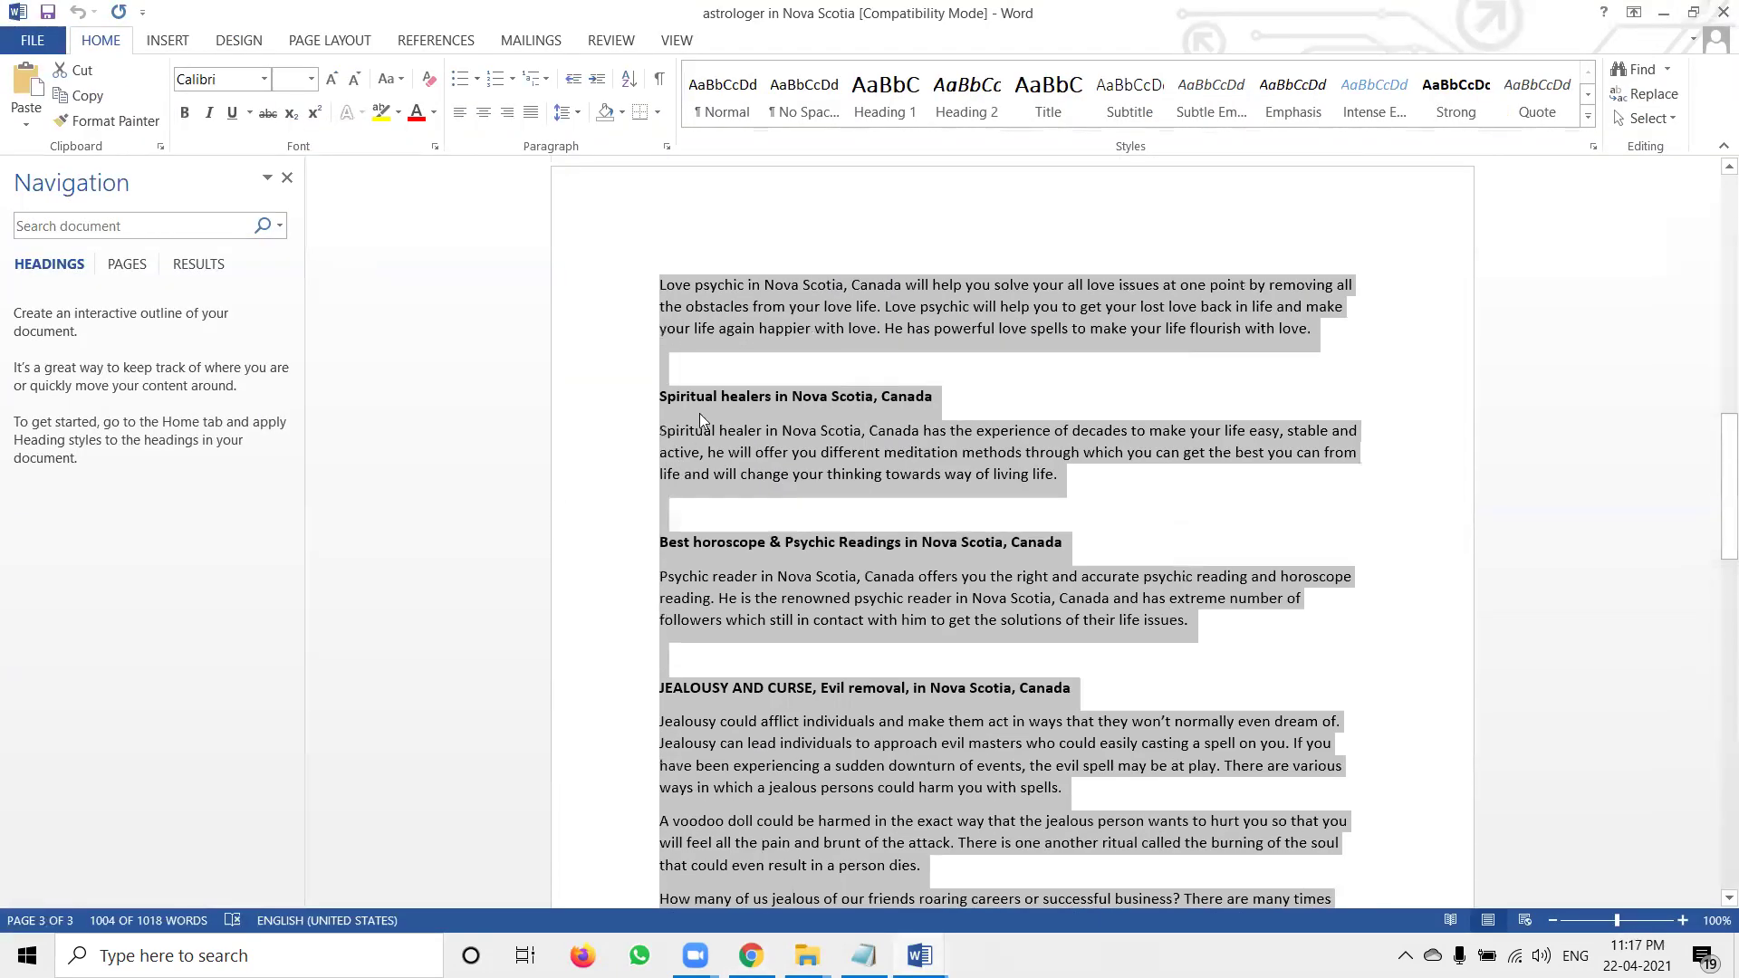
click(674, 426)
scroll(724, 344, up, 15)
scroll(733, 347, up, 4)
drag(624, 425, 613, 472)
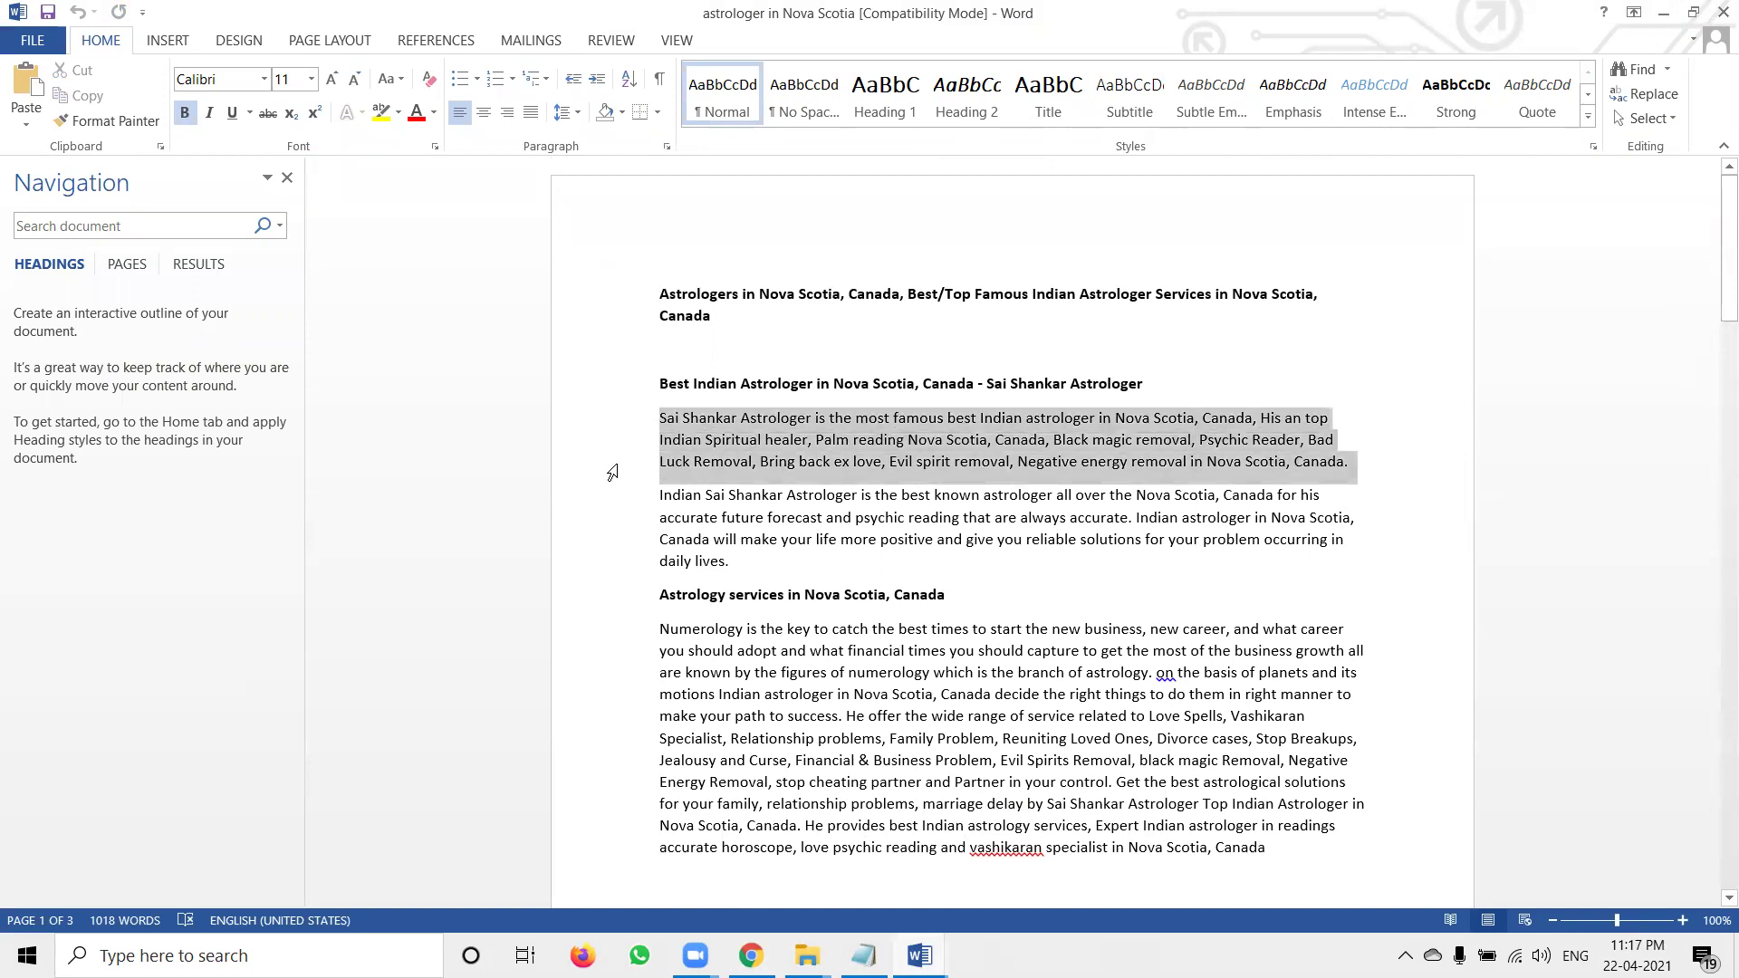
key(ctrl+c)
key(alt+Tab)
click(546, 457)
key(ctrl+v)
click(547, 522)
key(ctrl+v)
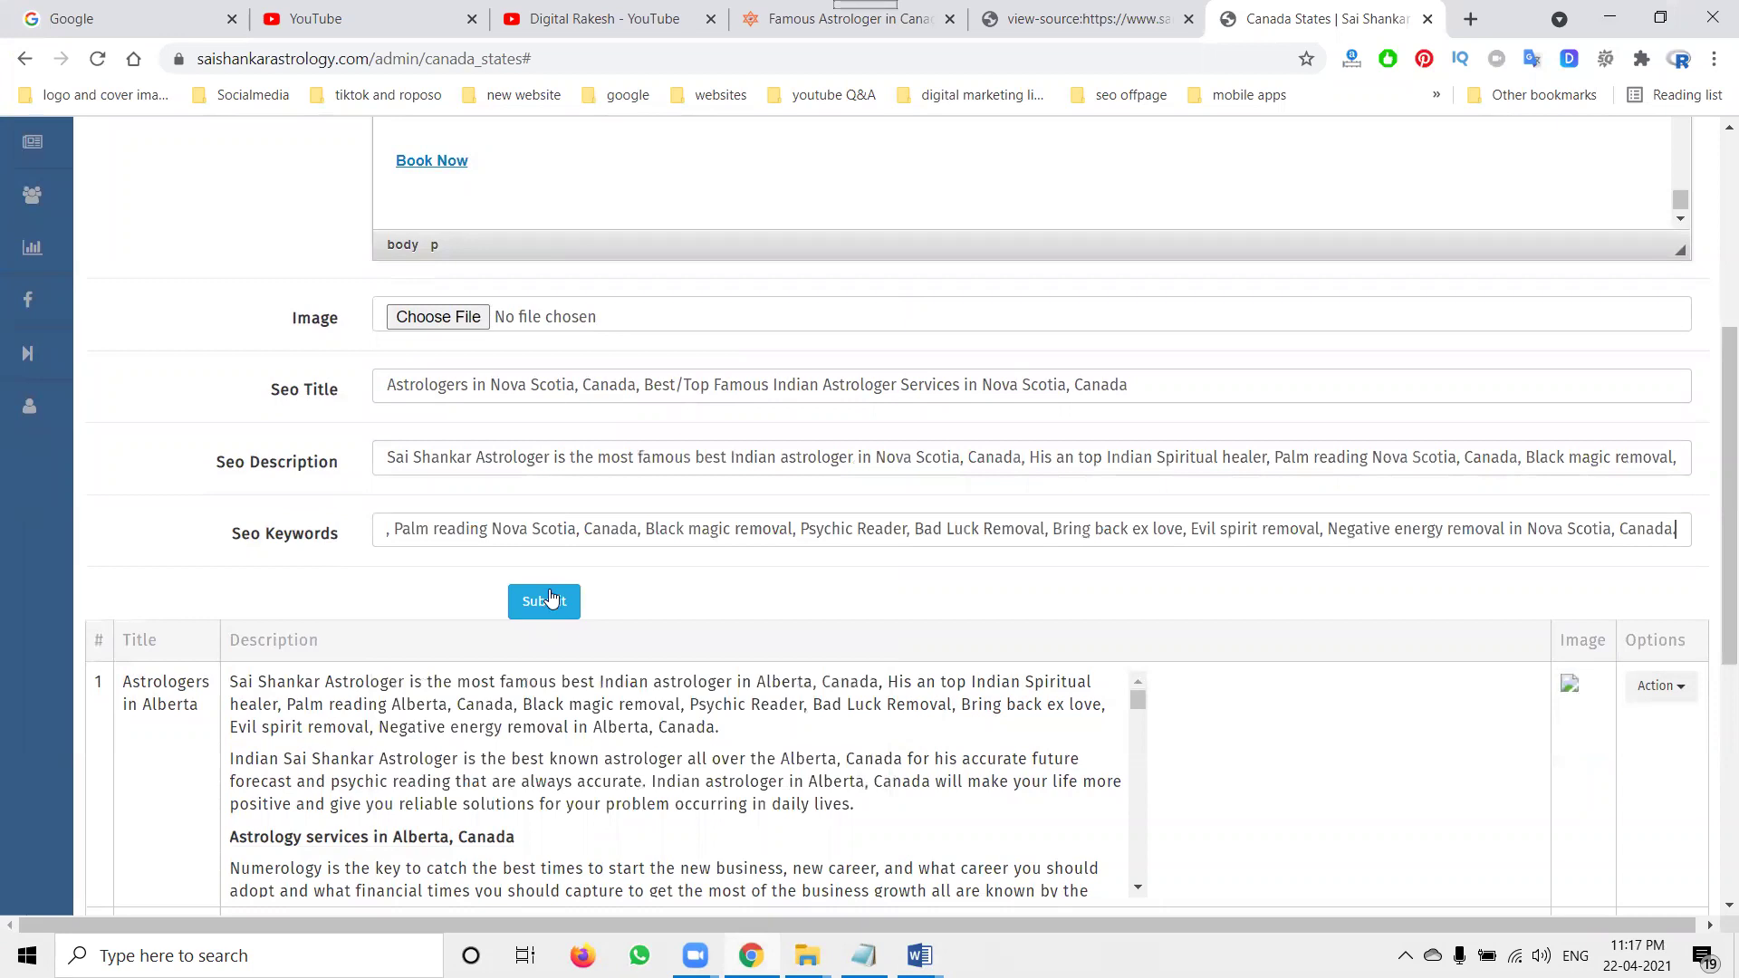
click(545, 611)
click(847, 18)
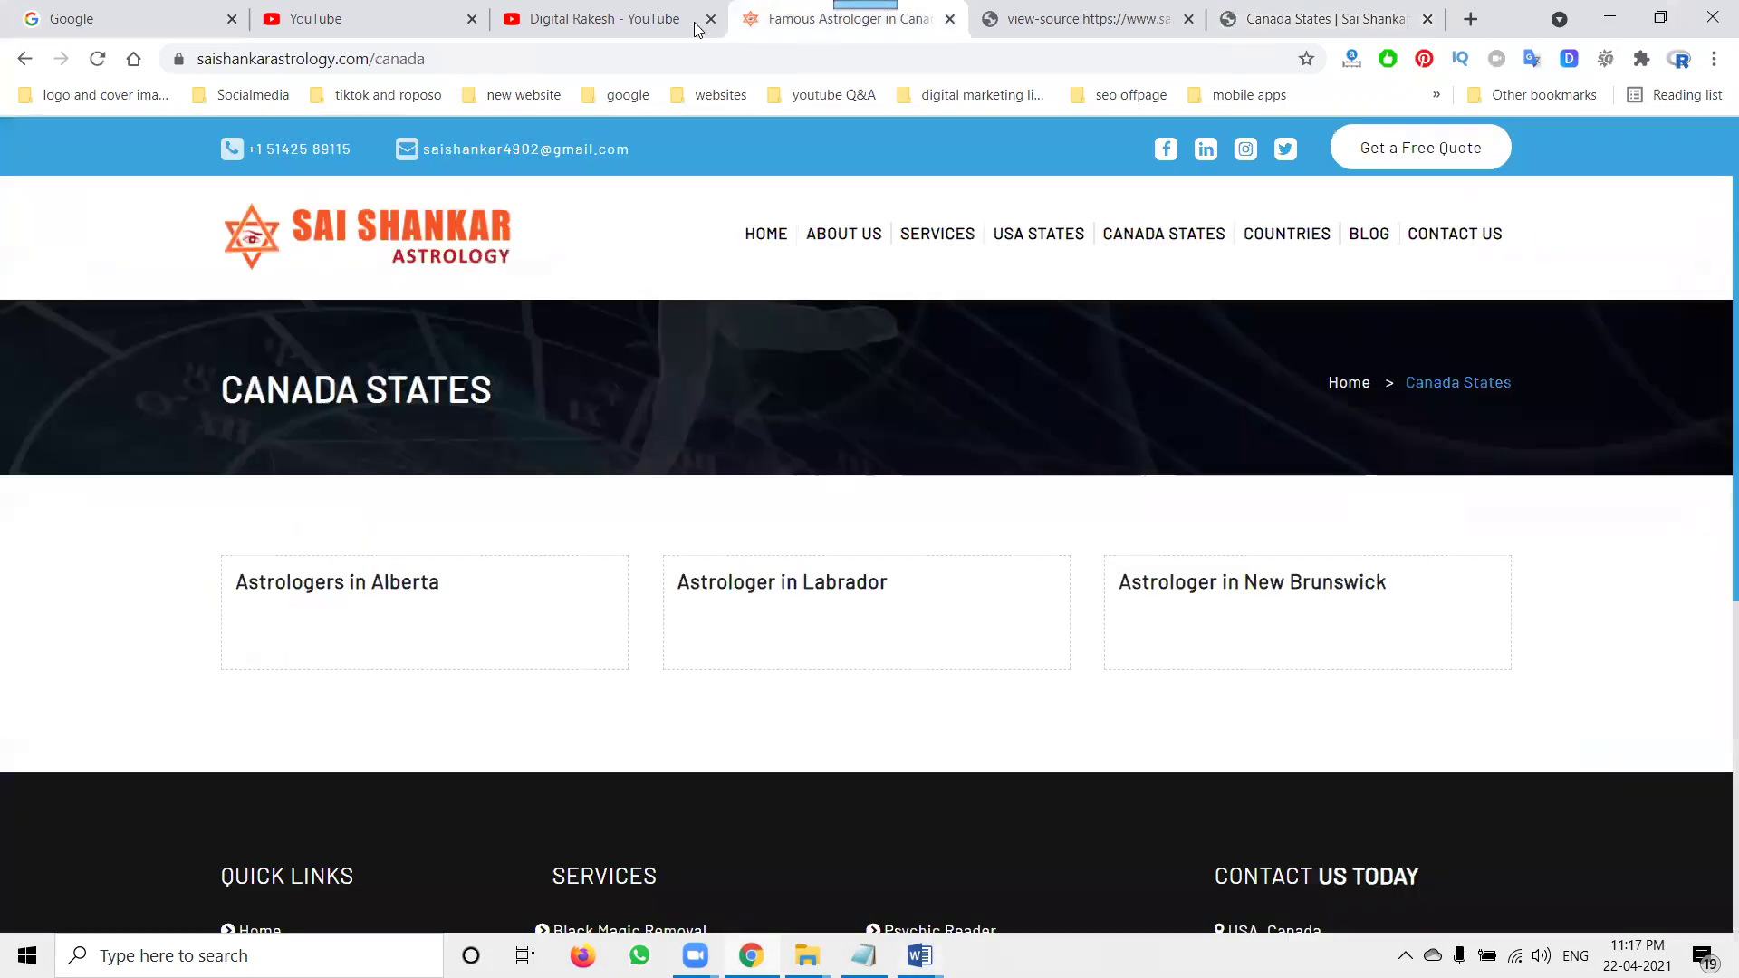
Reload the live Canada States page to show the Nova Scotia card, then close the page-source tab
click(97, 60)
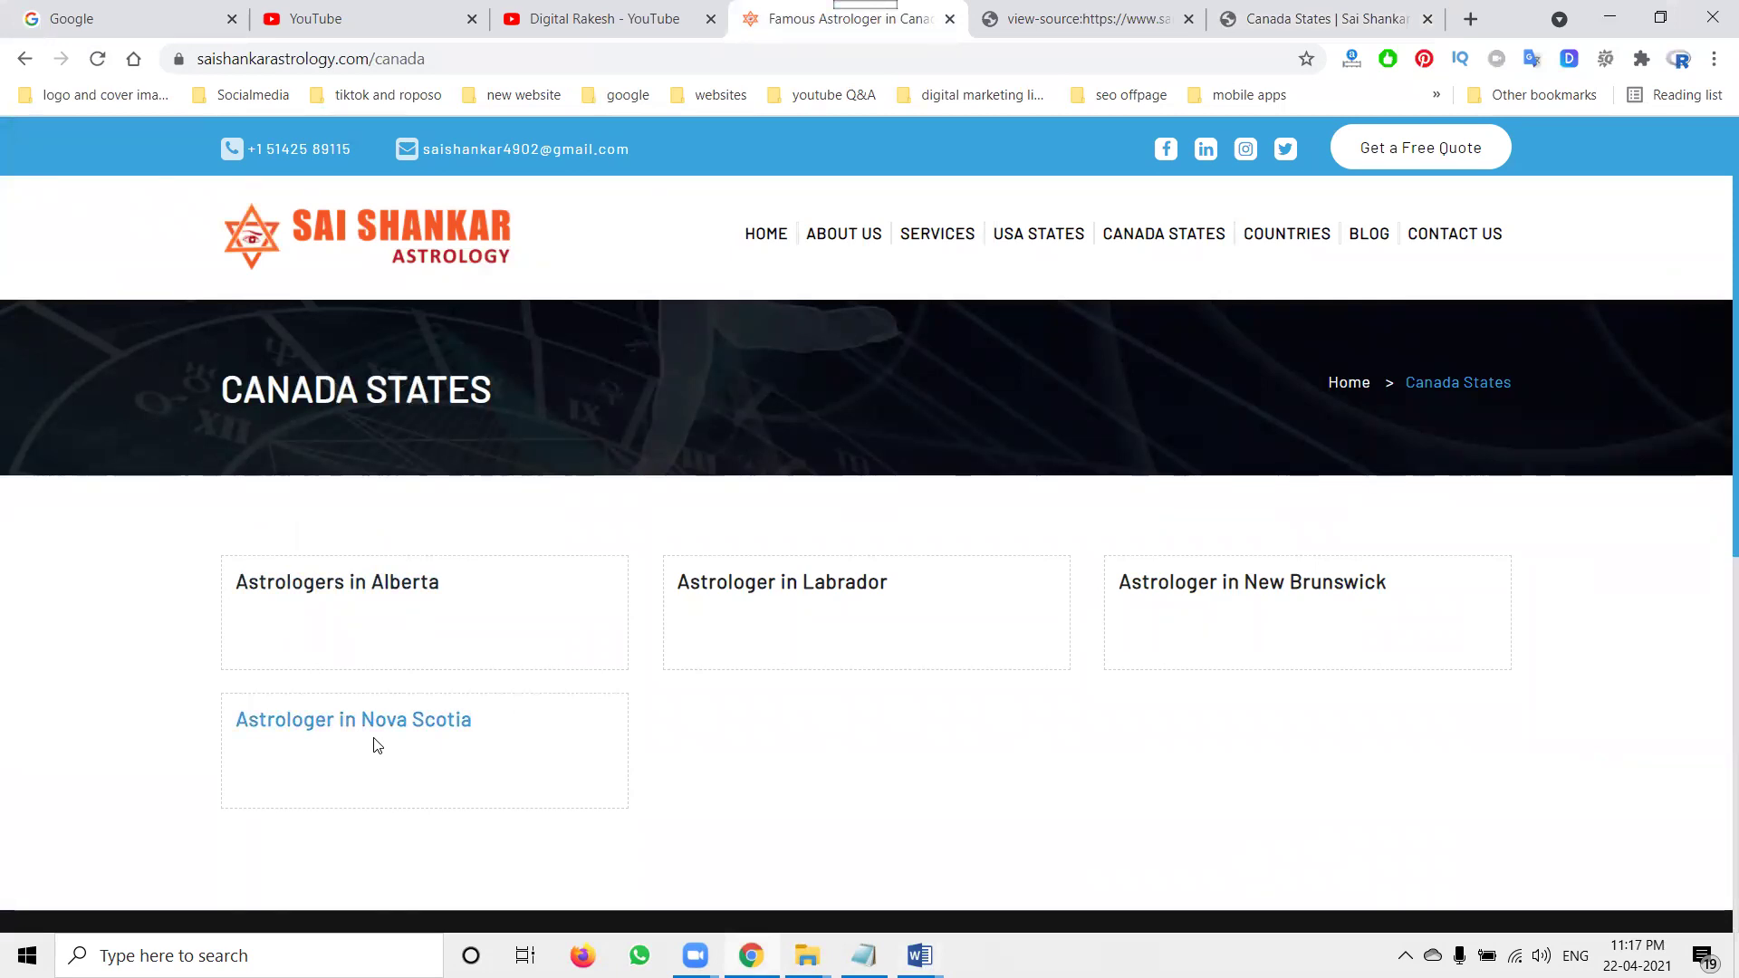
click(1188, 18)
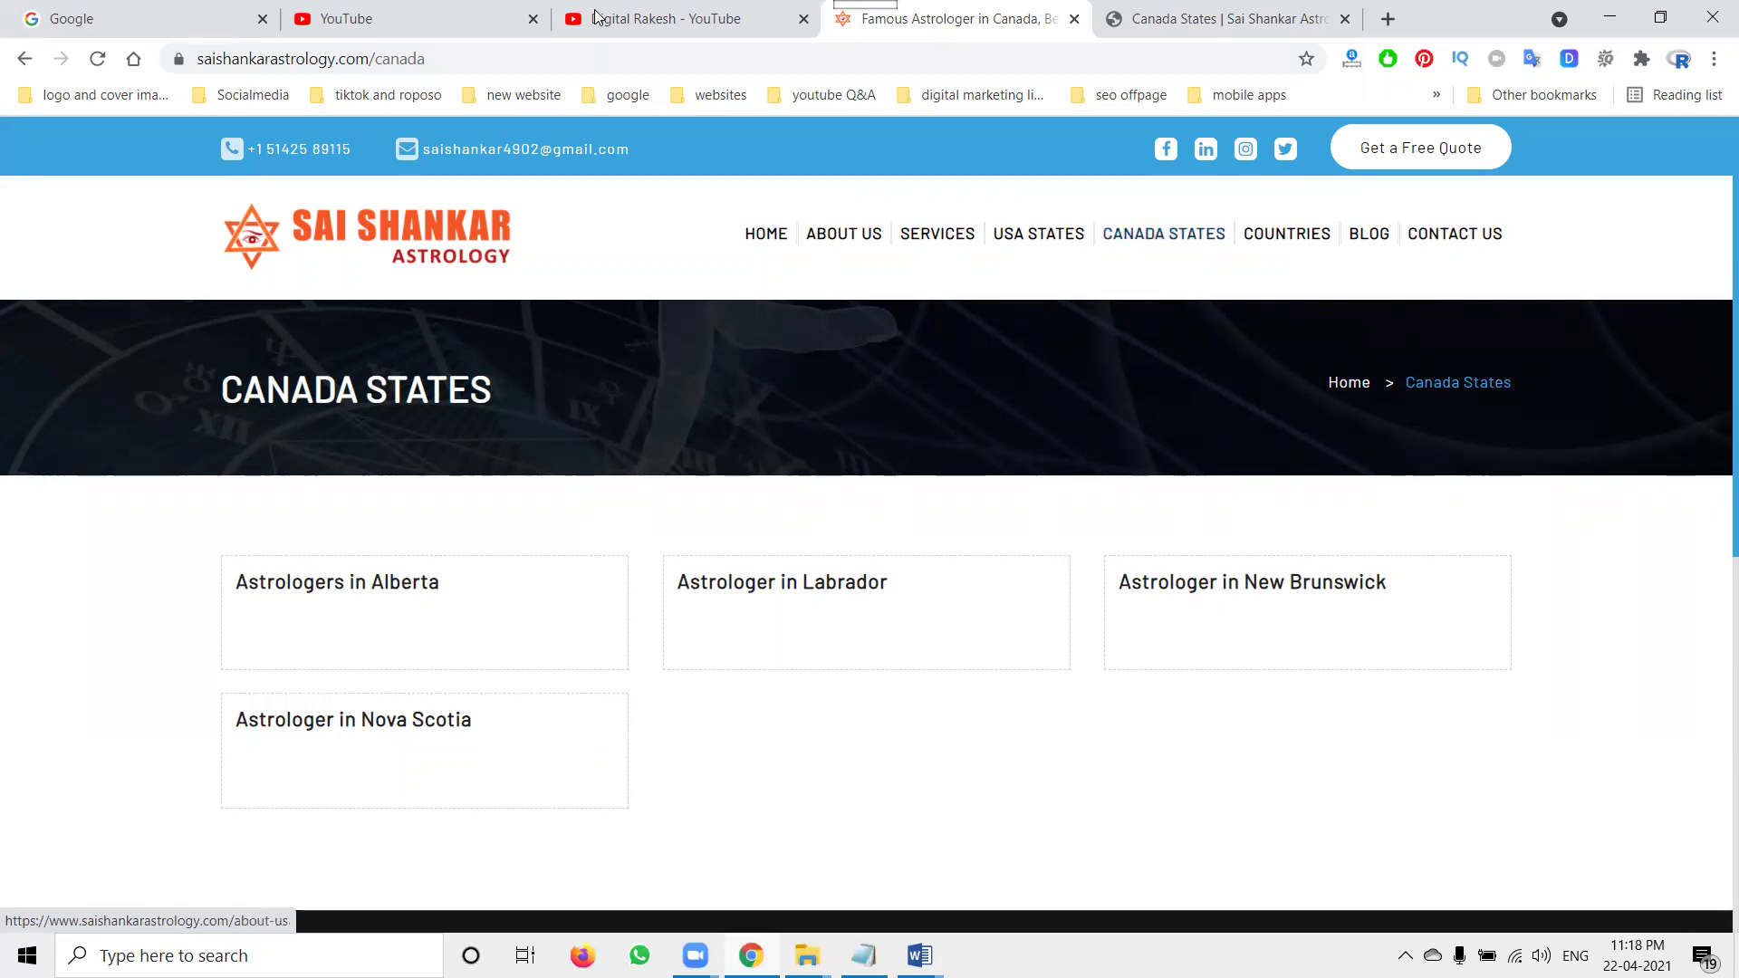
click(666, 18)
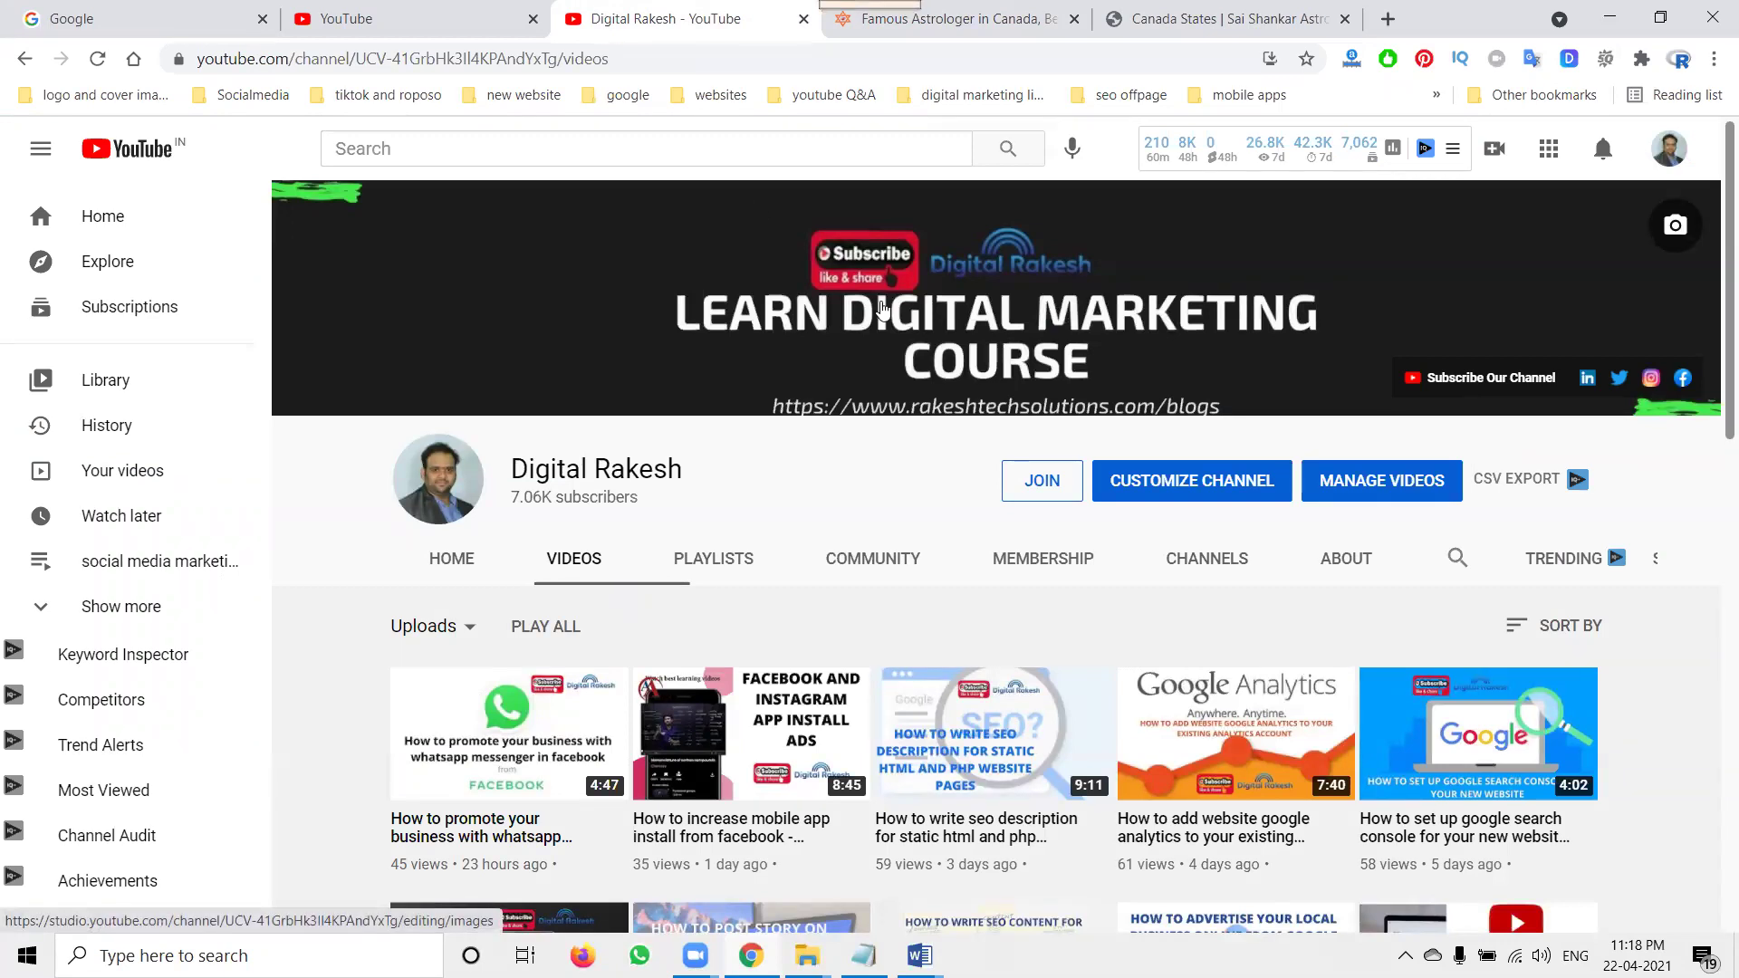
Go back to the 'Famous Astrologer in Canada' tab showing the four Canada States cards
click(994, 14)
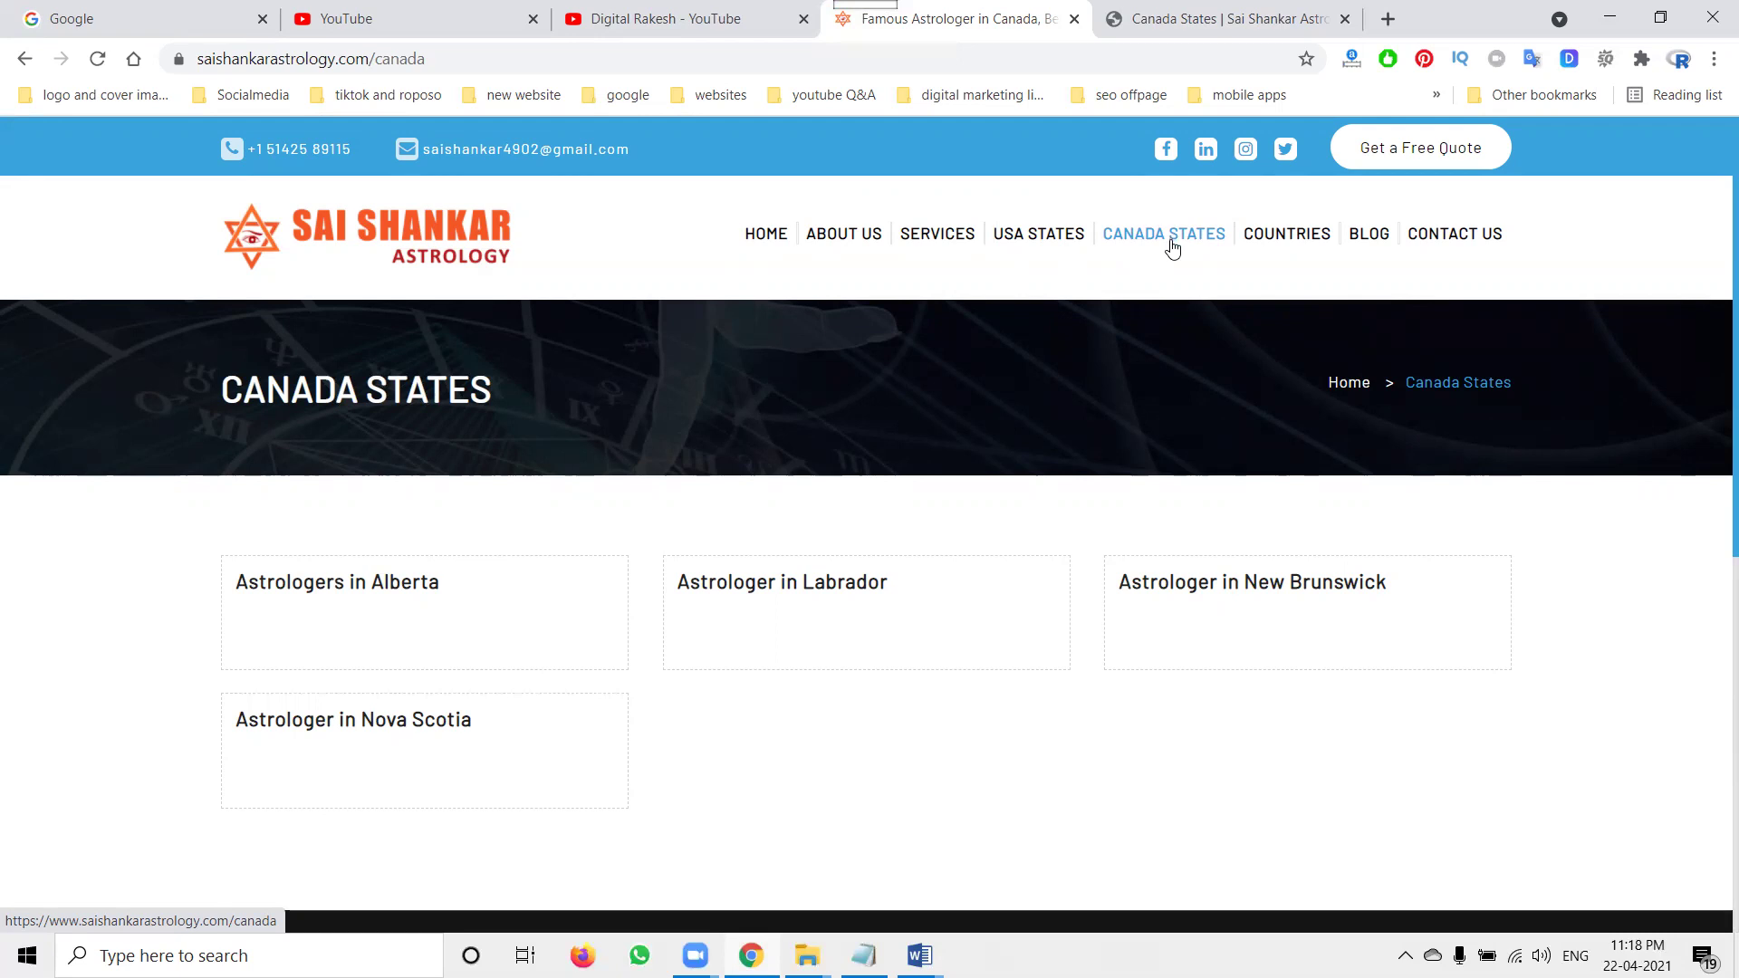
In the admin panel, open the USA > Cities list
click(1213, 18)
mouse_move(44, 395)
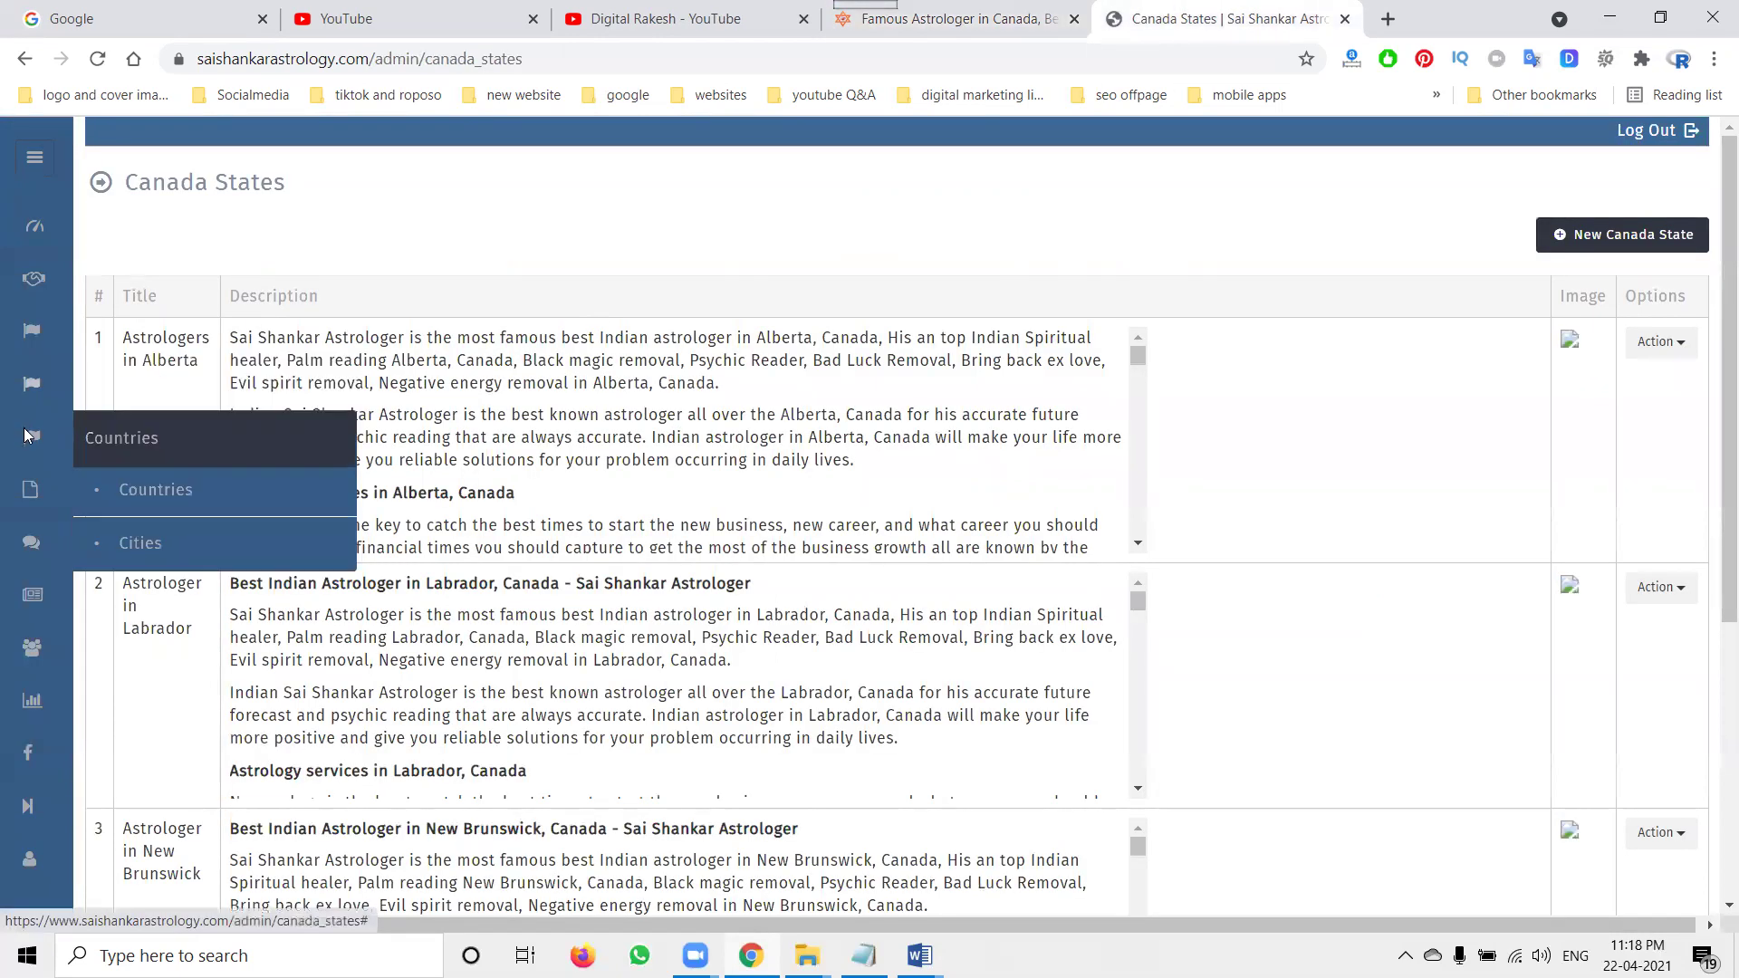
mouse_move(33, 331)
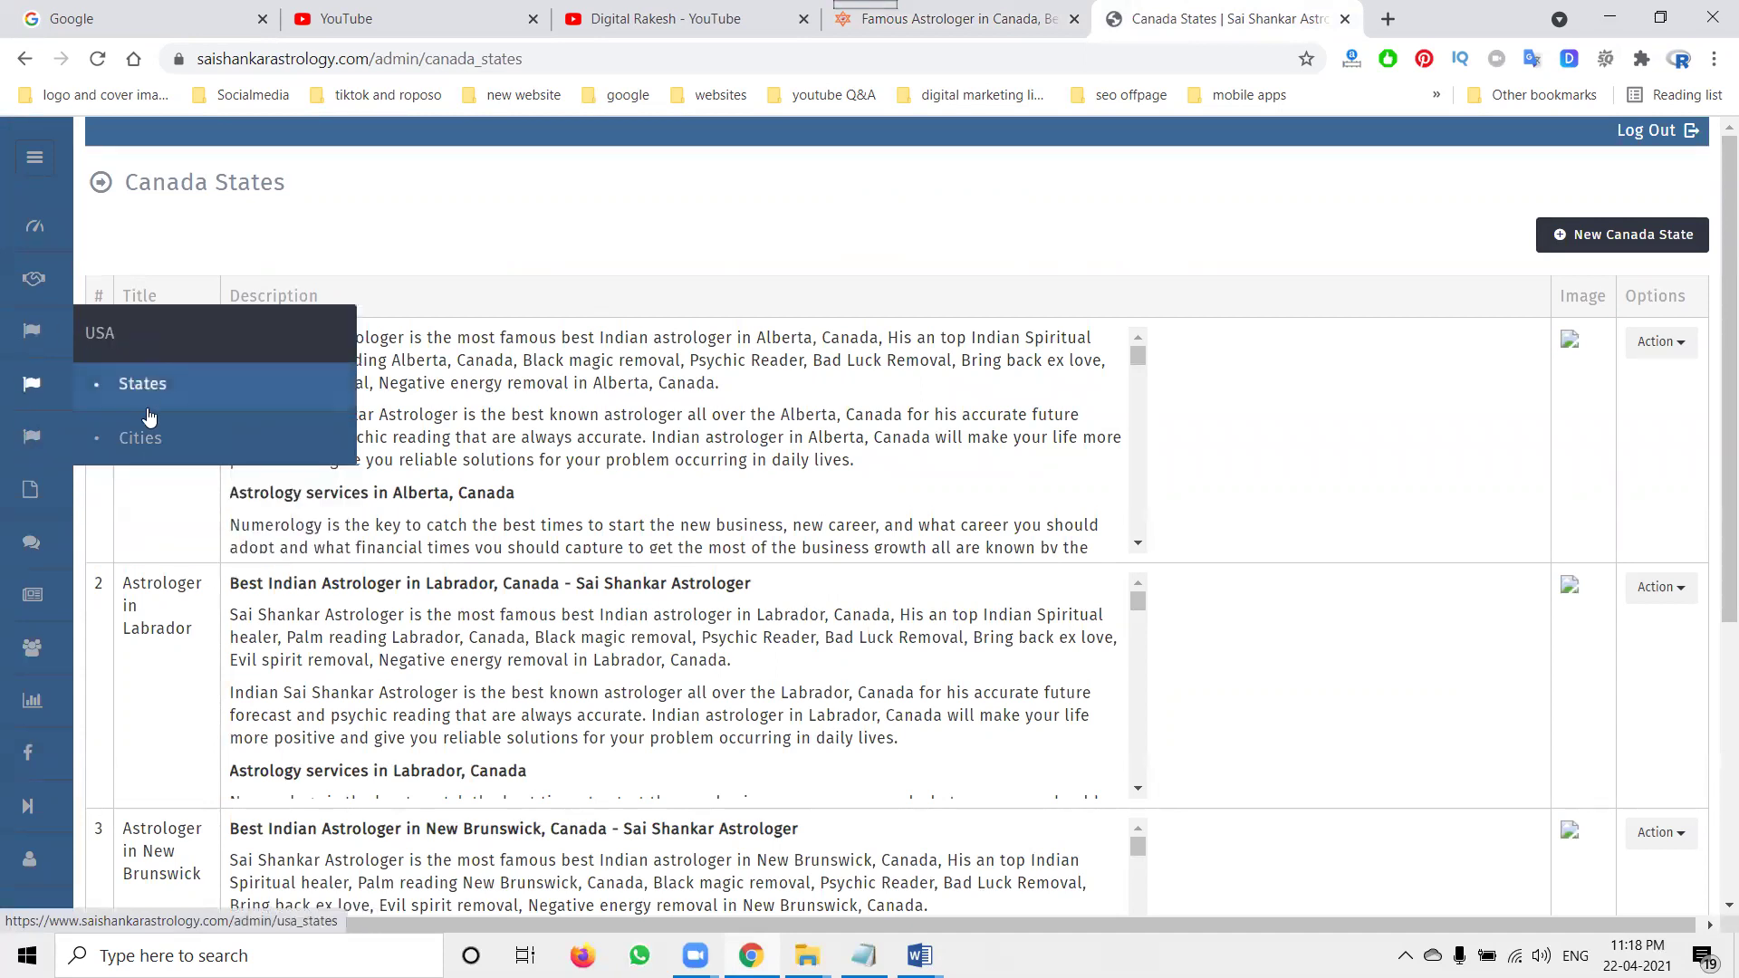
click(143, 438)
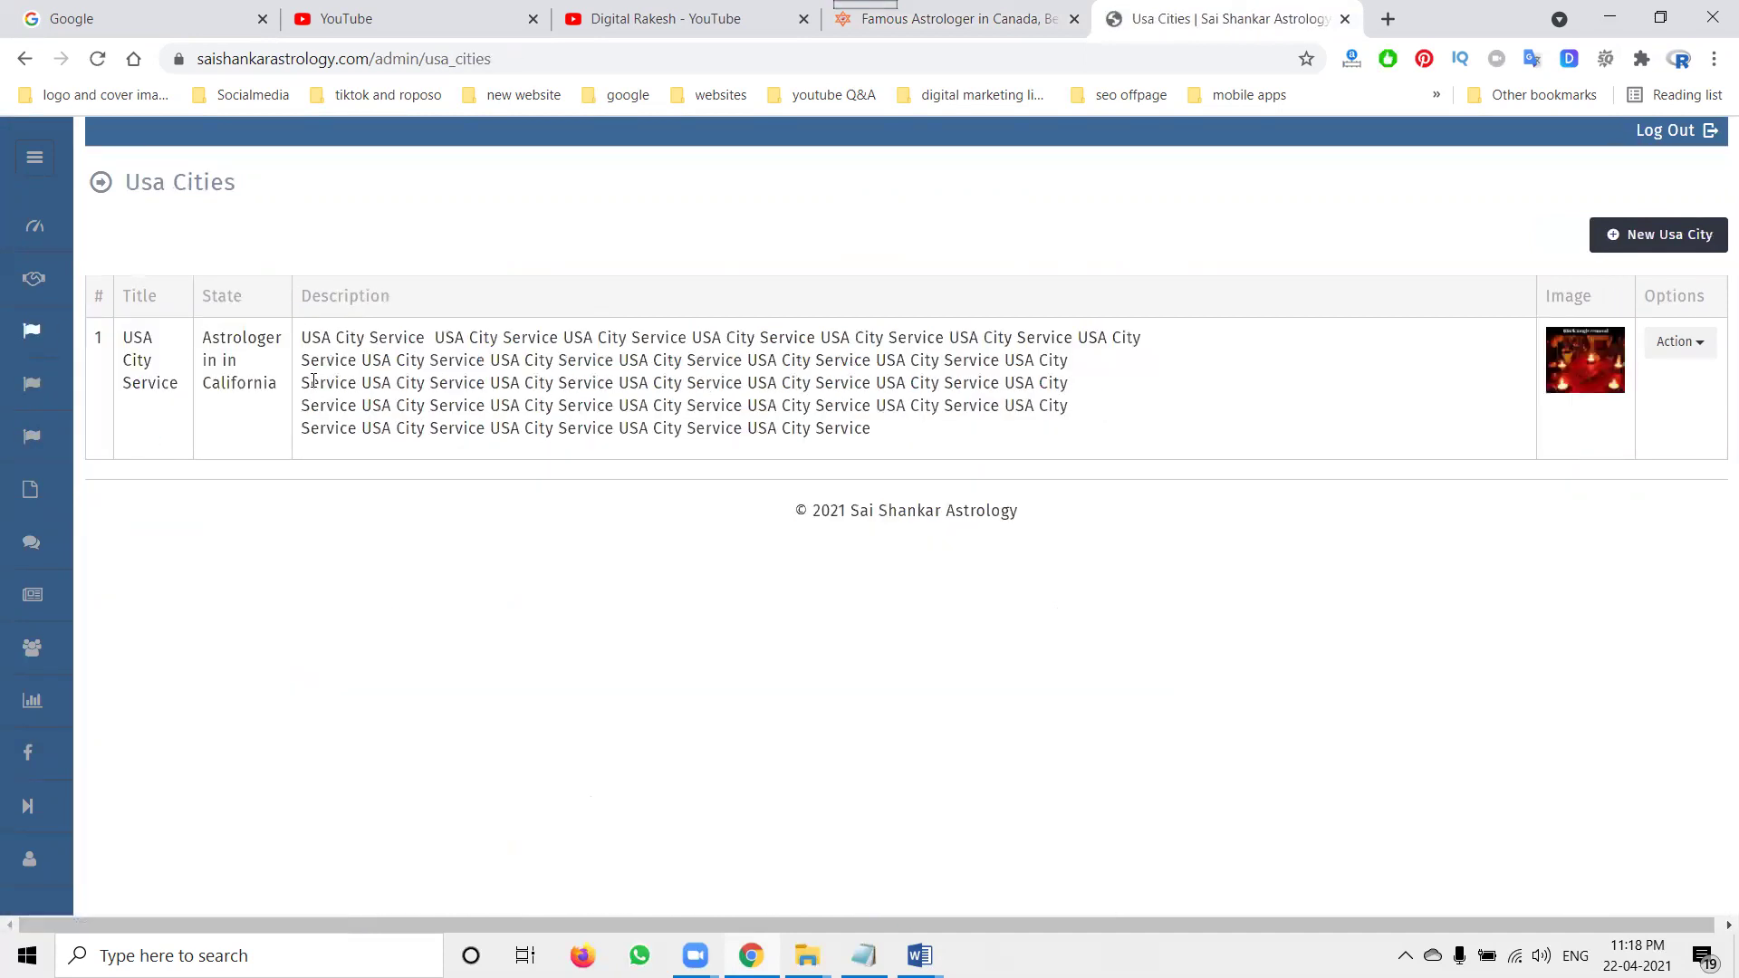
Review the live 'Astrologer in in California' page and its cities section, then return to admin
click(887, 22)
click(1005, 237)
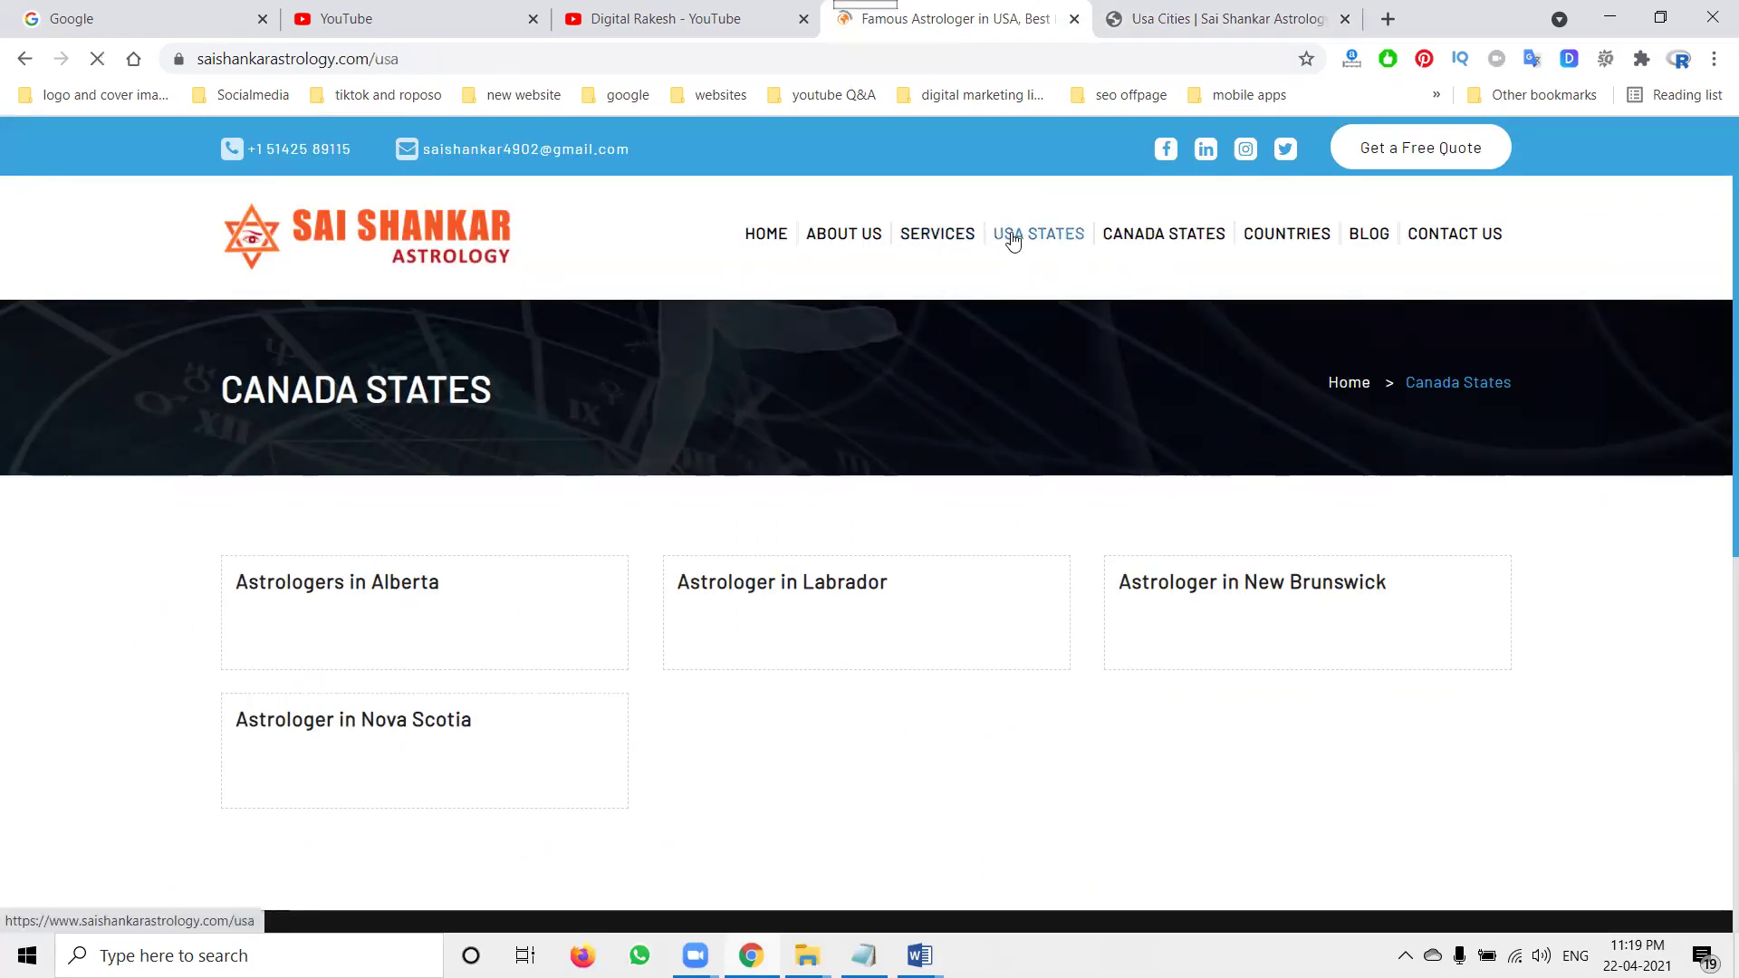
click(405, 582)
scroll(408, 586, down, 20)
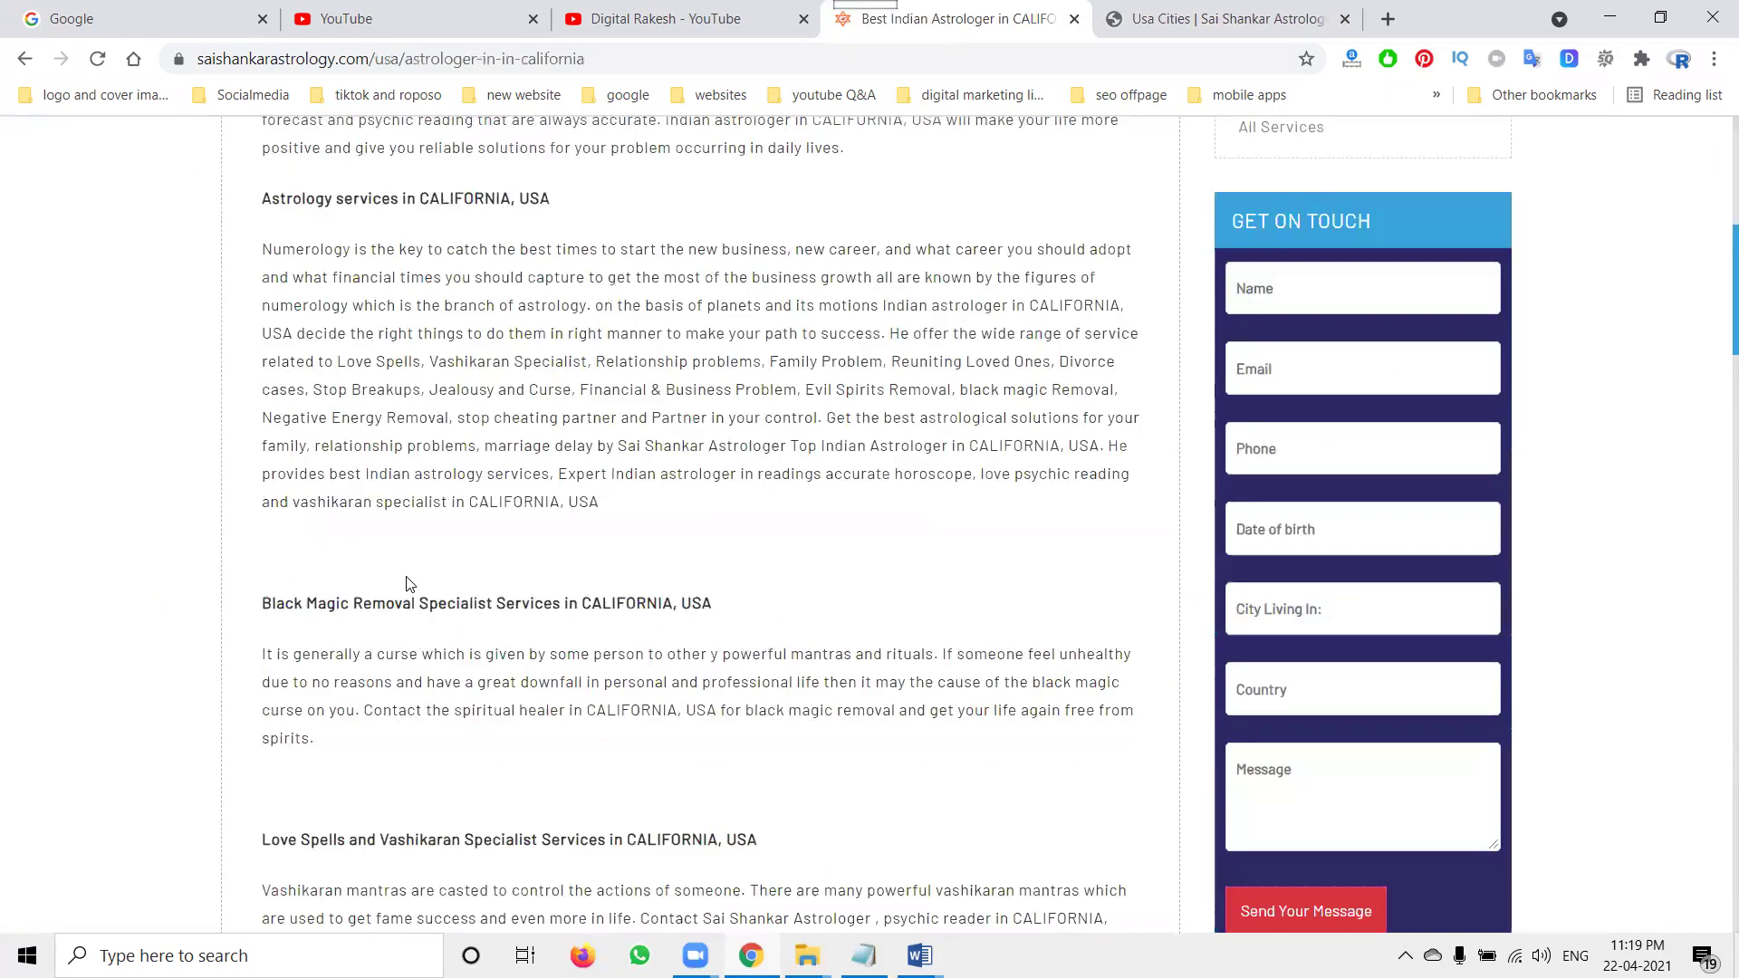
scroll(240, 576, down, 7)
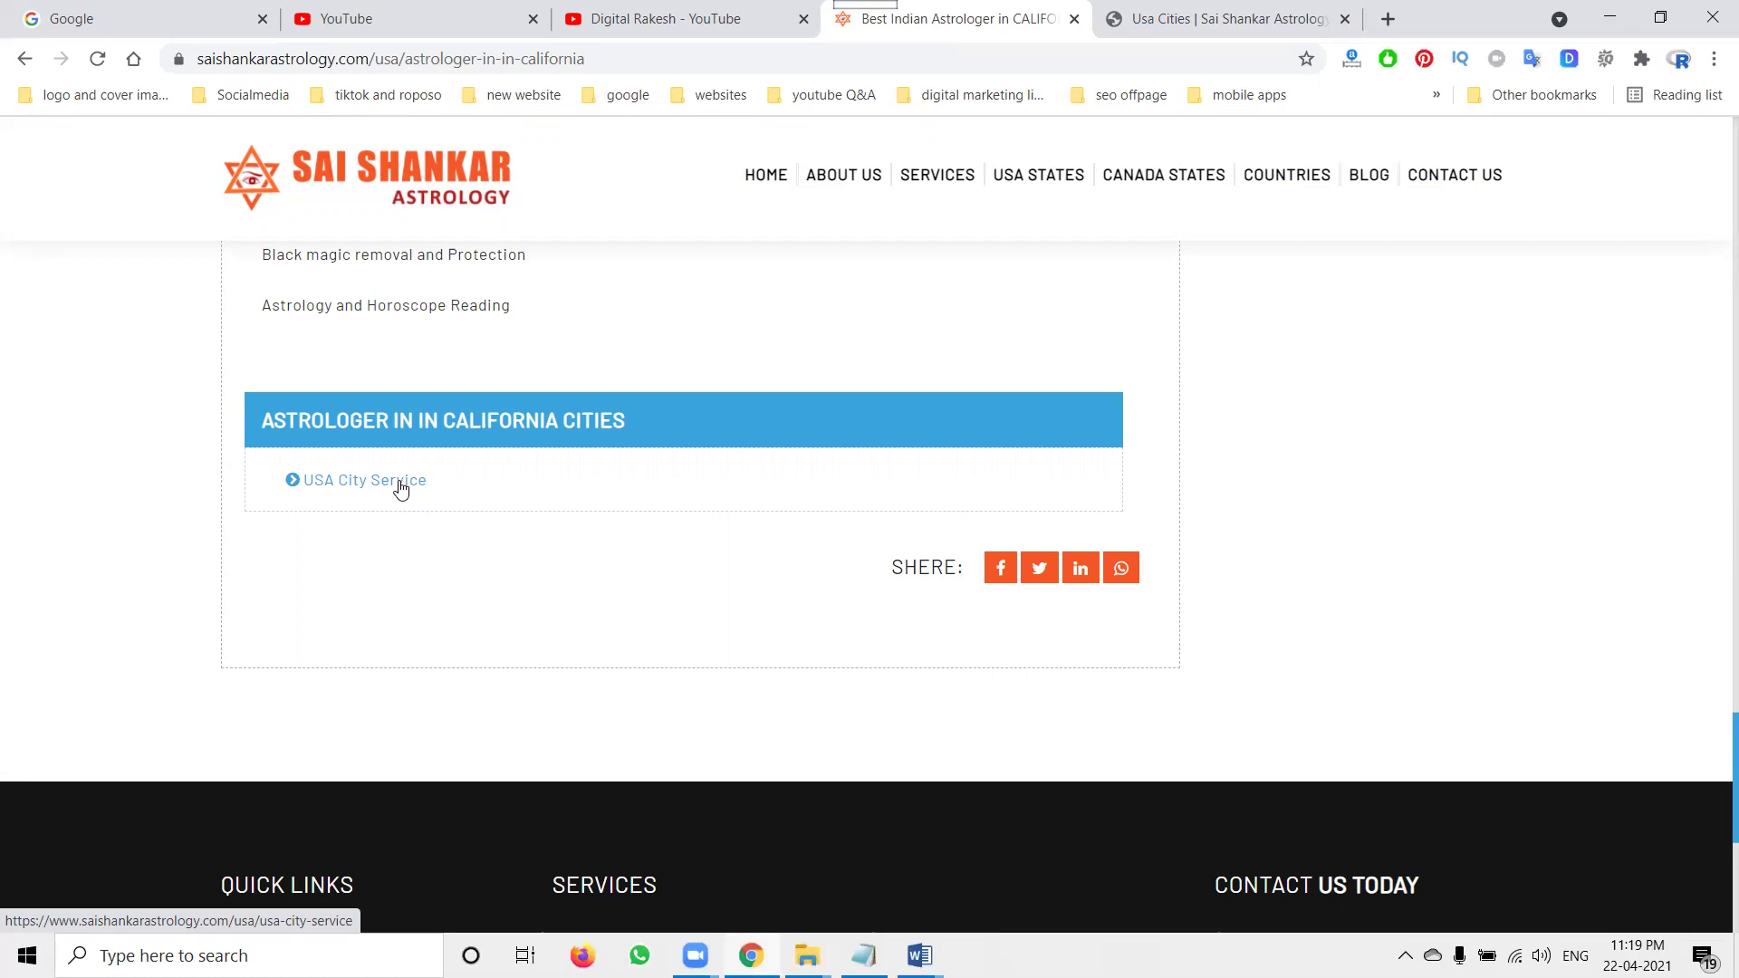
click(1145, 16)
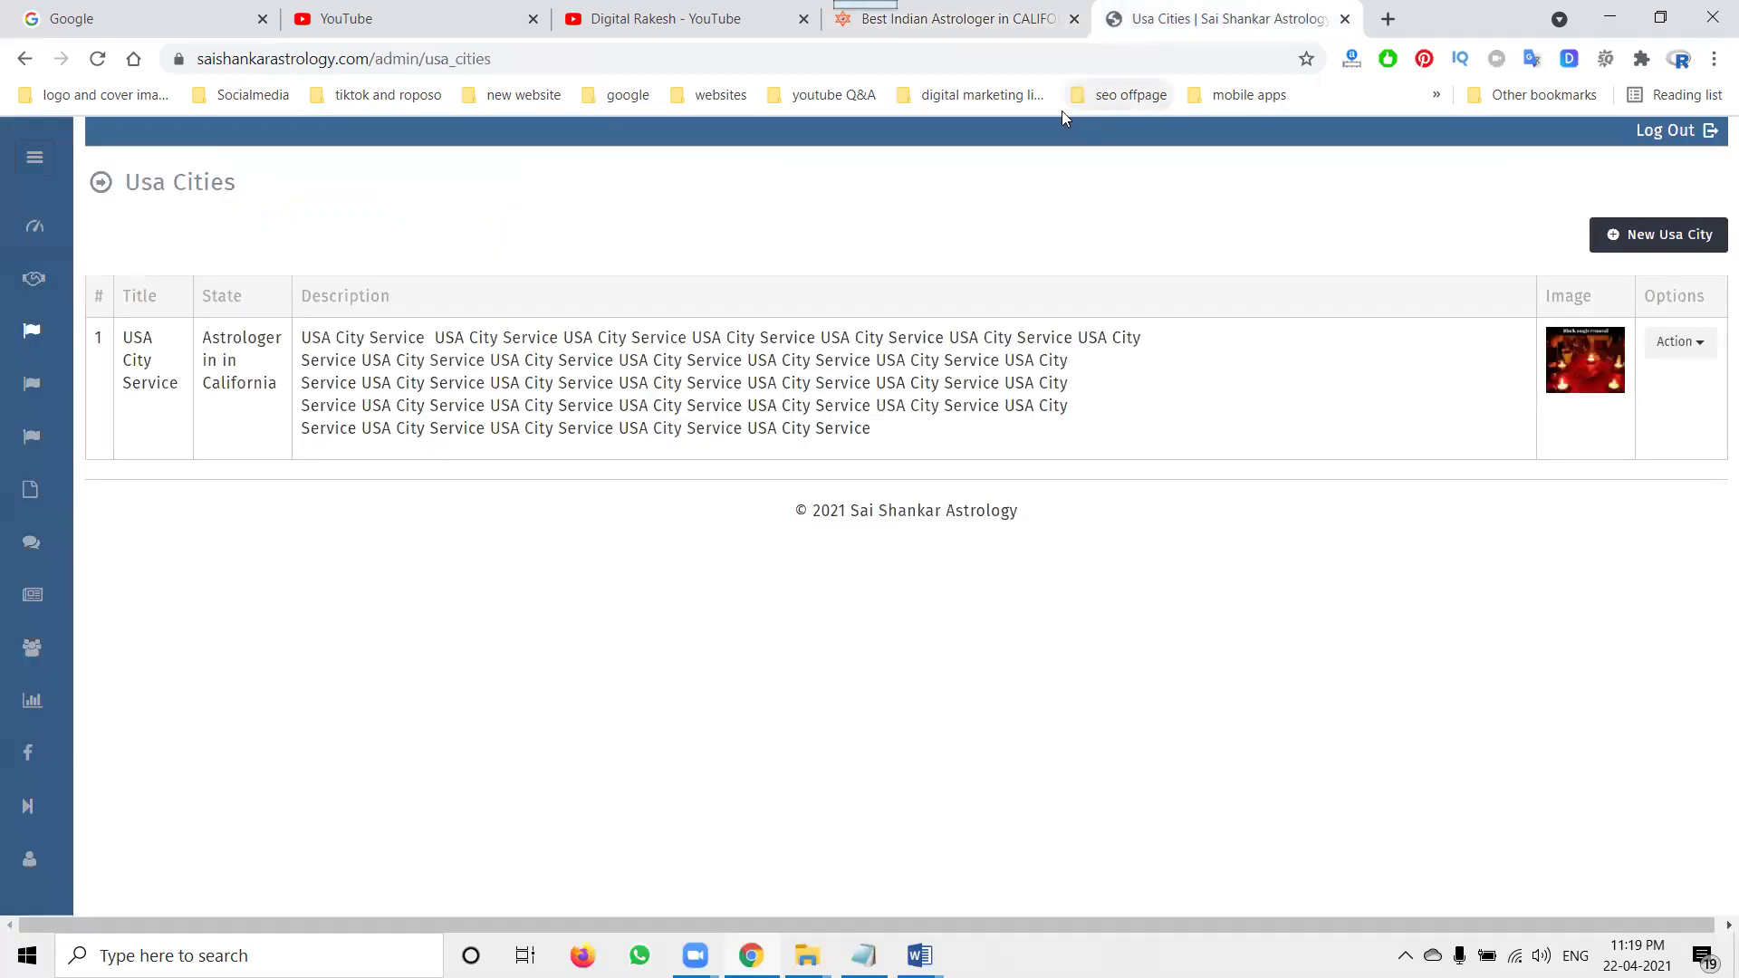